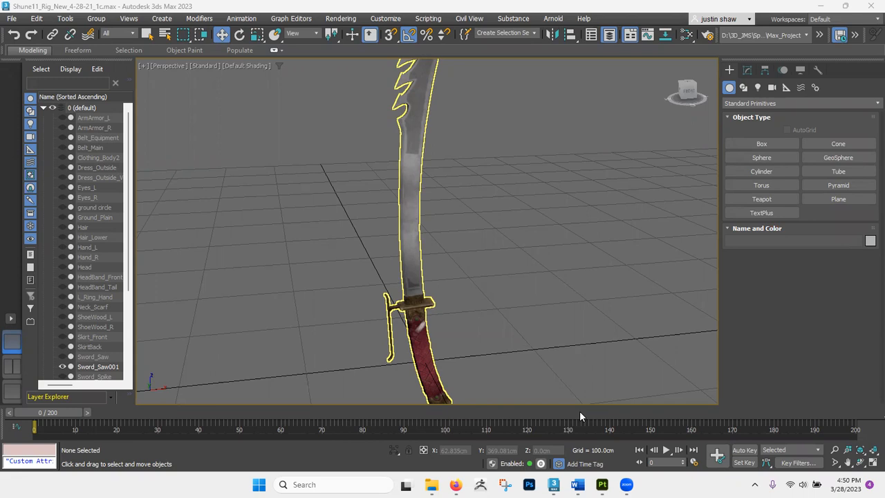
Step: Select the saw sword, move it across the ground plane, and reset its X and Y position to 0
alt+middle_drag(412, 164, 426, 204)
click(395, 206)
alt+middle_drag(565, 279, 435, 233)
alt+middle_drag(242, 253, 408, 314)
alt+middle_drag(417, 371, 421, 356)
scroll(421, 355, down, 4)
drag(427, 354, 239, 263)
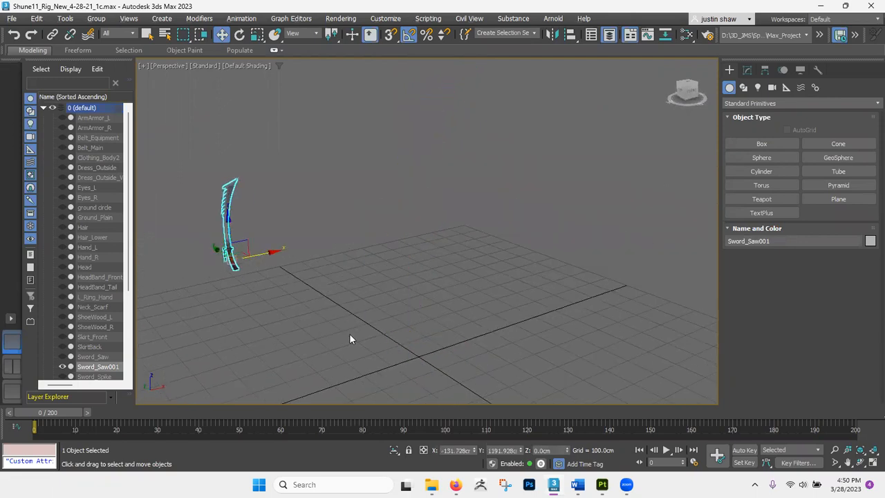
right_click(476, 450)
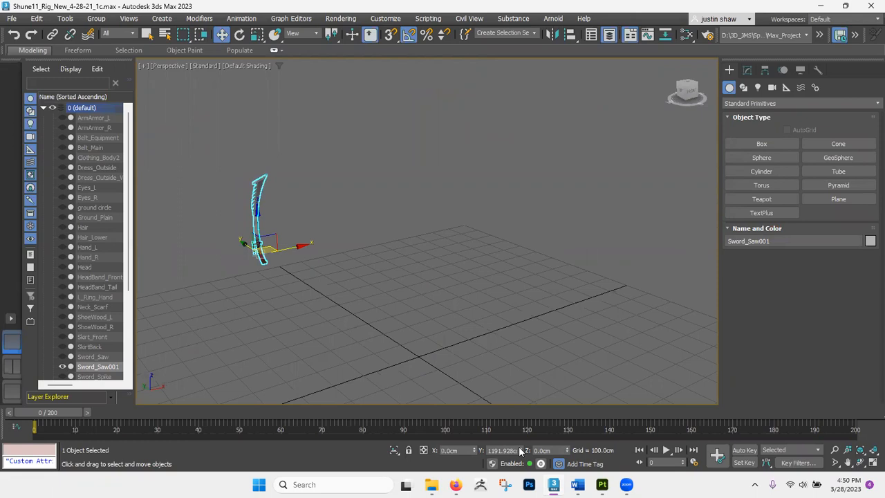
right_click(521, 450)
Step: Start exporting only the selected sword as an FBX file and choose the Desktop as the save location
scroll(392, 307, up, 3)
middle_drag(392, 309, 360, 207)
scroll(367, 204, up, 1)
scroll(360, 224, up, 2)
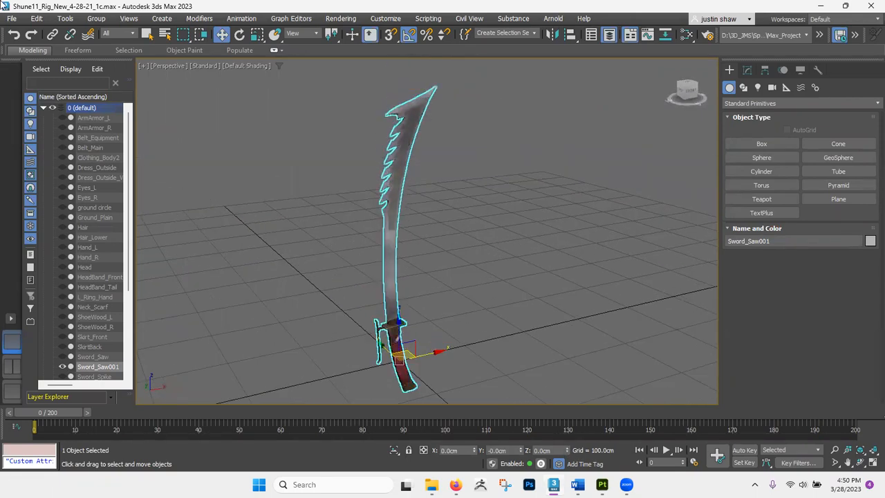
click(12, 18)
mouse_move(29, 193)
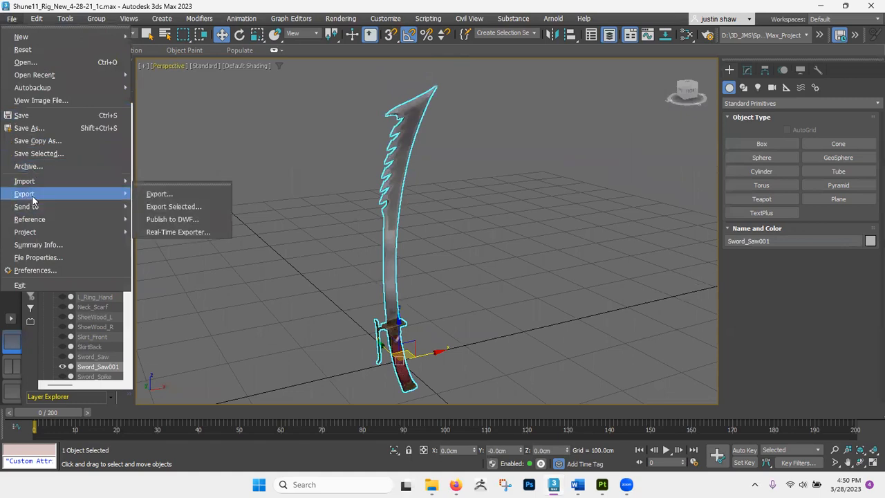
click(197, 205)
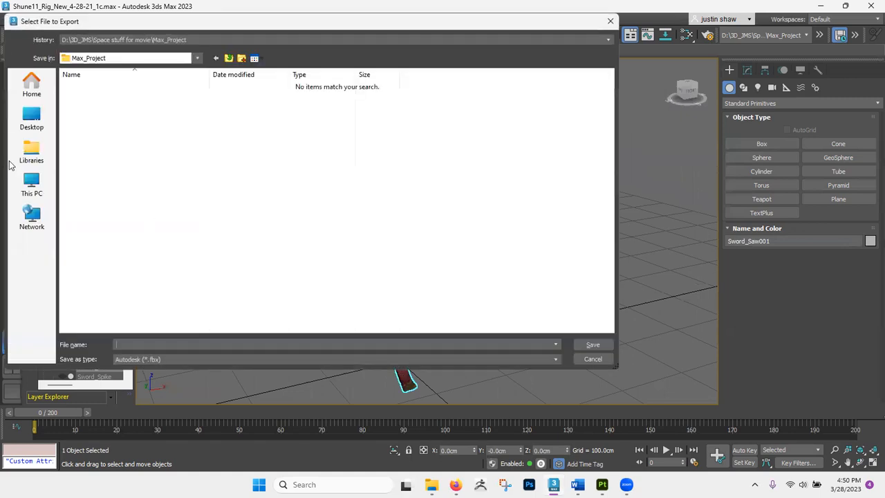
click(34, 119)
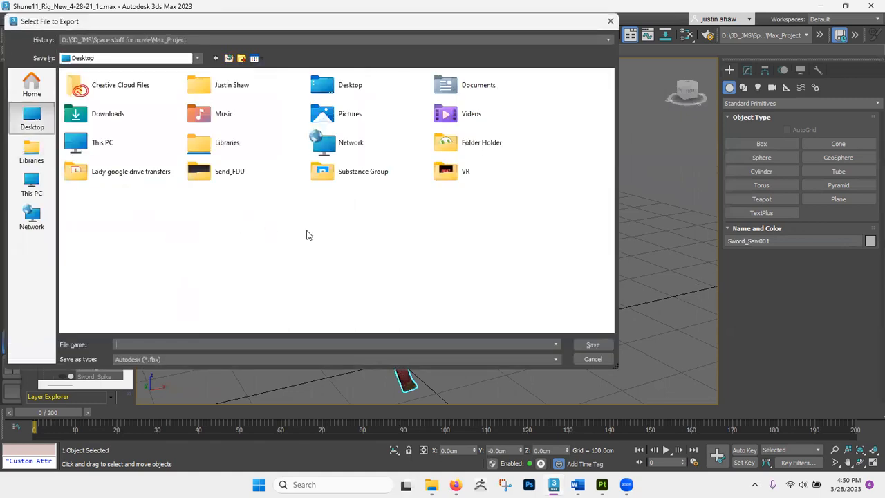
Step: Create a folder named "Martail arts objects" on the Desktop
right_click(211, 325)
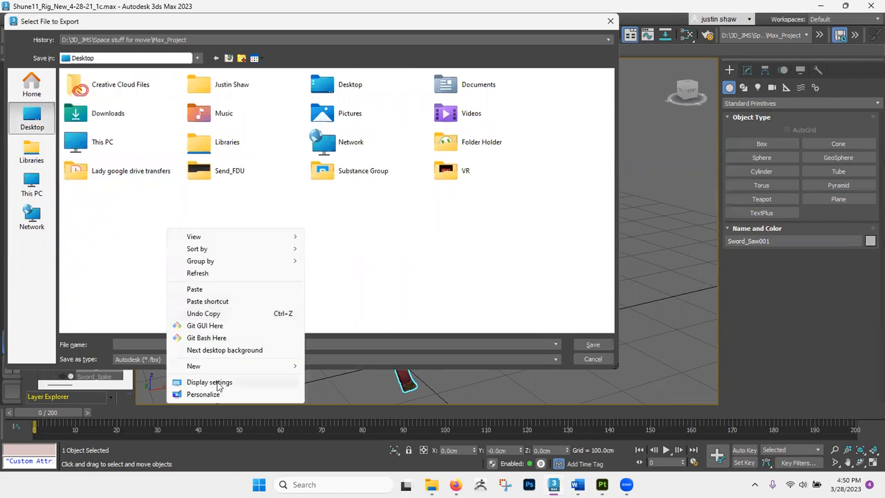
mouse_move(290, 372)
click(325, 191)
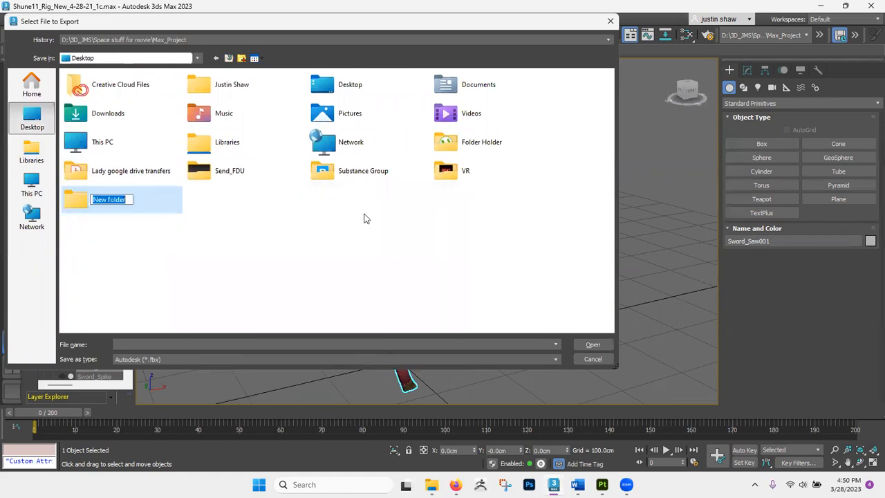
text(Martail arts objects)
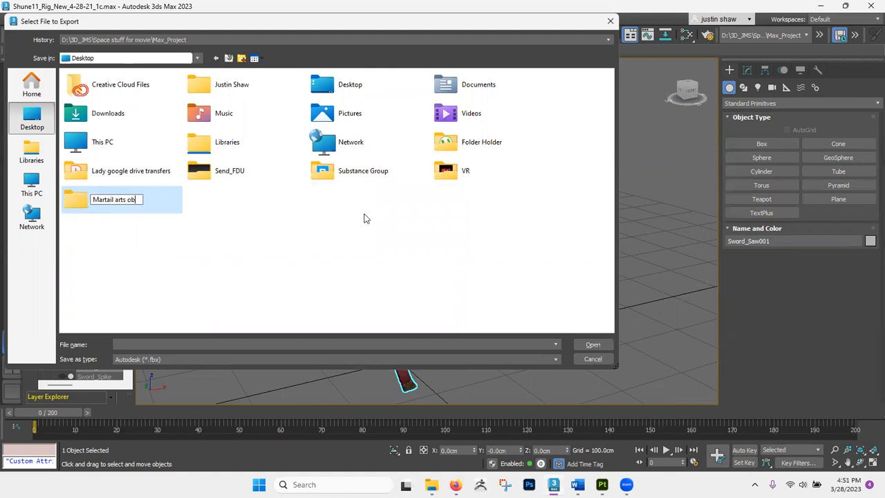
key(Return)
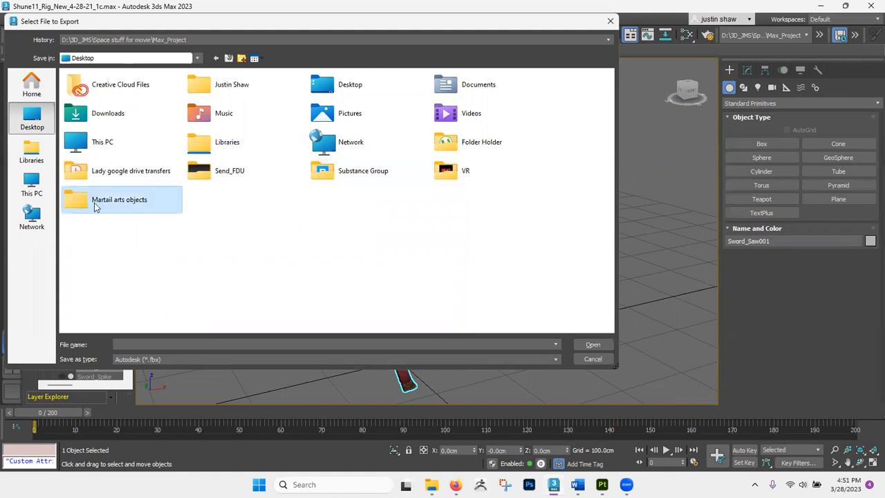
Step: Open the "Martail arts objects" folder and create a subfolder named "Max Saves" in it
double_click(125, 205)
right_click(131, 137)
mouse_move(235, 300)
click(276, 300)
text(Max Saves)
key(Return)
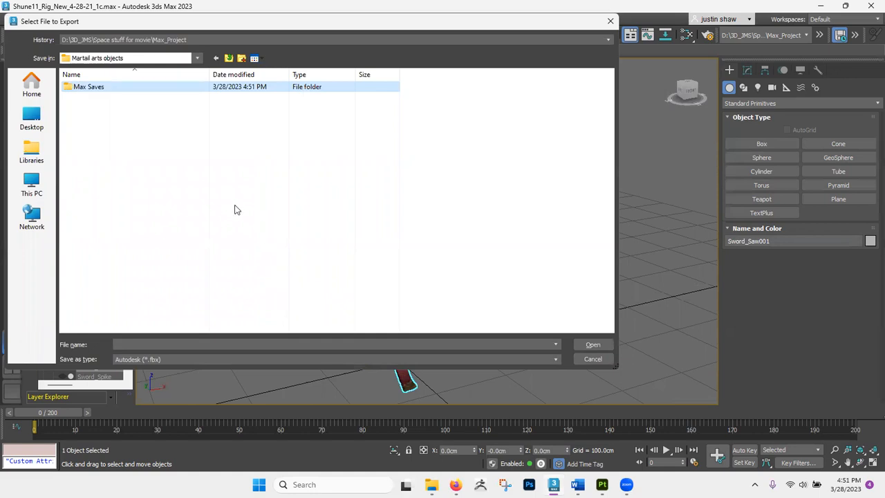
Step: Add a second subfolder named "Substance Painter Saves" beside Max Saves
right_click(140, 157)
mouse_move(269, 322)
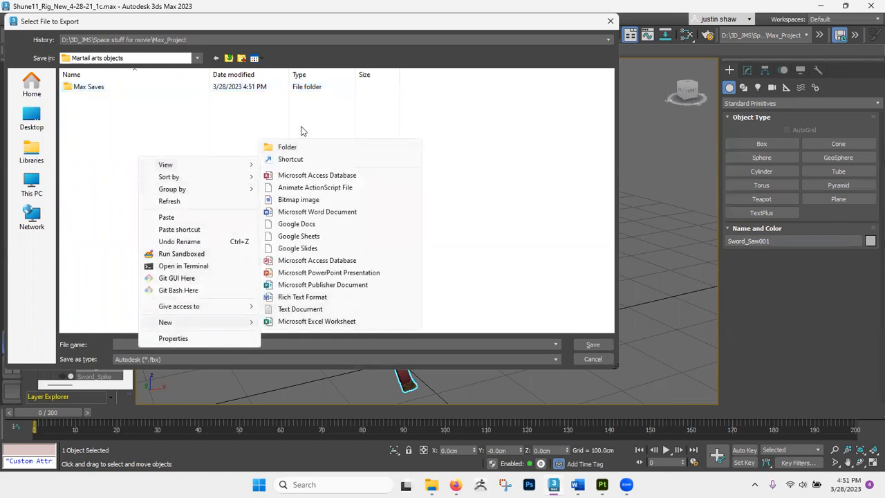
click(297, 146)
text(Substance Painter Saves)
click(87, 140)
Step: Add a third subfolder to "Martail arts objects" and try to name it "Maps"
right_click(122, 141)
mouse_move(130, 305)
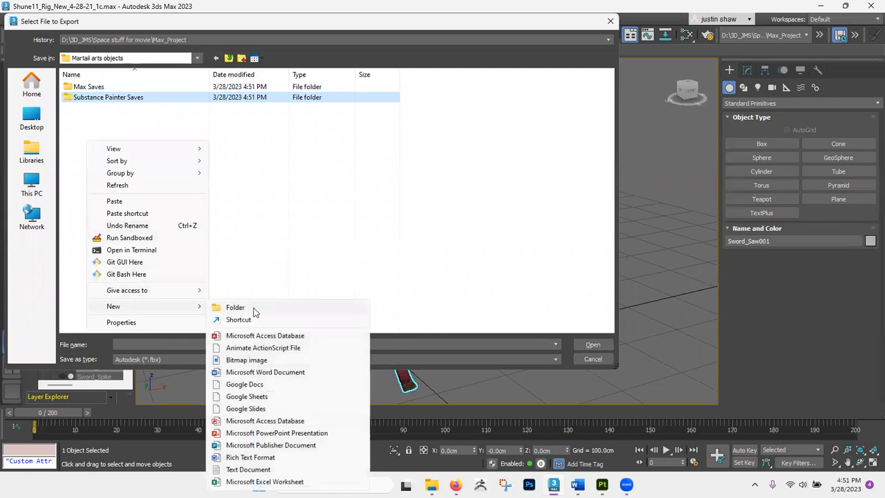
click(252, 311)
text(Maps)
click(133, 165)
Step: Create another subfolder in "Martail arts objects" and name it "Max to Substance Assets"
right_click(127, 140)
mouse_move(159, 300)
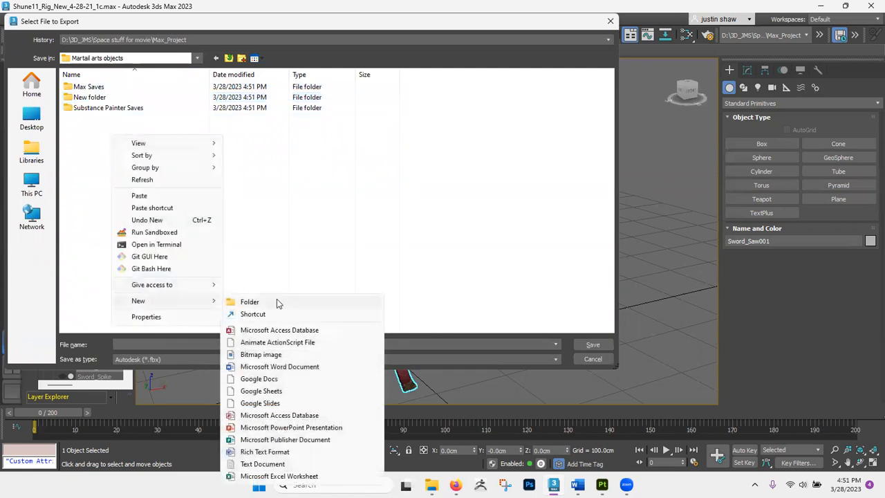
click(281, 301)
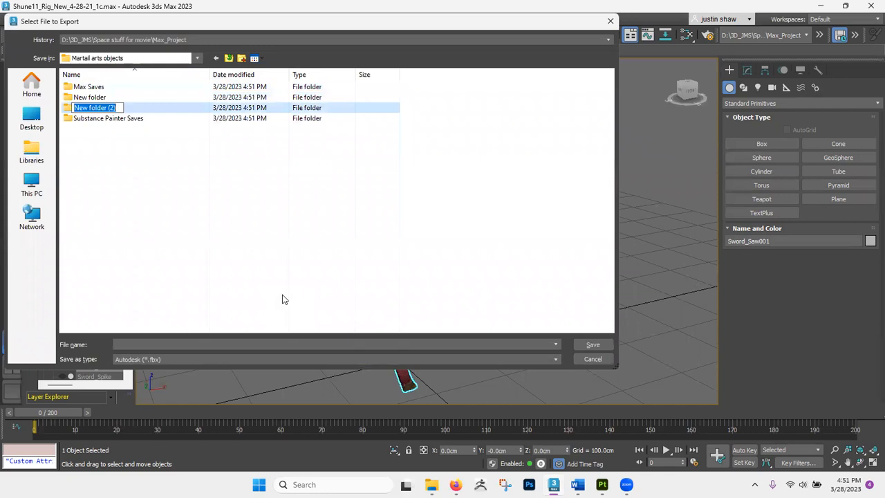
text(Fro)
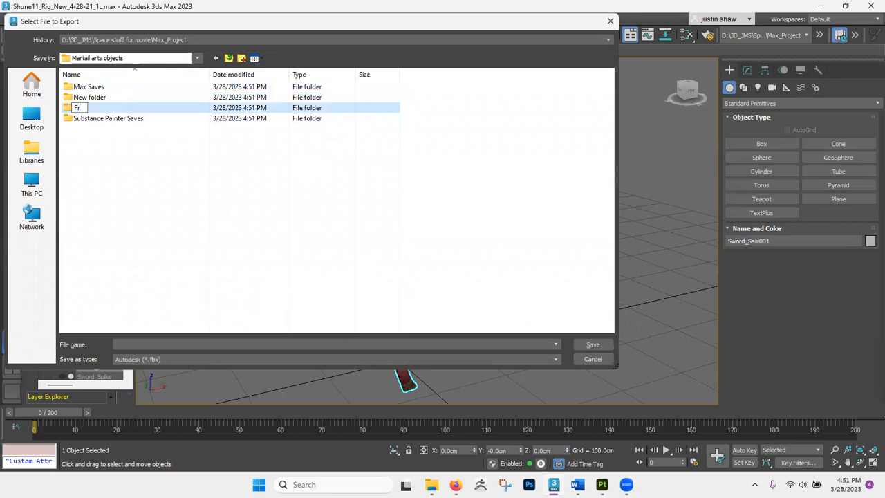
key(BackSpace)
key(BackSpace)
text(Max to Substance Assets)
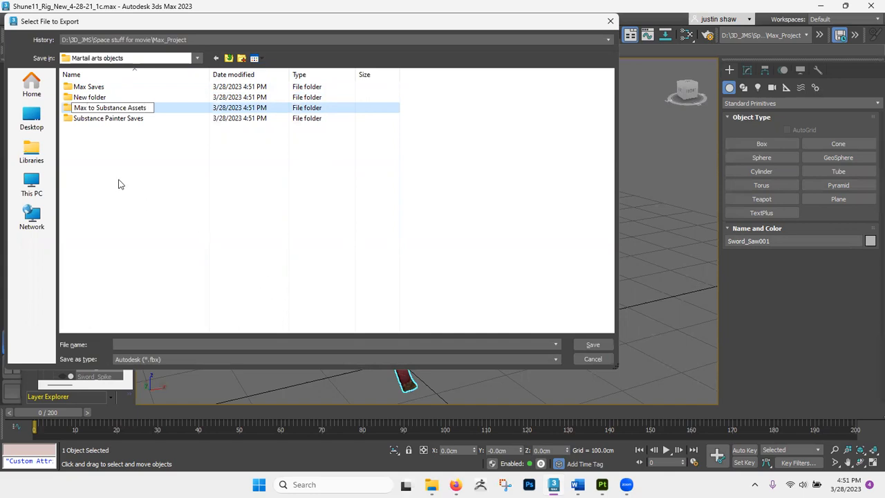
key(Return)
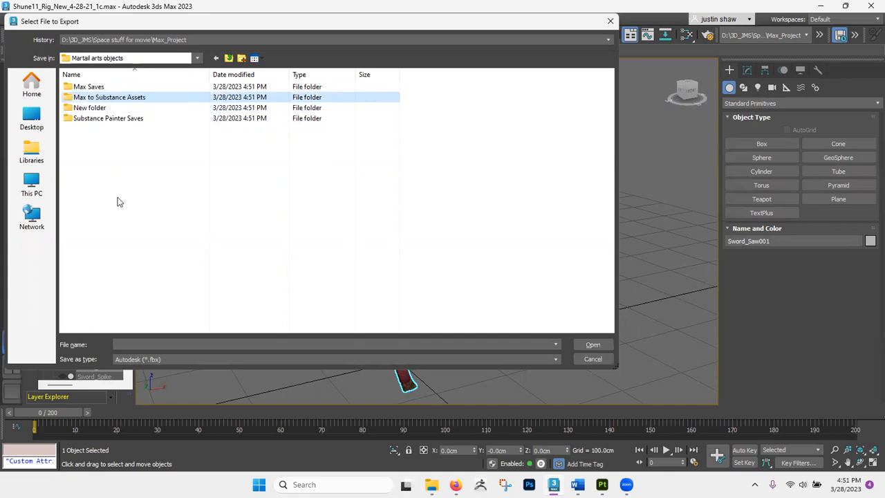
Step: Export the sword as Sword_Saw in FBX format into "Max to Substance Assets" with Embed Media enabled
double_click(101, 100)
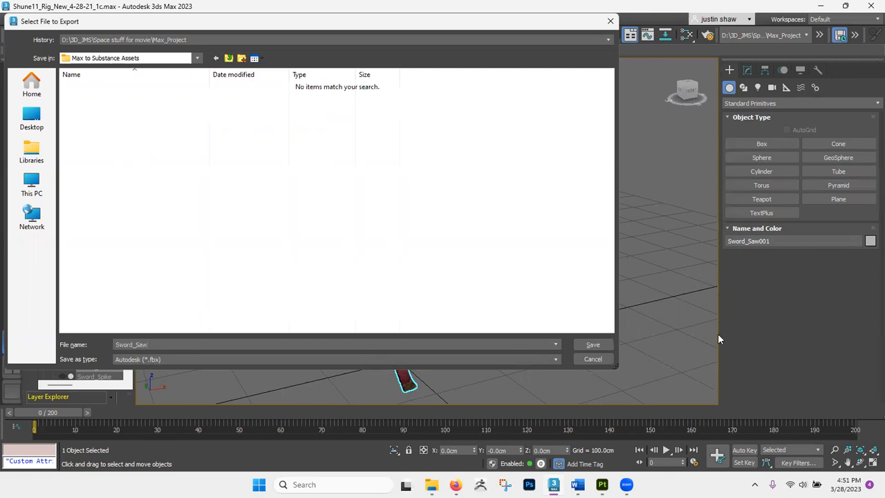
click(606, 345)
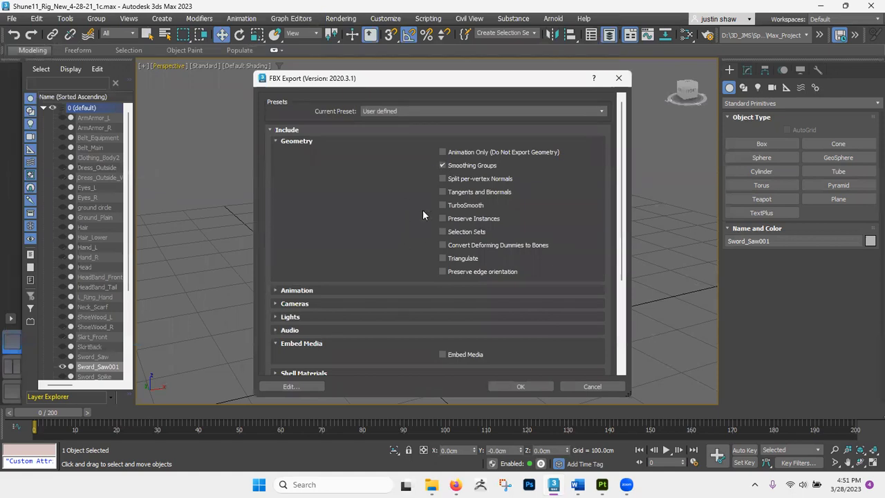
scroll(423, 209, down, 3)
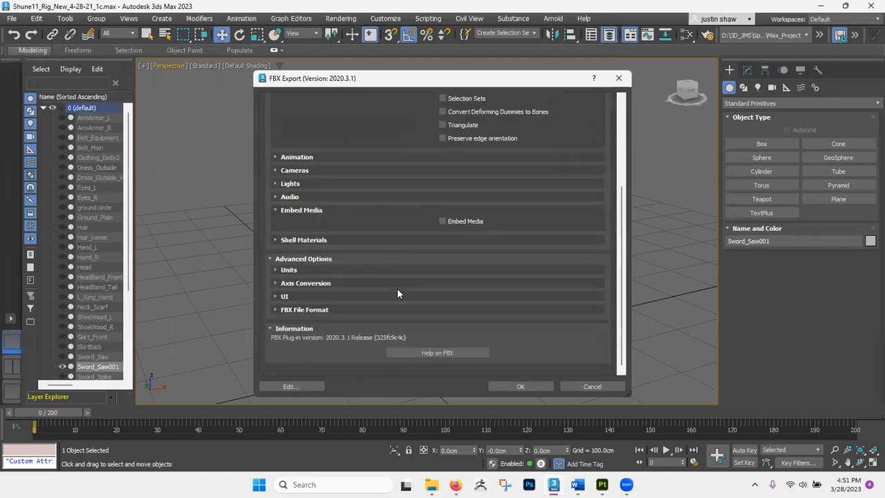
click(445, 222)
click(512, 386)
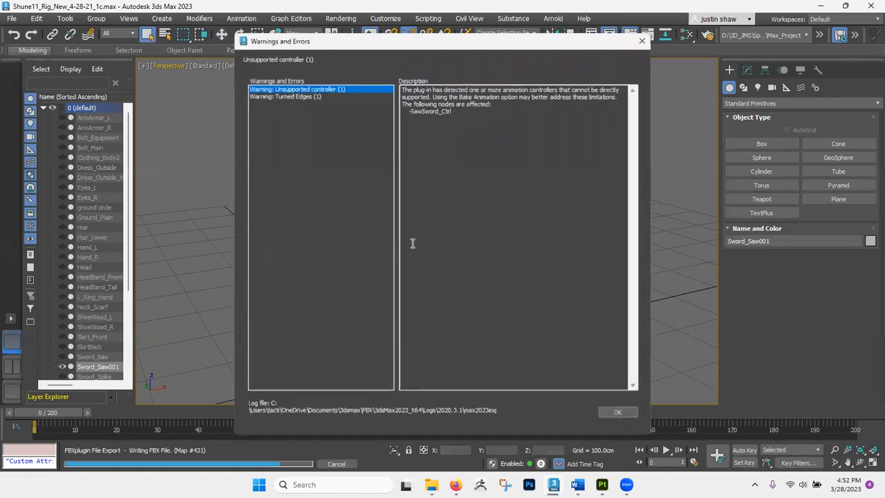
click(617, 411)
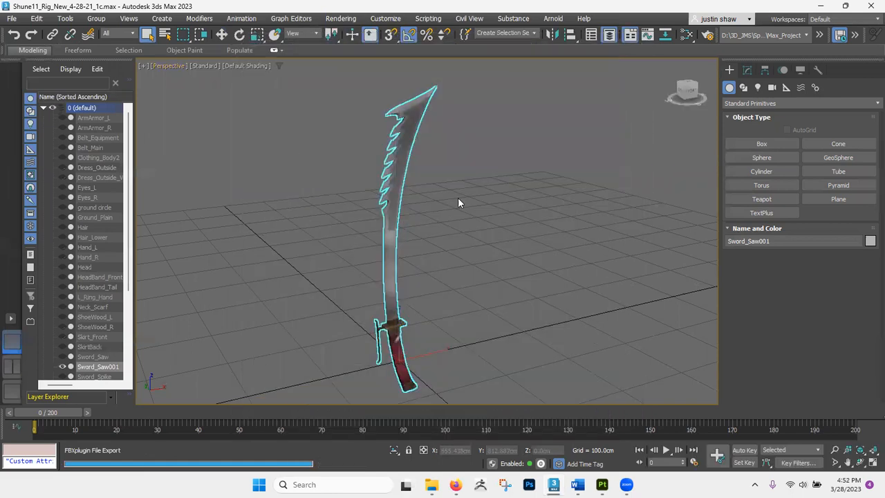
Step: Save the scene under the new name Sword_Saw_3-28-23_1.max in the "Max Saves" folder of "Martail arts objects"
click(12, 17)
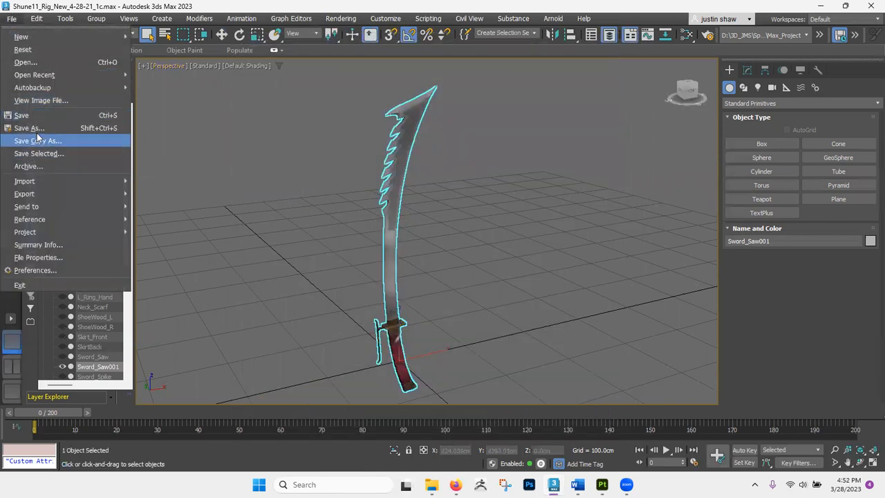
click(38, 131)
click(31, 117)
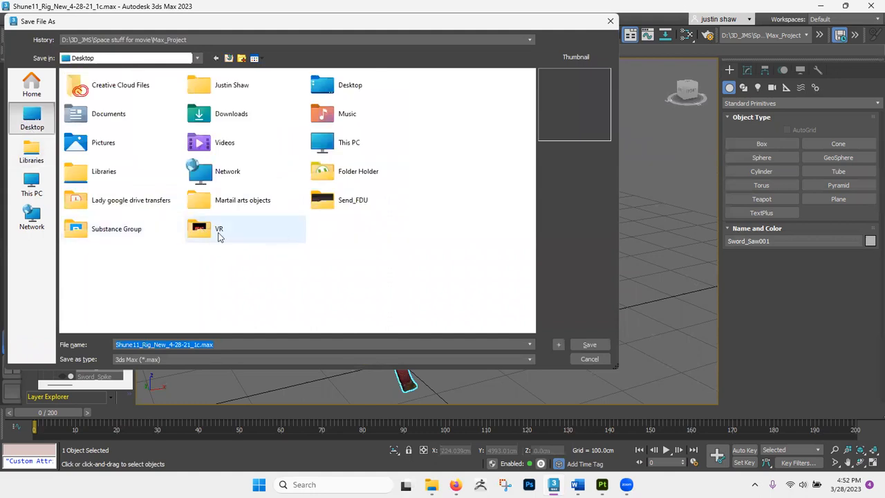
click(239, 206)
double_click(238, 207)
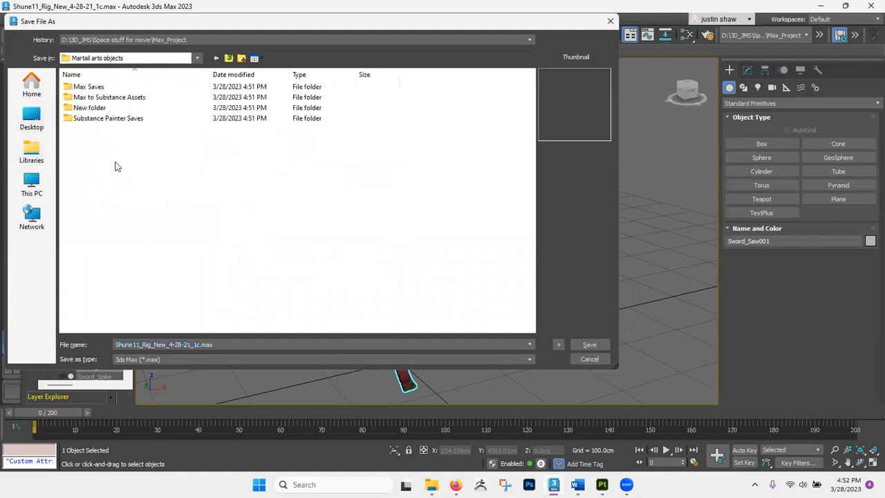
double_click(111, 87)
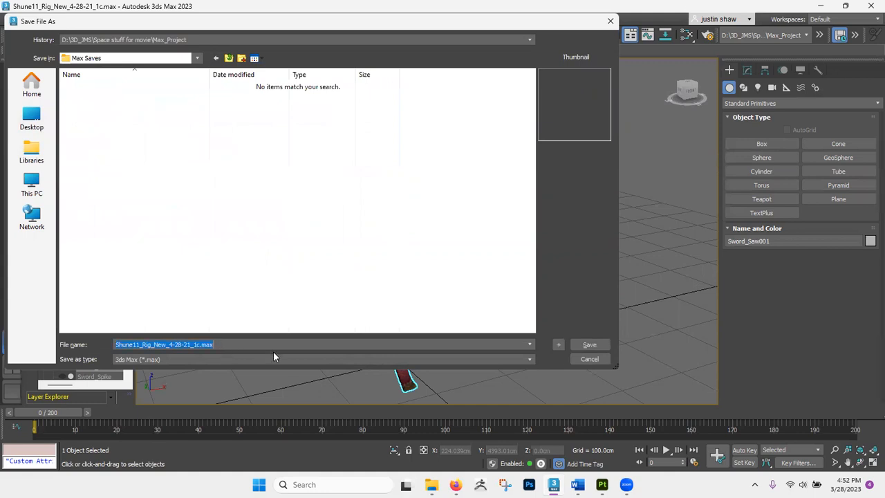
text(Swaord_Saw_)
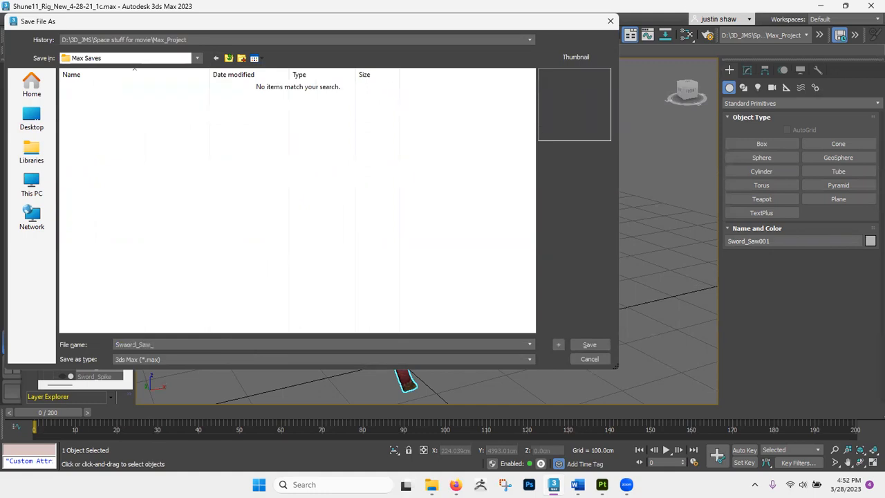
key(BackSpace)
click(589, 345)
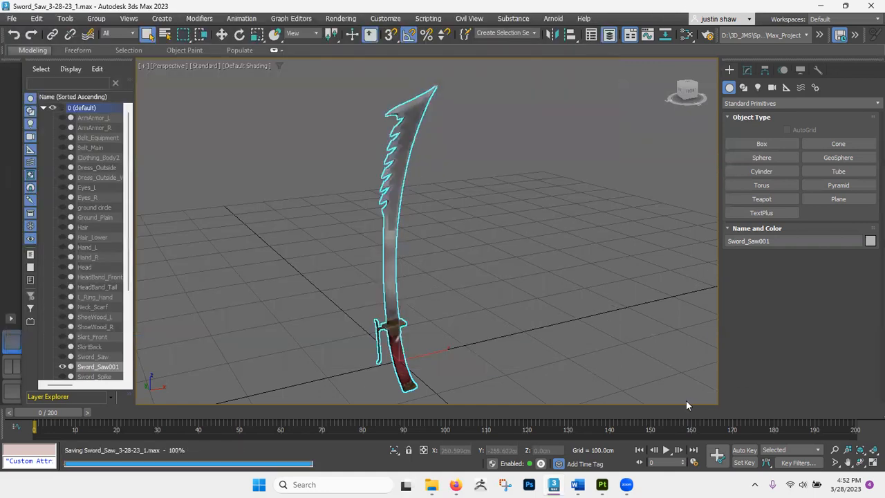
Step: Switch to Adobe Substance 3D Painter and start a new project
click(602, 484)
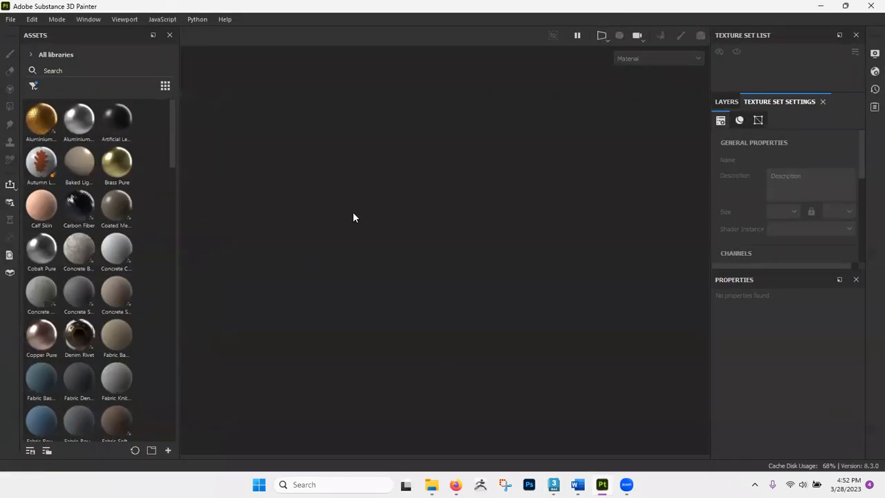
click(9, 19)
click(18, 31)
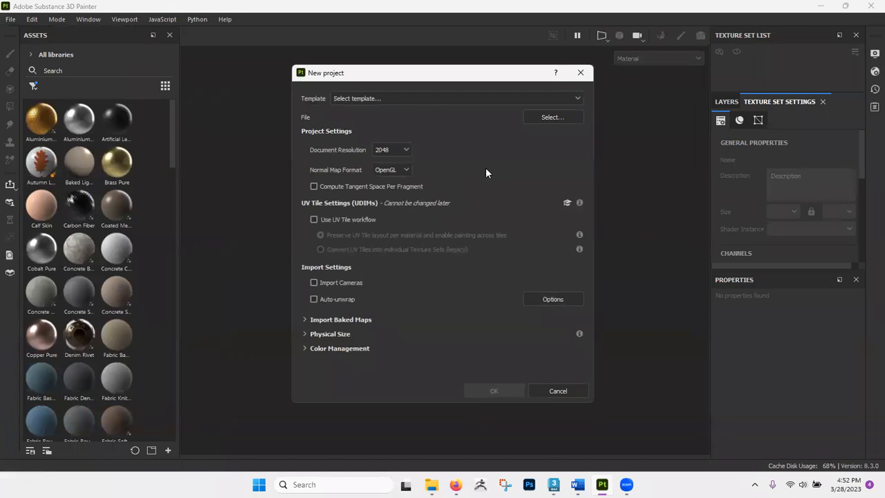
Step: Create the new project with Sword_Saw.fbx from the "Max to Substance Assets" folder of "Martail arts objects" on the Desktop as its mesh
click(551, 118)
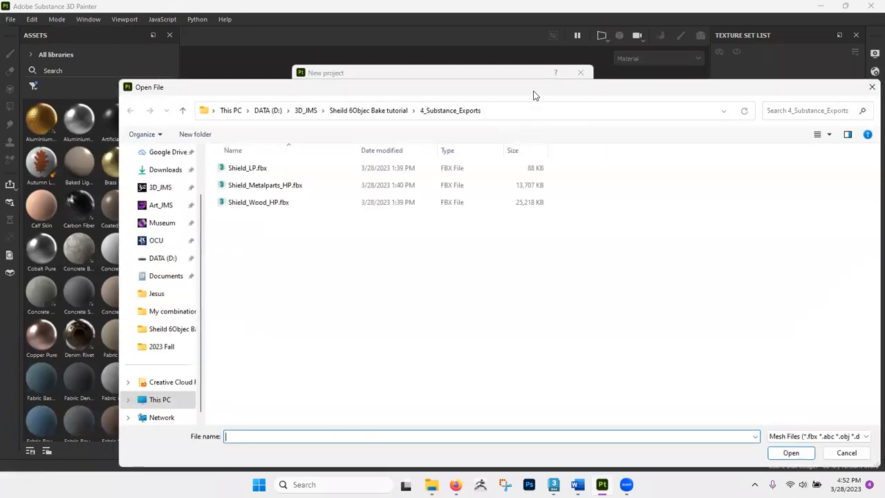
drag(525, 87, 469, 85)
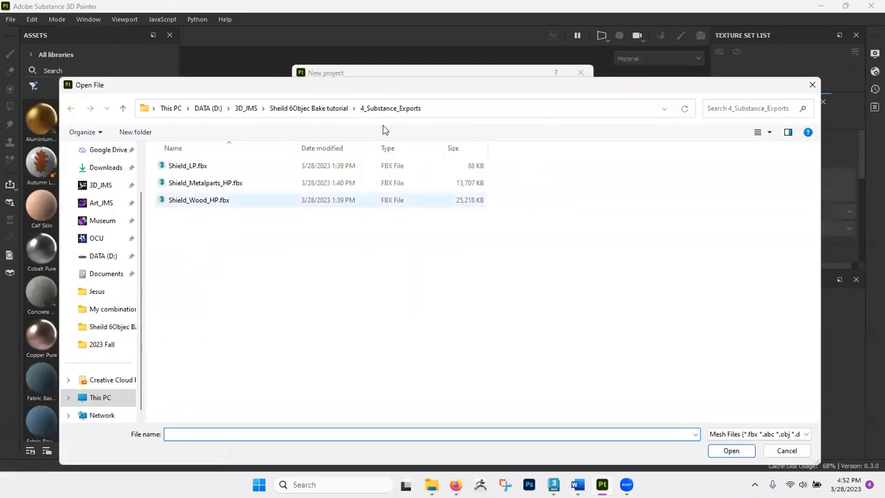
drag(371, 90, 371, 61)
scroll(122, 180, up, 2)
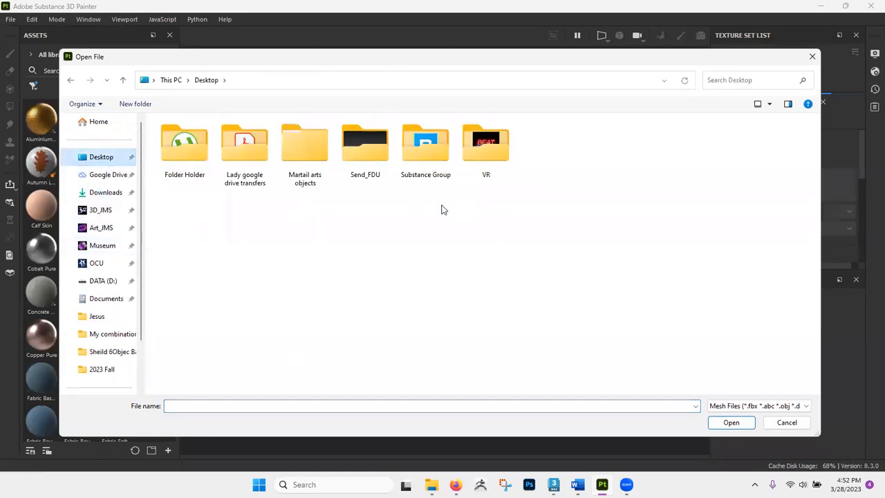
double_click(312, 162)
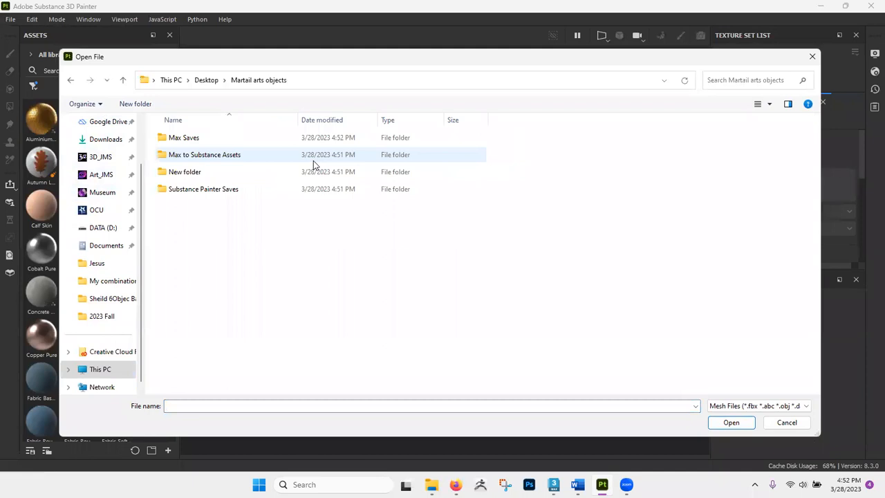
double_click(254, 155)
double_click(223, 140)
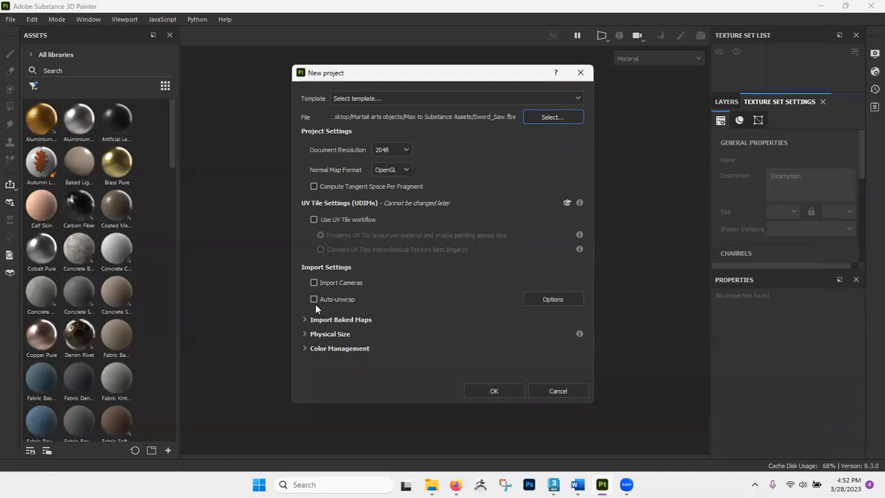
click(515, 391)
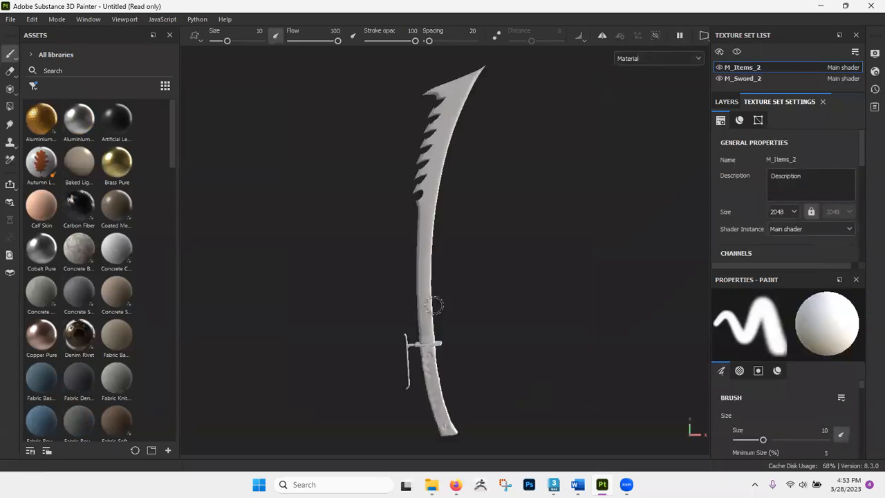
Step: Examine the imported sword from both sides under different environment lighting angles and at different distances
alt+drag(520, 285, 416, 280)
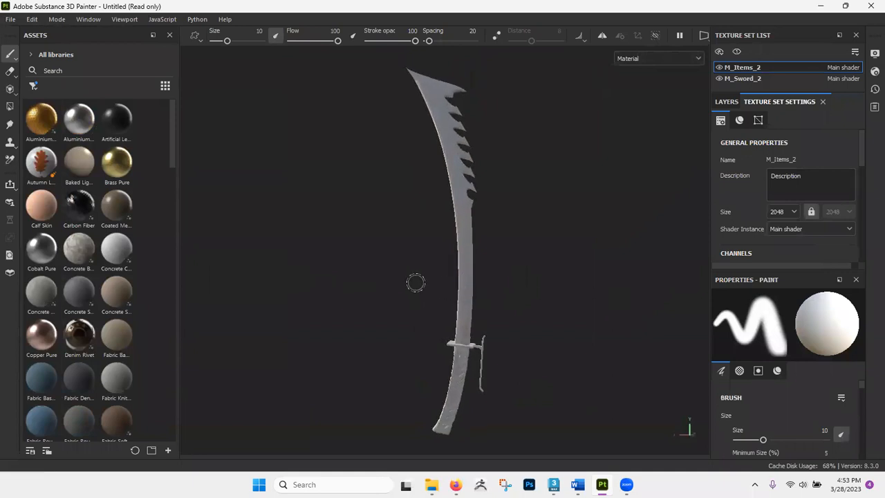
mouse_move(363, 280)
shift+right_down()
mouse_move(528, 276)
mouse_move(463, 276)
shift+right_up()
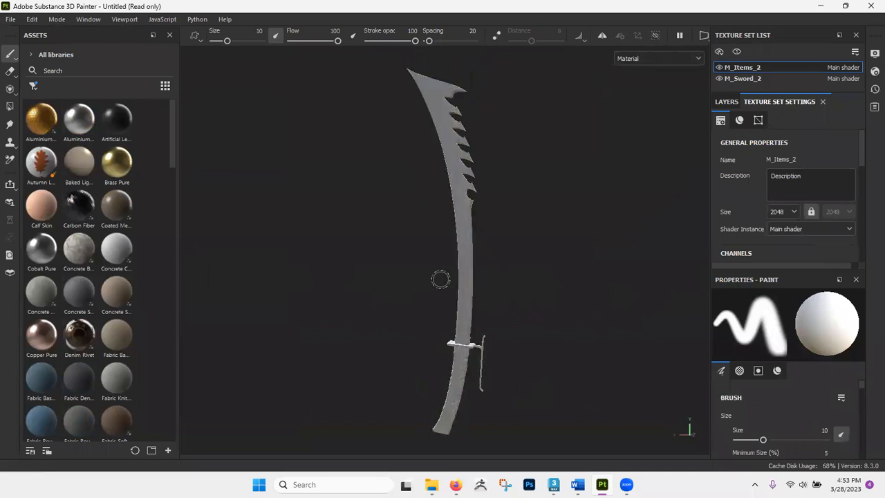
shift+right_drag(381, 273, 519, 274)
alt+drag(518, 274, 229, 302)
shift+right_drag(537, 278, 504, 284)
mouse_move(525, 291)
alt+mouse_down()
mouse_move(502, 290)
mouse_move(495, 7)
mouse_move(519, 340)
mouse_move(512, 300)
alt+mouse_up()
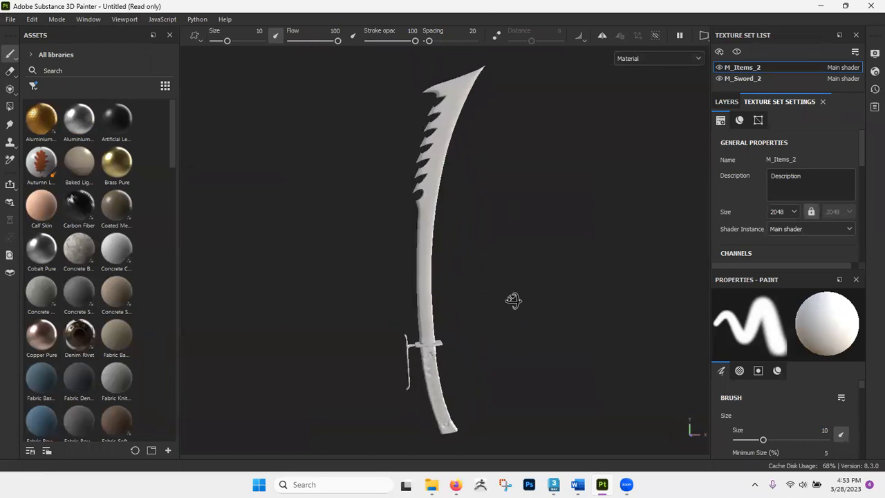
middle_drag(514, 314, 487, 297)
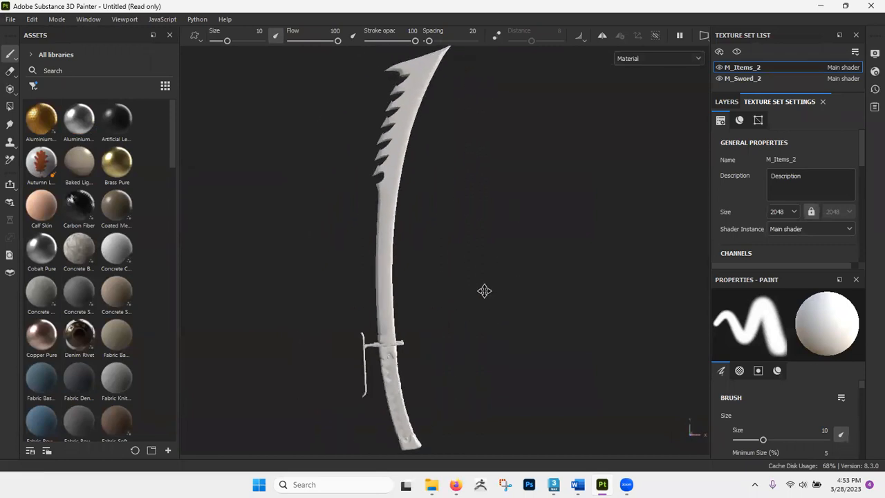
alt+right_drag(487, 297, 481, 215)
middle_drag(449, 239, 491, 234)
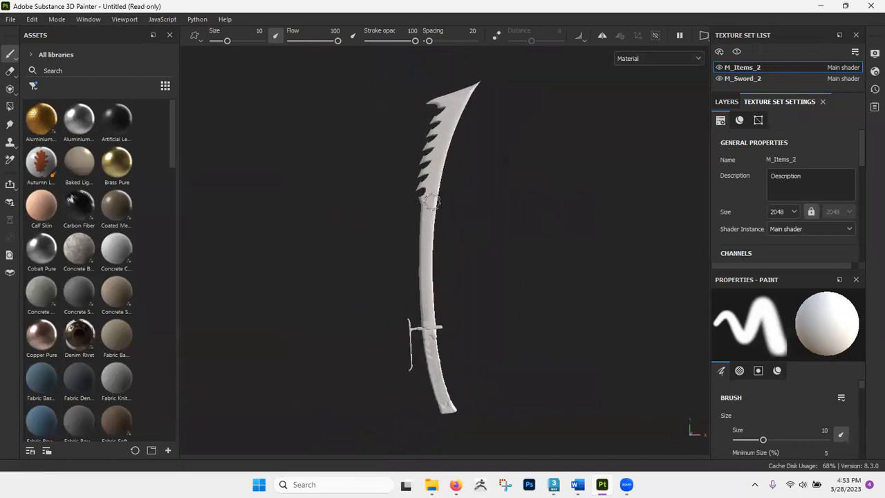
Step: Replace Layer 1 of the M_Items_2 texture set with a new fill layer
click(726, 102)
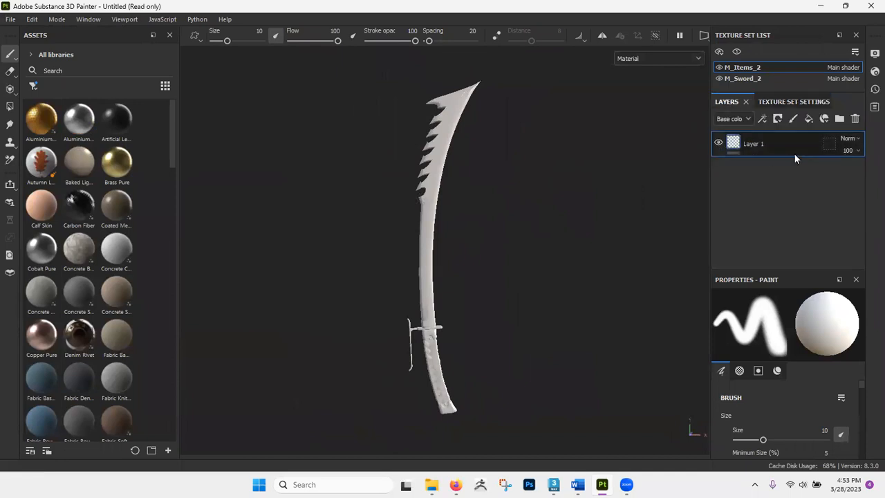
click(855, 120)
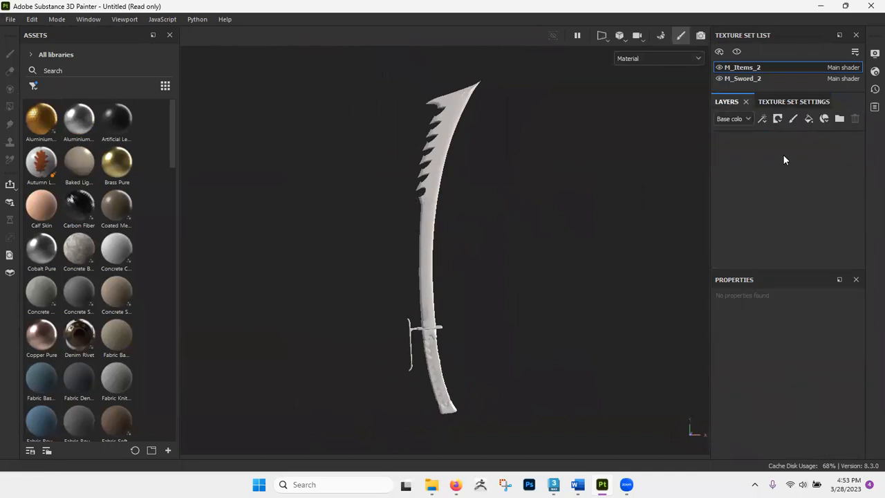
click(808, 120)
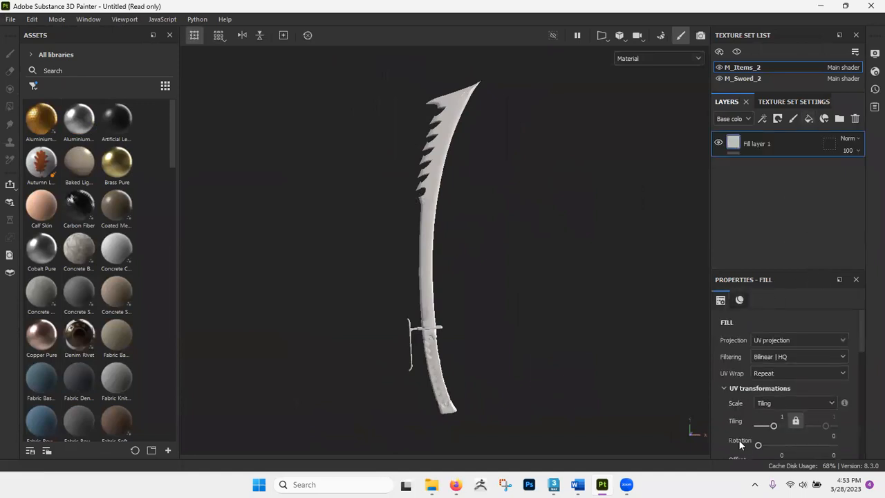
Step: Import Swords_Diff.png from the Swords folder in File Explorer as a texture resource into the project 'Untitled'
click(432, 484)
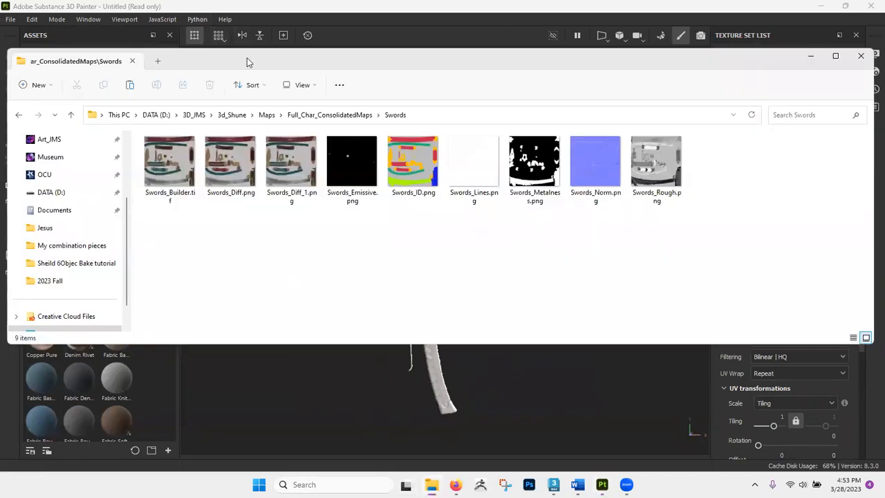
drag(246, 63, 424, 65)
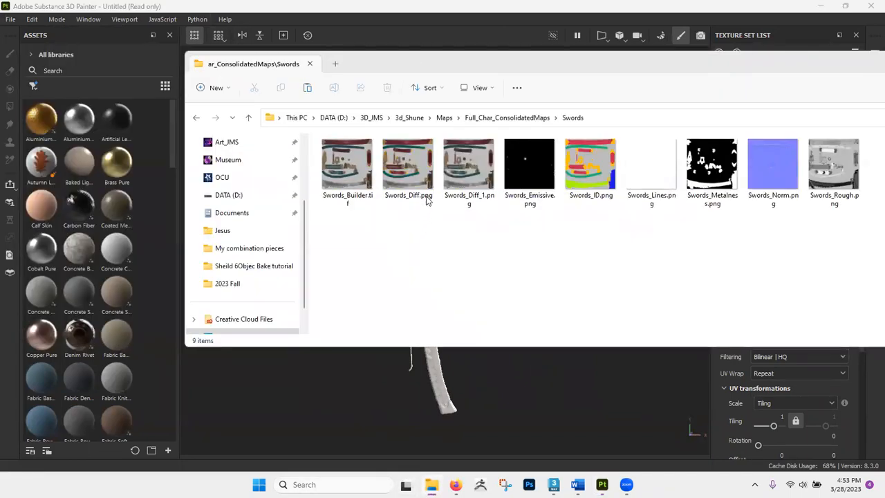
drag(427, 204, 69, 161)
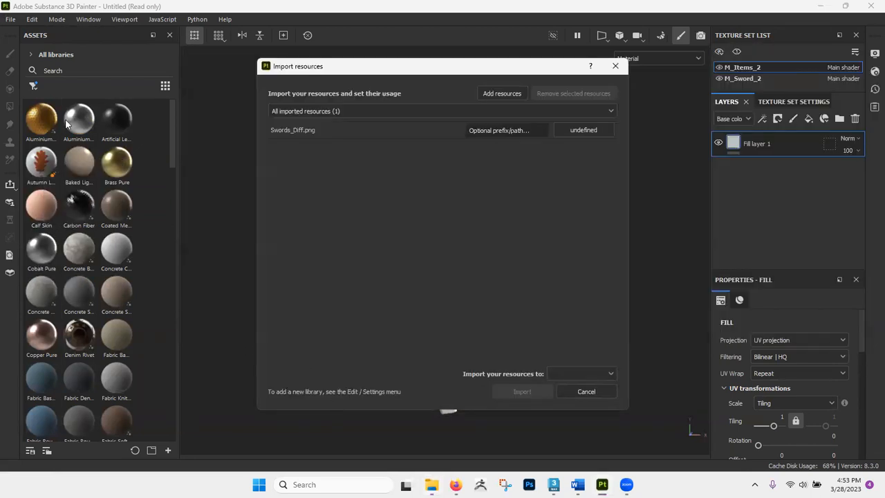
click(583, 130)
click(609, 173)
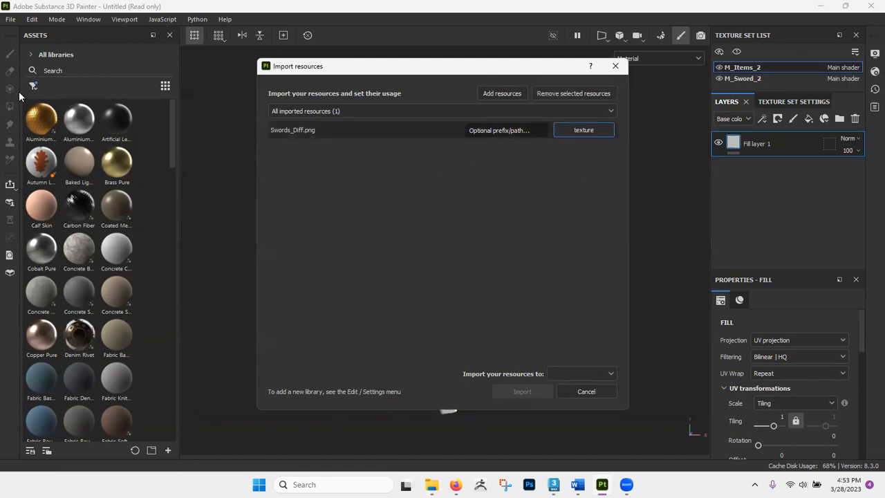
click(584, 374)
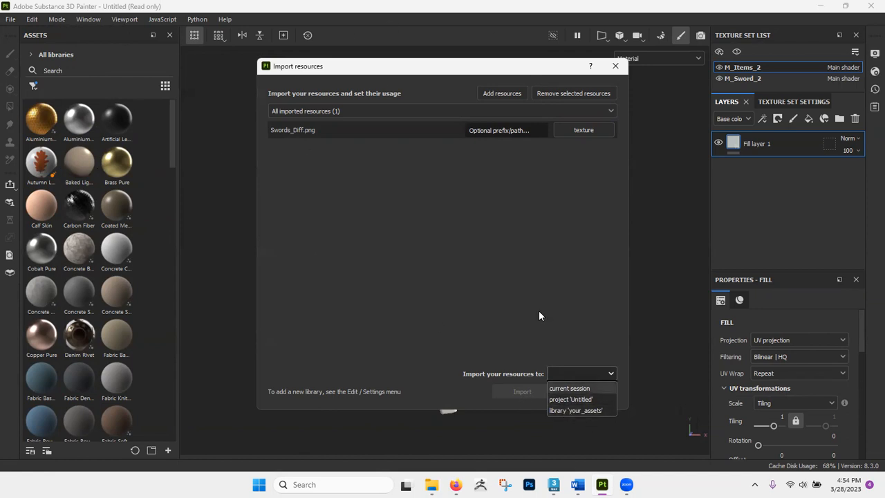
click(575, 399)
click(526, 390)
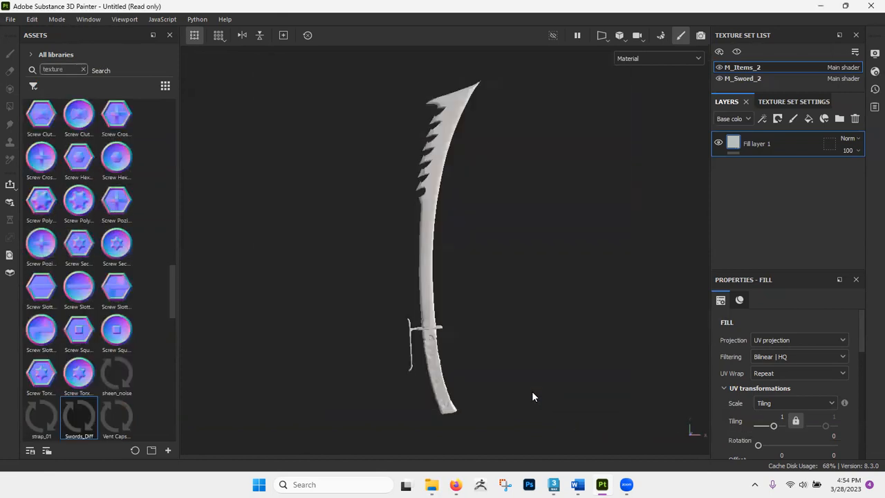
Step: Save the project as Sowrd_Saw_3-28-23_1 in the "Substance Painter Saves" folder of "Martail arts objects"
click(11, 19)
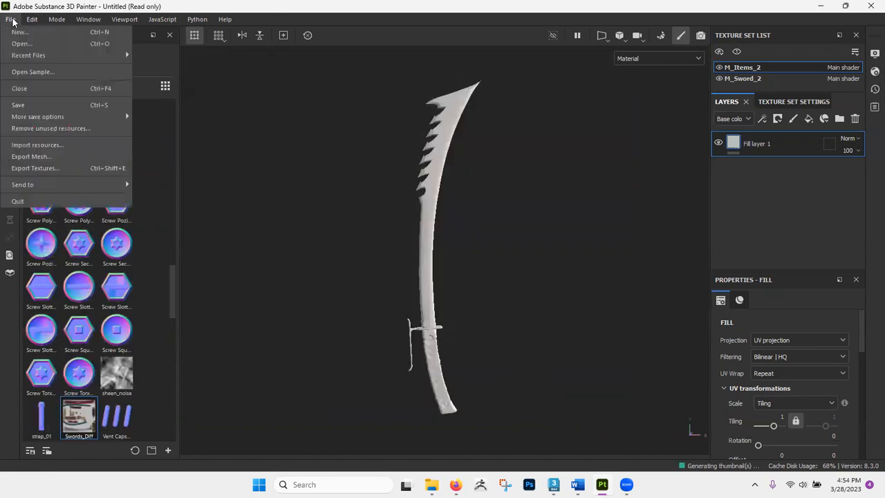
click(25, 107)
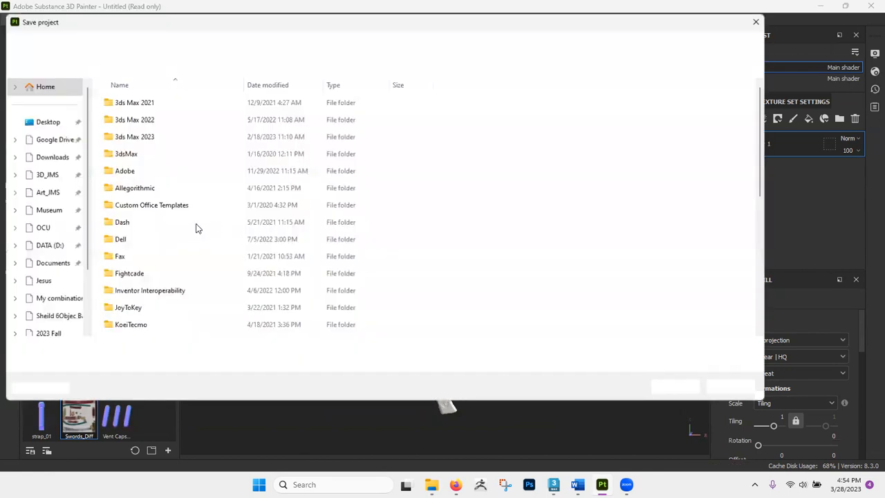
click(42, 122)
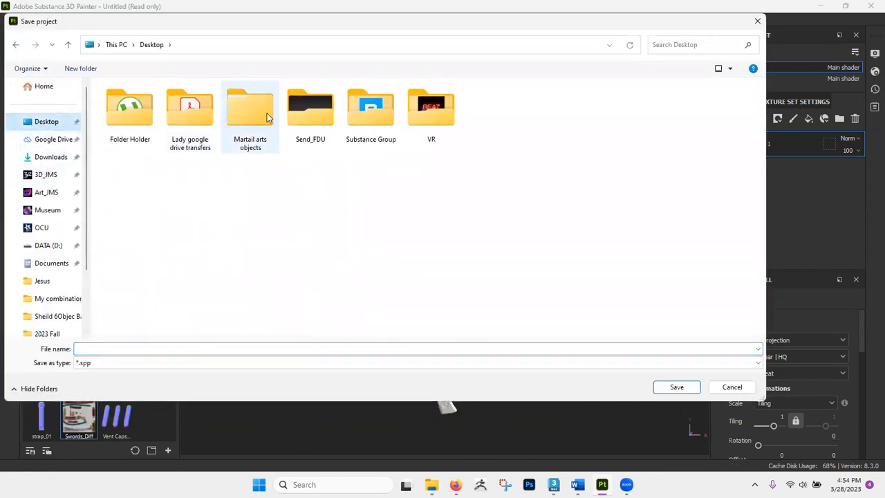
double_click(247, 109)
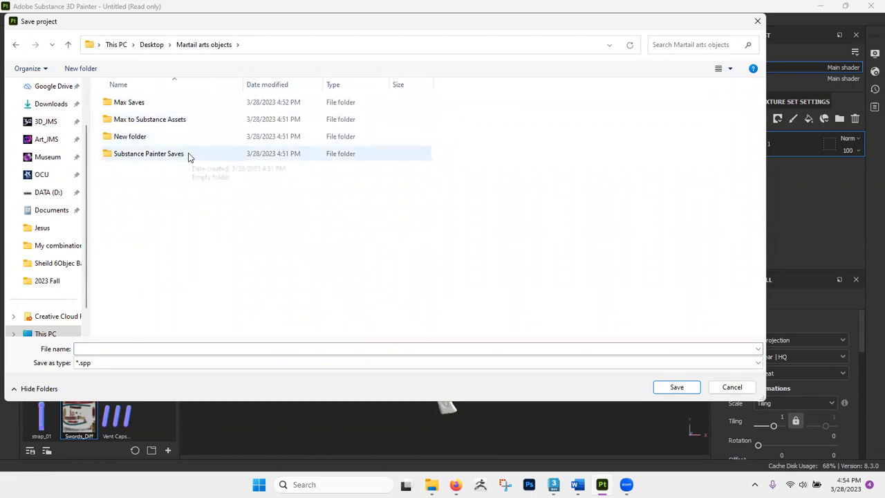
double_click(185, 155)
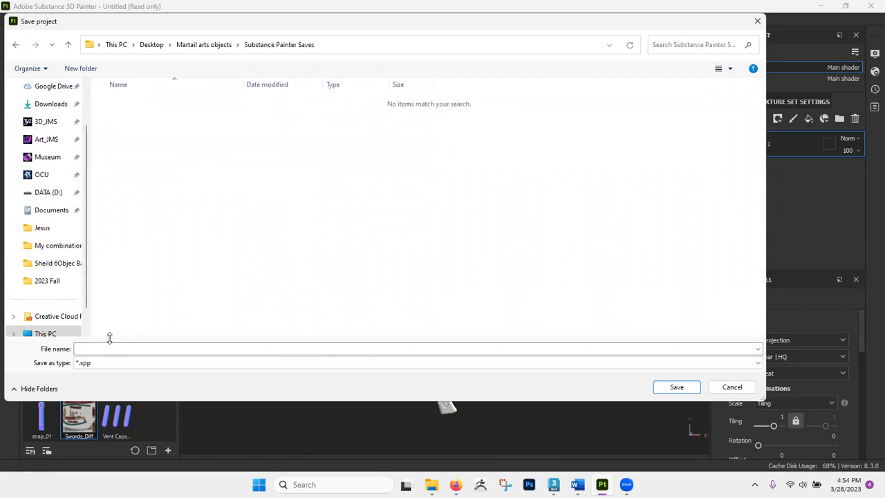
click(101, 349)
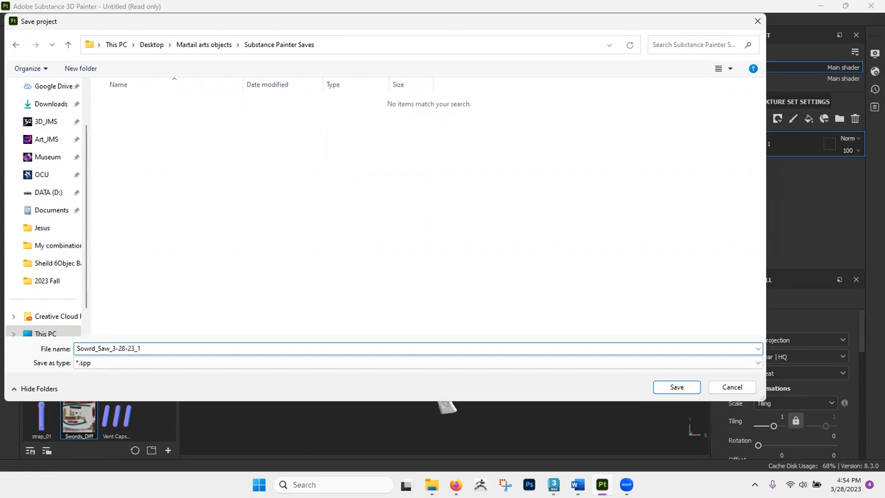
key(Return)
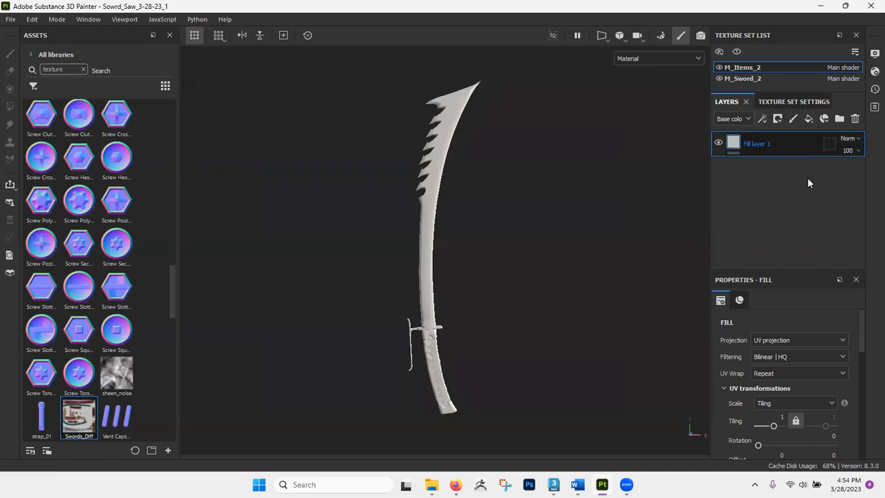
Step: Assign the Swords_Diff texture to the Base color channel of the M_Items_2 fill layer
scroll(751, 365, down, 2)
scroll(746, 360, down, 3)
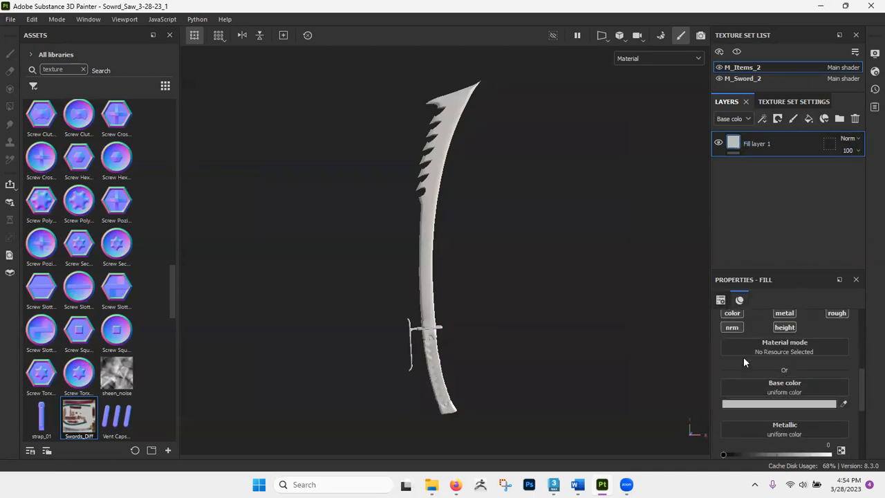
drag(78, 418, 784, 385)
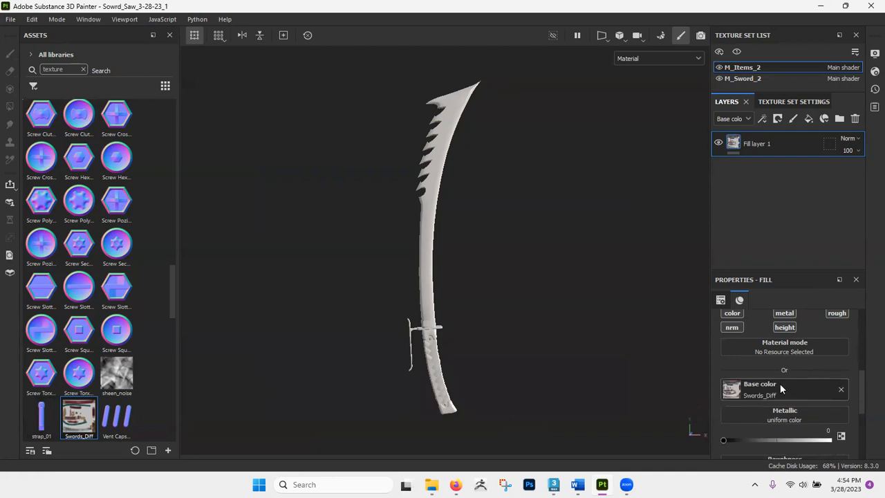
Step: Add a fill layer to the M_Sword_2 texture set and delete its original Layer 1
mouse_move(551, 365)
alt+mouse_down()
mouse_move(466, 343)
mouse_move(524, 340)
mouse_move(499, 328)
mouse_move(472, 294)
mouse_move(505, 296)
alt+mouse_up()
scroll(433, 233, up, 3)
alt+drag(527, 357, 520, 312)
alt+right_drag(520, 312, 520, 142)
alt+middle_drag(520, 156, 521, 151)
click(759, 78)
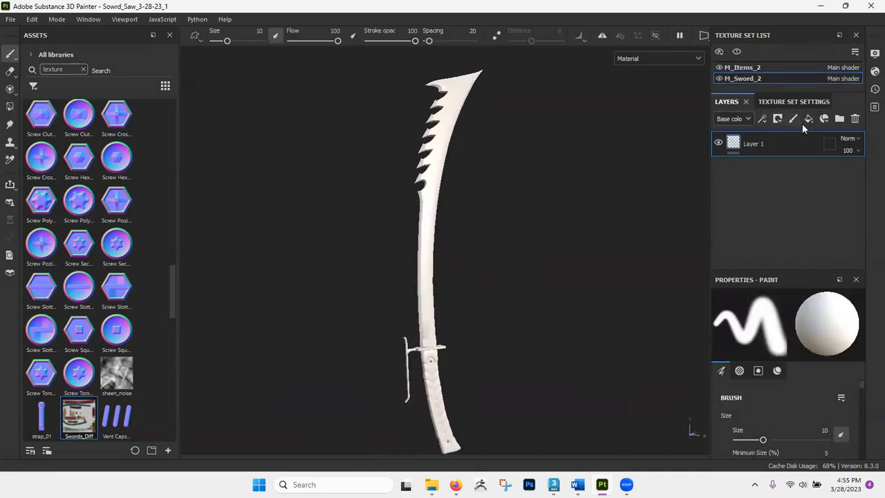
click(809, 119)
click(809, 171)
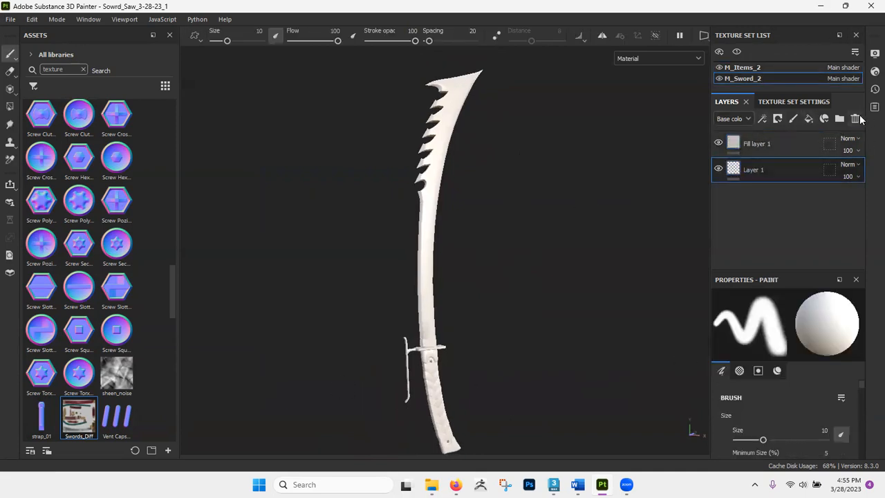
click(856, 119)
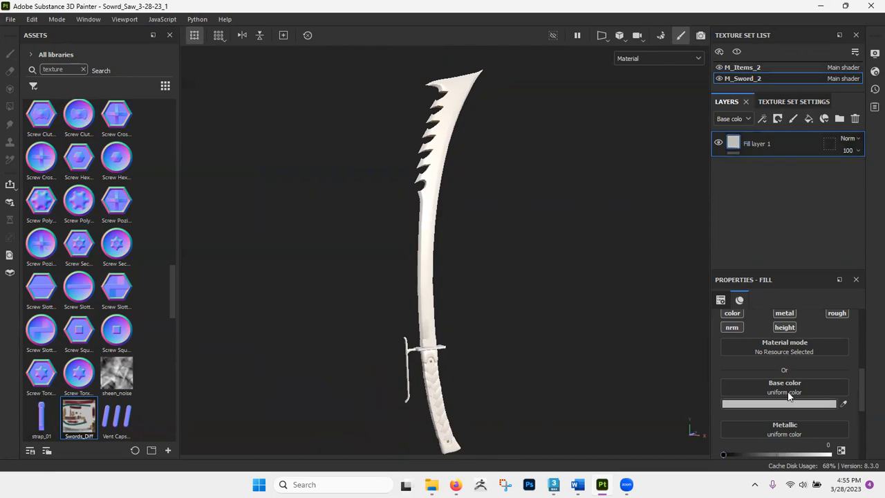
Step: Assign the Swords_Diff texture to the Base color channel of the M_Sword_2 fill layer and check it on the sword
drag(79, 417, 768, 388)
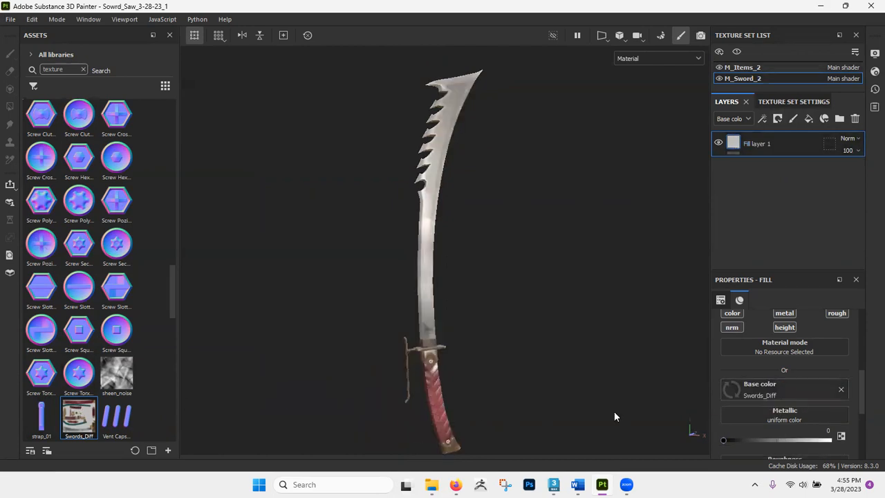
mouse_move(466, 301)
alt+mouse_down()
mouse_move(411, 322)
mouse_move(421, 309)
alt+mouse_up()
mouse_move(475, 325)
shift+right_down()
mouse_move(459, 325)
mouse_move(477, 322)
shift+right_up()
mouse_move(461, 358)
alt+mouse_down()
mouse_move(466, 265)
mouse_move(462, 347)
alt+mouse_up()
Step: Set the Metallic value of the M_Sword_2 fill layer to 1
scroll(750, 363, up, 1)
scroll(750, 356, down, 5)
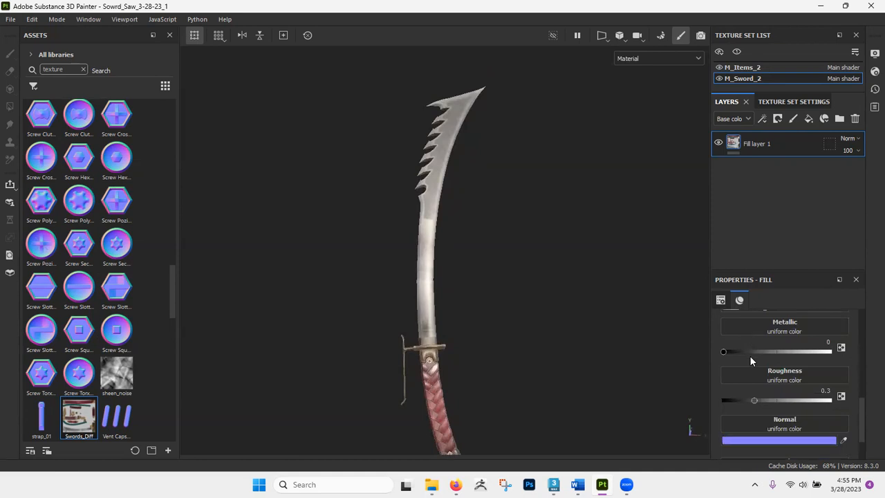
drag(723, 352, 833, 352)
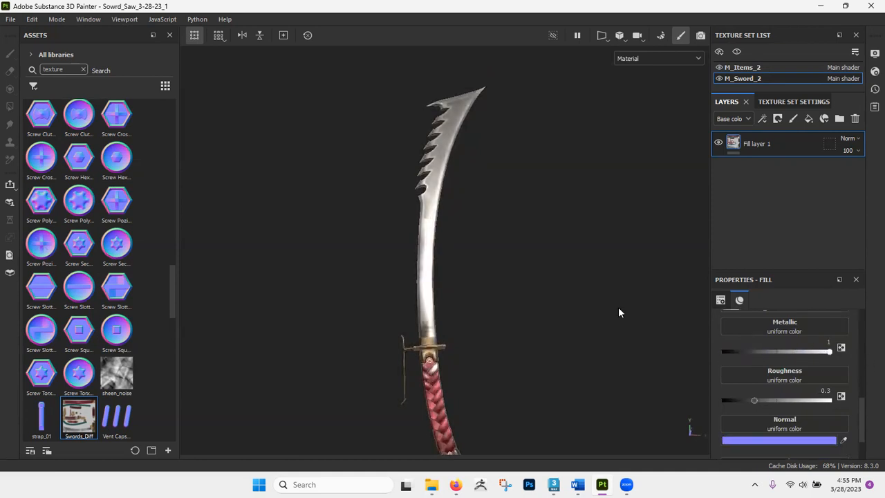
Step: Inspect the metallic sword from the saw-toothed blade down to the braided handle
alt+drag(477, 221, 468, 254)
shift+right_drag(469, 254, 479, 253)
alt+drag(467, 310, 482, 285)
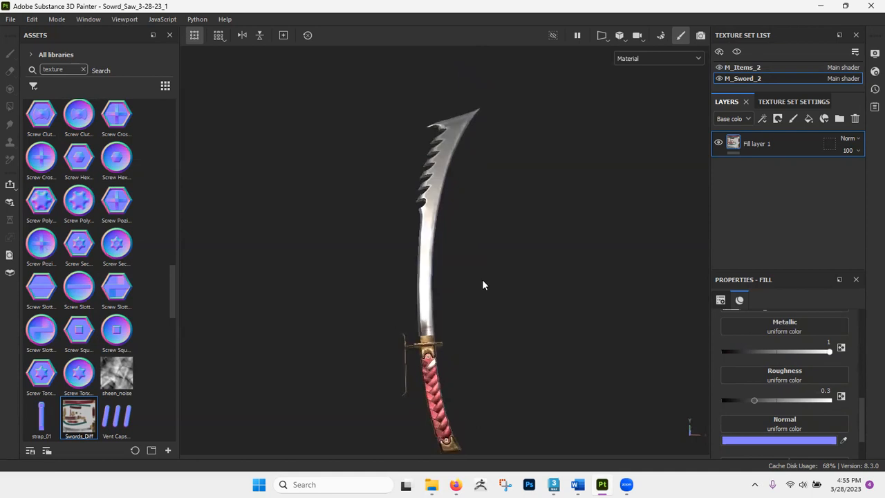
alt+middle_drag(459, 393, 456, 312)
scroll(407, 352, up, 3)
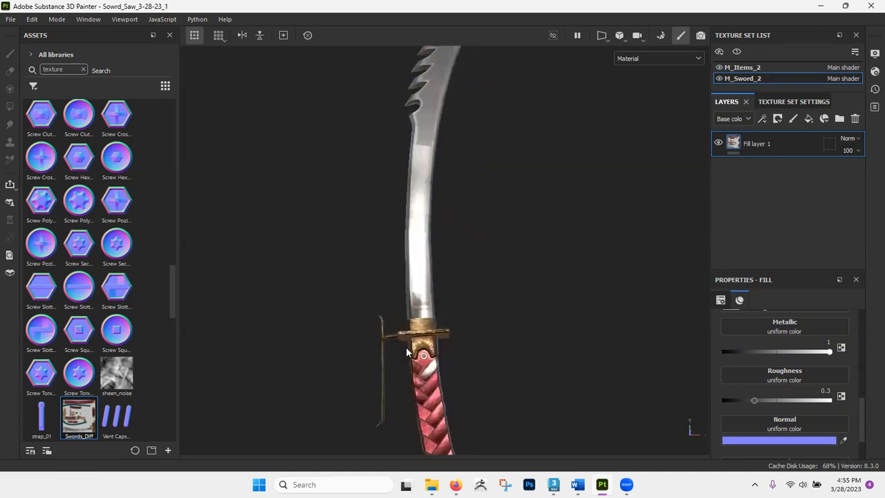
alt+middle_drag(448, 415, 430, 232)
alt+drag(429, 232, 485, 195)
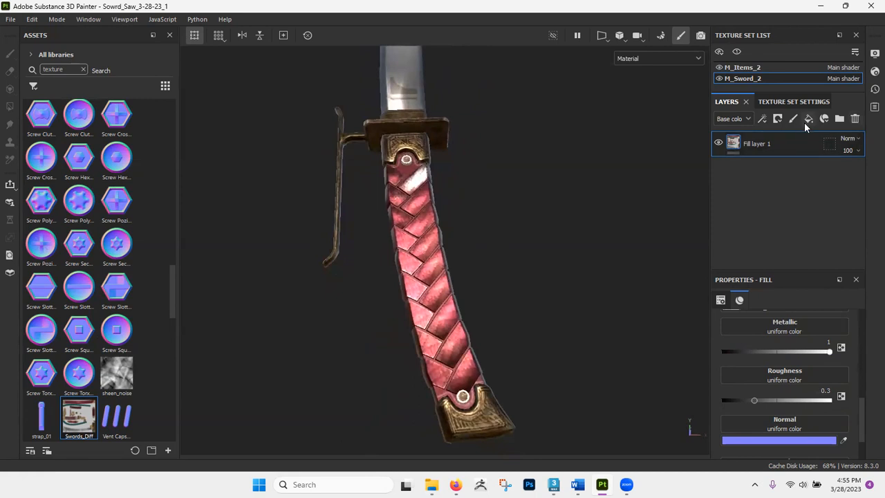
Step: Add a second fill layer to the M_Sword_2 texture set and disable its normal and height channels
click(805, 121)
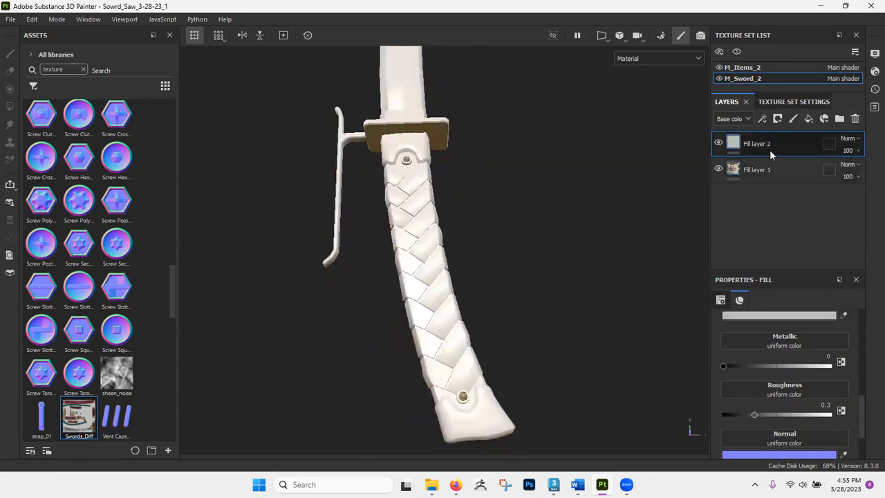
scroll(762, 383, up, 4)
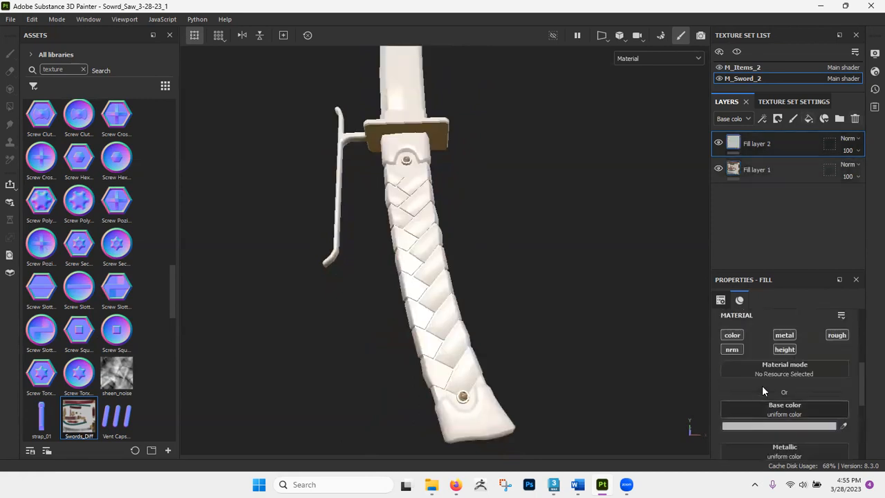
click(731, 350)
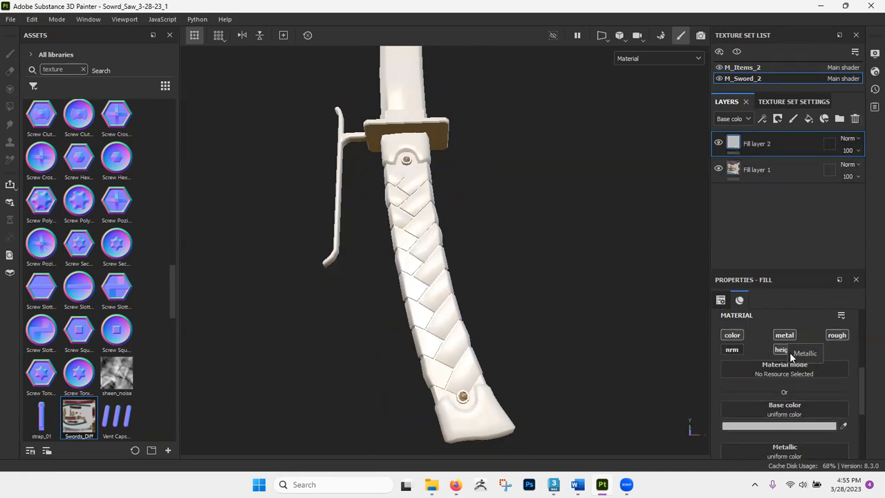
click(782, 349)
Step: Assign the Swords_Diff texture to Fill layer 2's Base color, with Roughness at 1 and Metallic at 0
drag(78, 418, 780, 404)
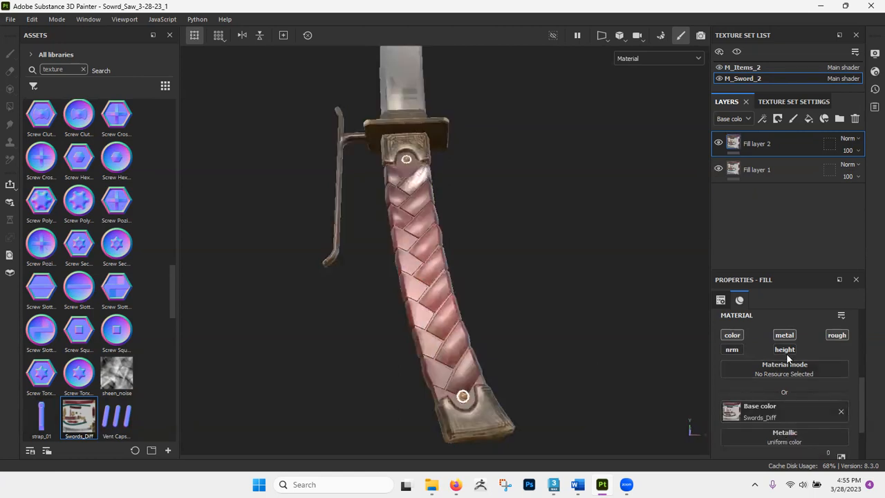
scroll(750, 341, down, 2)
drag(754, 440, 852, 440)
alt+right_drag(352, 207, 397, 19)
alt+middle_drag(413, 109, 418, 212)
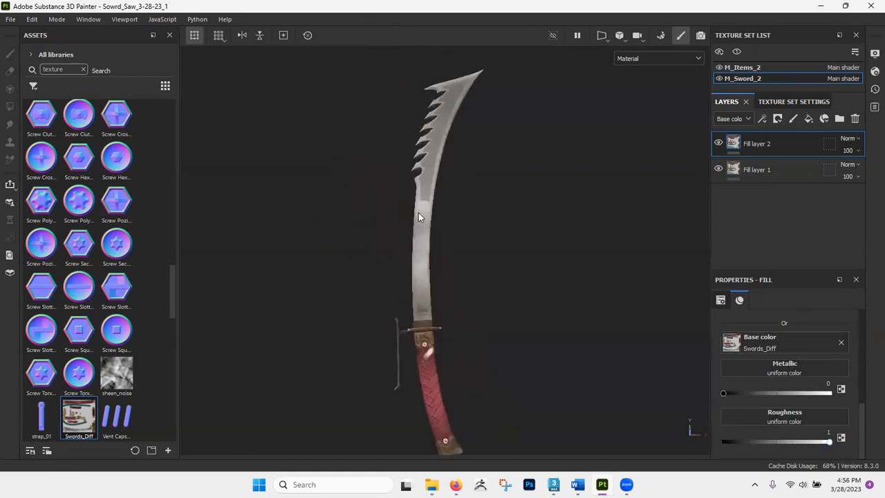
alt+middle_drag(484, 332, 477, 286)
alt+drag(493, 230, 484, 214)
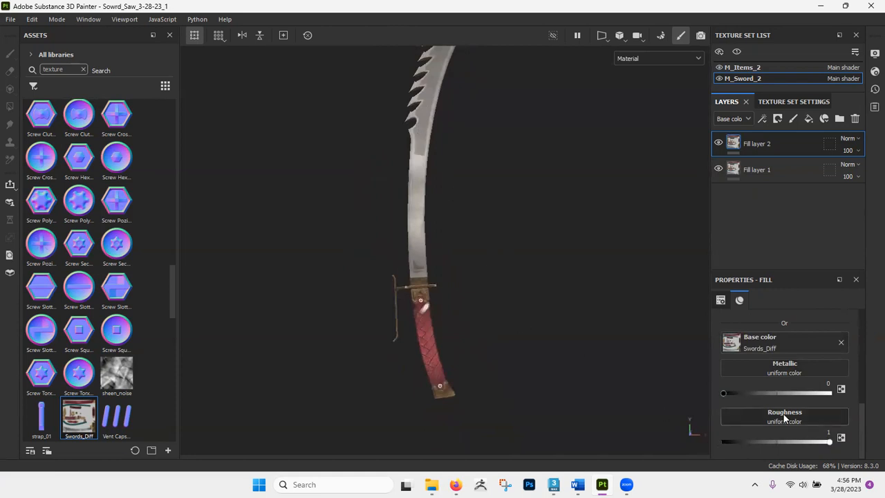
scroll(780, 438, up, 2)
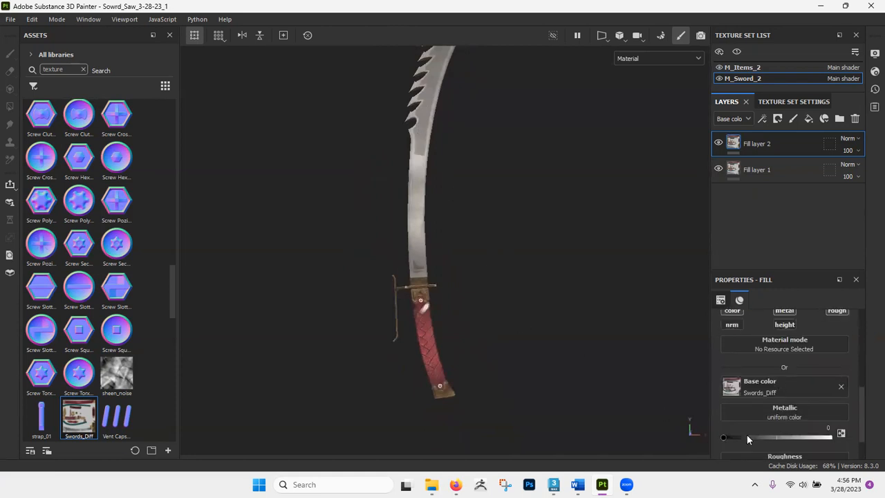
drag(725, 435, 681, 447)
Step: Add a black mask to Fill layer 2 after checking the non-metallic look on the handle
scroll(784, 379, up, 2)
alt+drag(360, 356, 397, 252)
scroll(437, 401, up, 3)
alt+middle_drag(467, 356, 486, 233)
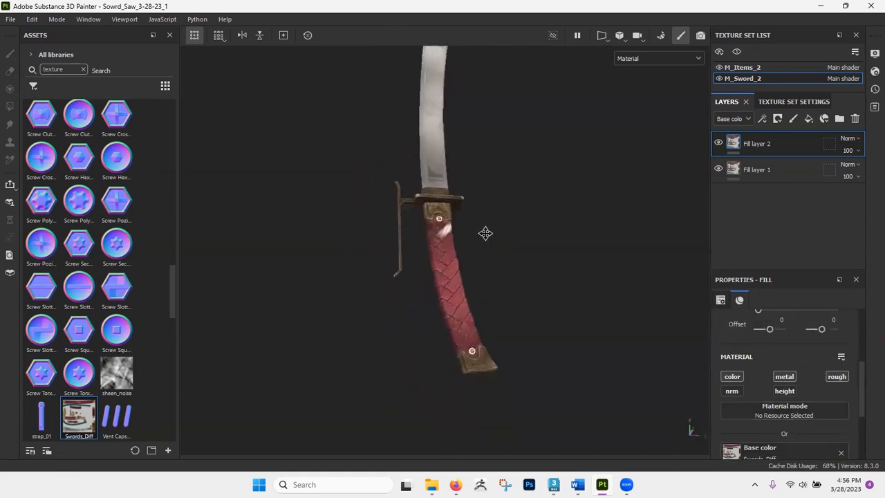
scroll(484, 319, up, 3)
alt+middle_drag(484, 319, 488, 261)
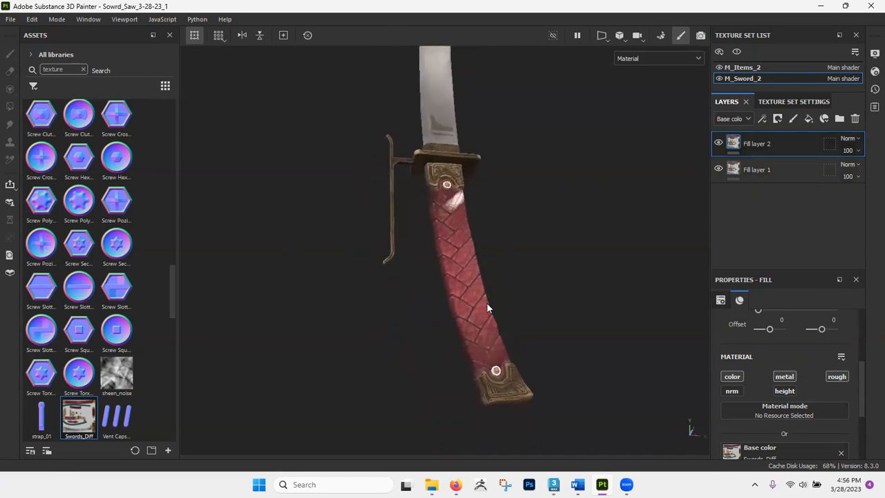
alt+drag(583, 244, 570, 229)
click(782, 119)
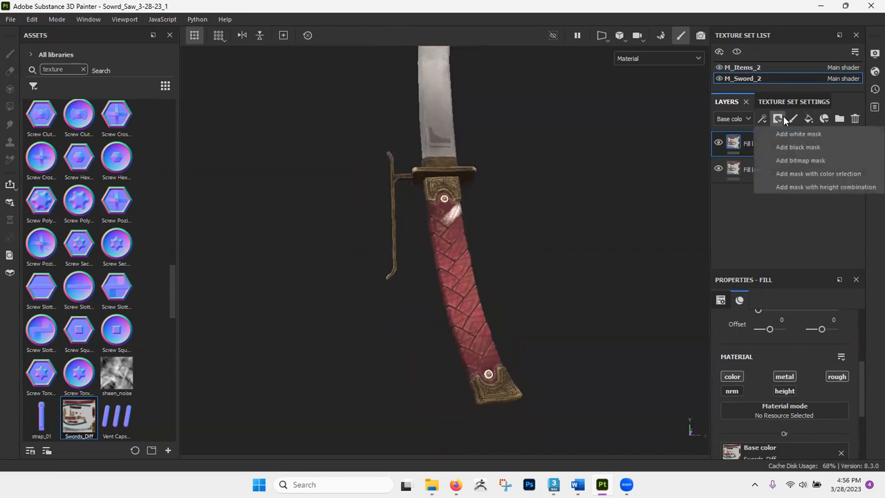
click(809, 147)
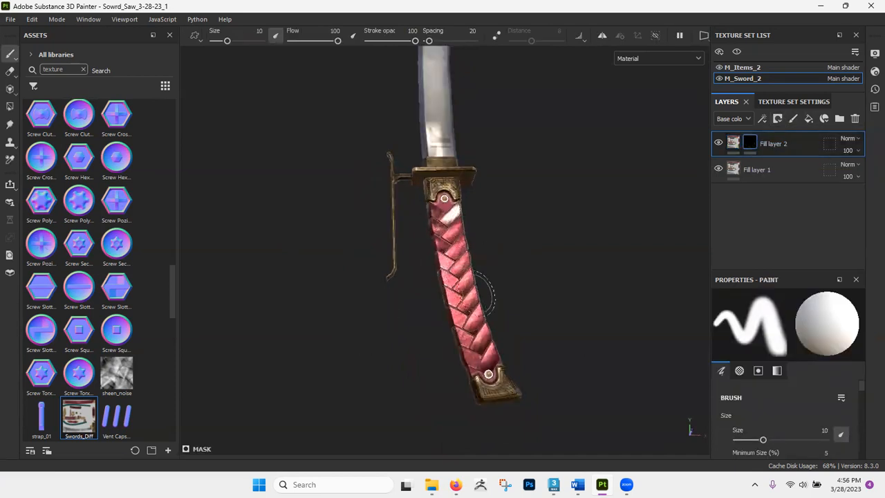
Step: Paint Fill layer 2's mask over the red braided handle wrap with a size 10 brush
mouse_move(437, 270)
mouse_down()
mouse_move(476, 272)
mouse_move(446, 235)
mouse_move(457, 219)
mouse_move(448, 207)
mouse_move(442, 222)
mouse_up()
mouse_move(498, 293)
mouse_down()
mouse_move(467, 364)
mouse_move(479, 343)
mouse_move(437, 293)
mouse_move(482, 383)
mouse_move(454, 202)
mouse_up()
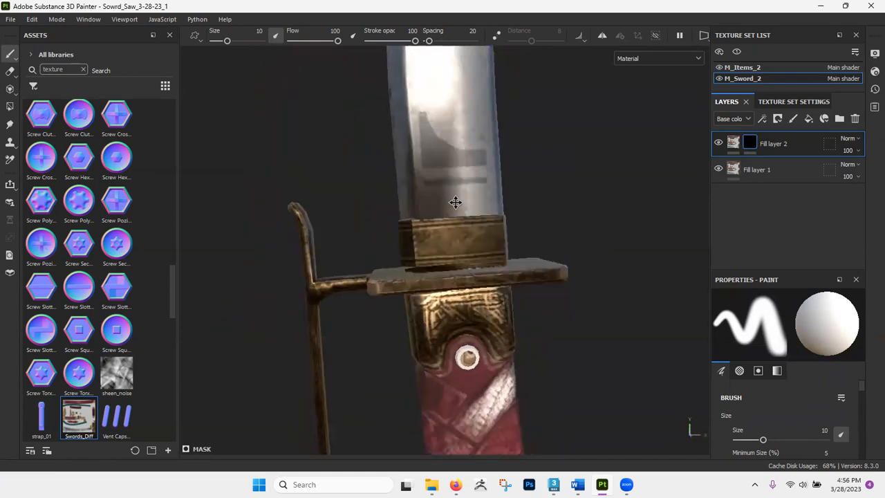
scroll(448, 277, up, 5)
mouse_move(371, 248)
alt+mouse_down()
mouse_move(685, 250)
mouse_move(470, 265)
alt+mouse_up()
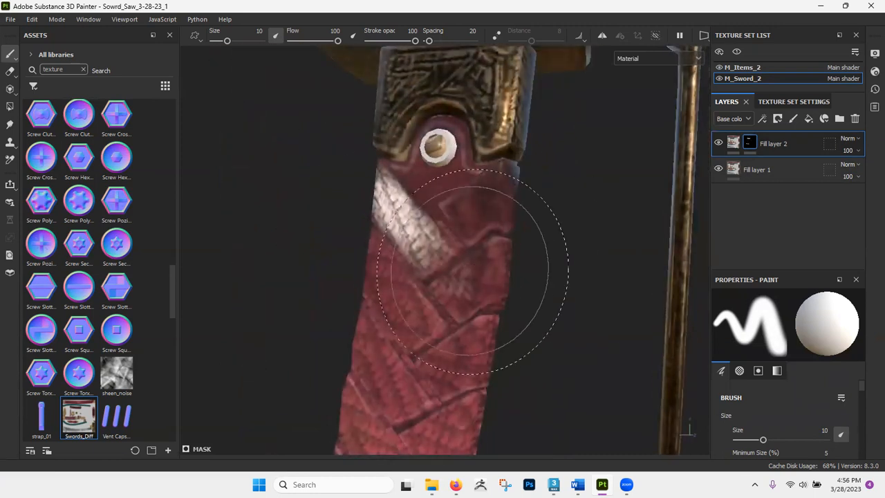
Step: Reduce the brush size to 1.67 and paint the mask black over the brass collar at the top of the handle
right_click(450, 284)
drag(503, 365, 477, 365)
alt+middle_drag(438, 149, 497, 159)
alt+right_drag(497, 159, 438, 337)
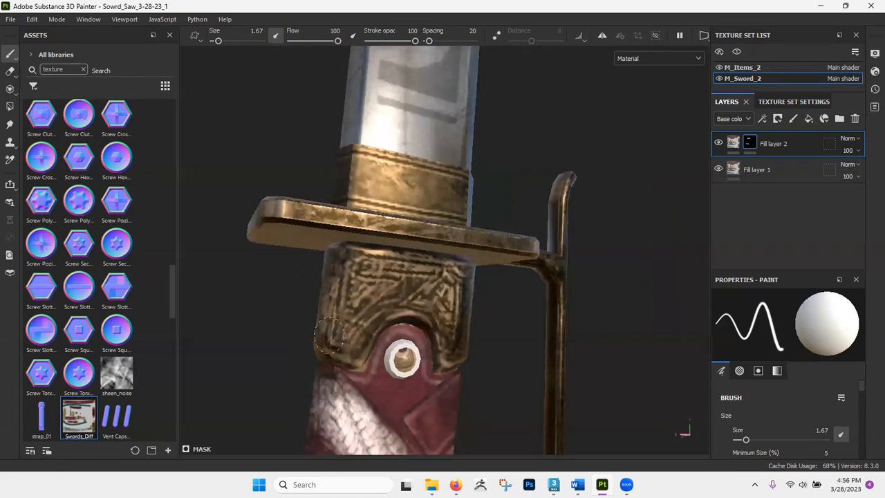
key(x)
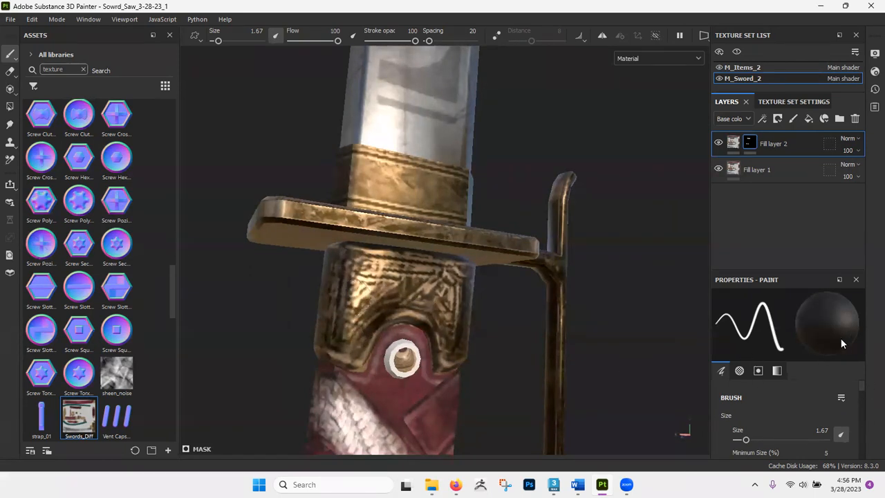
key(x)
key(x)
key(x)
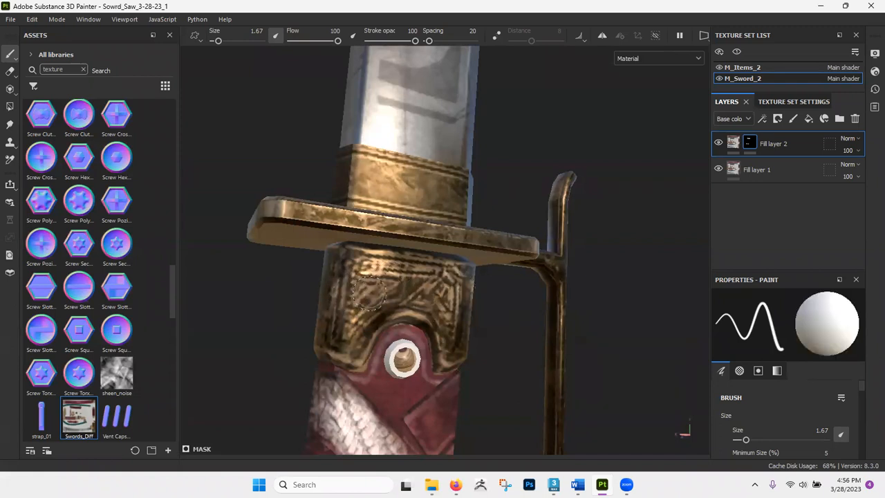
key(x)
Step: Set the mask brush's grayscale value to 1 so it paints white
mouse_move(475, 334)
alt+mouse_down()
mouse_move(480, 316)
mouse_move(476, 330)
alt+mouse_up()
scroll(788, 406, down, 2)
scroll(783, 425, down, 1)
drag(781, 270, 781, 195)
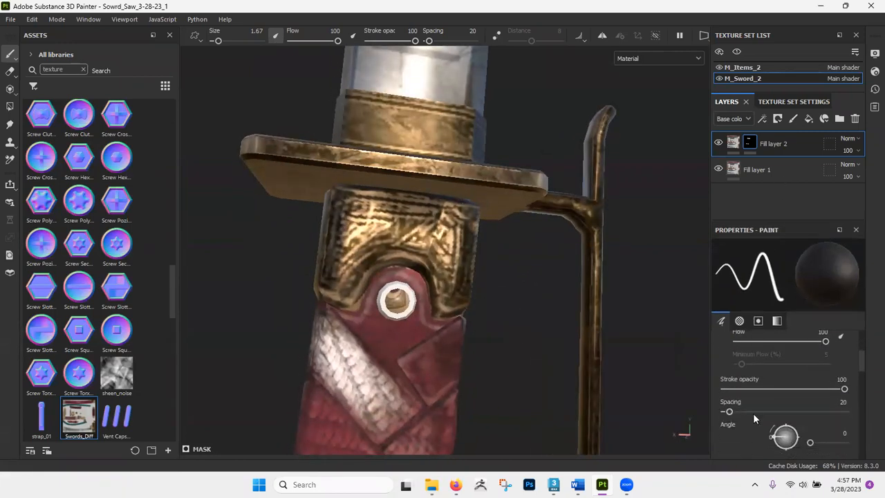
scroll(750, 408, up, 1)
scroll(744, 410, down, 10)
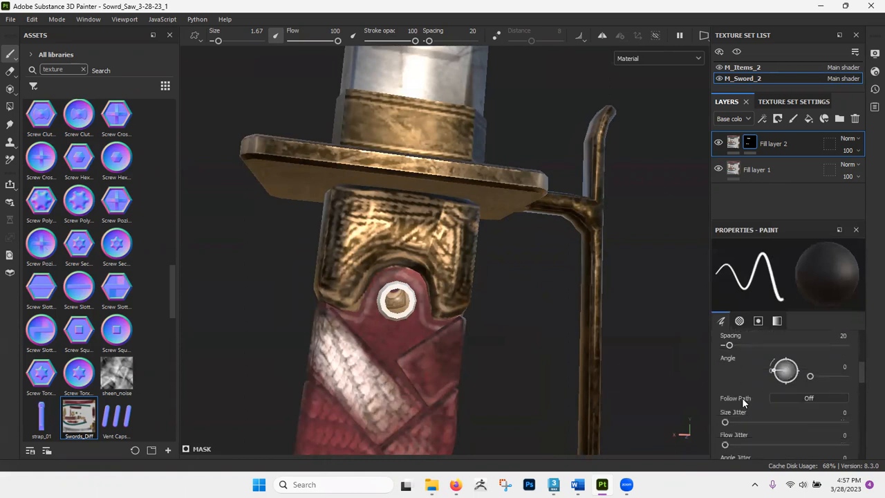
scroll(756, 379, down, 8)
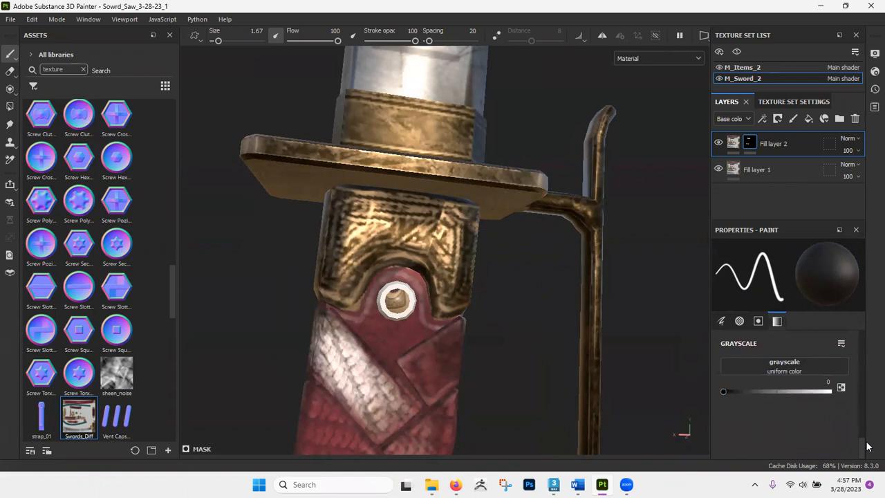
drag(722, 389, 830, 391)
key(x)
key(x)
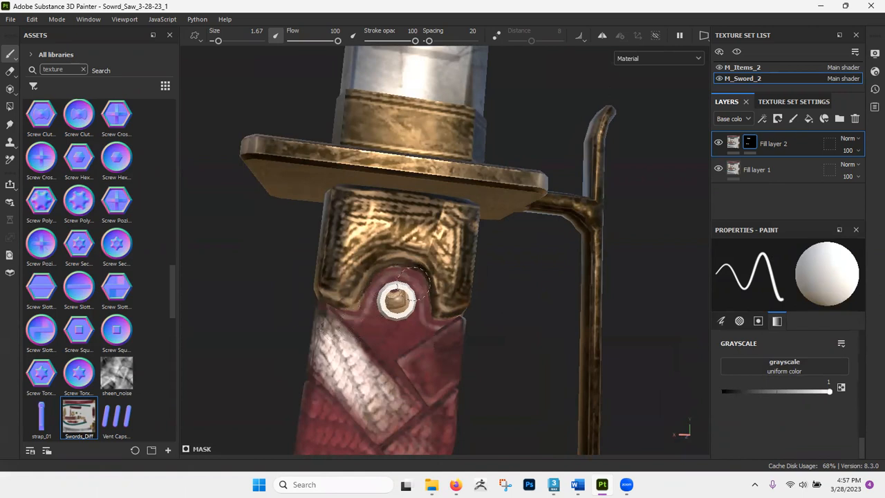
Step: Inspect the mask edges around the guard, brass collar and upper rivet
alt+drag(275, 381, 352, 365)
shift+right_drag(352, 364, 314, 124)
alt+middle_drag(315, 125, 556, 29)
alt+drag(587, 349, 554, 339)
alt+right_drag(523, 184, 486, 228)
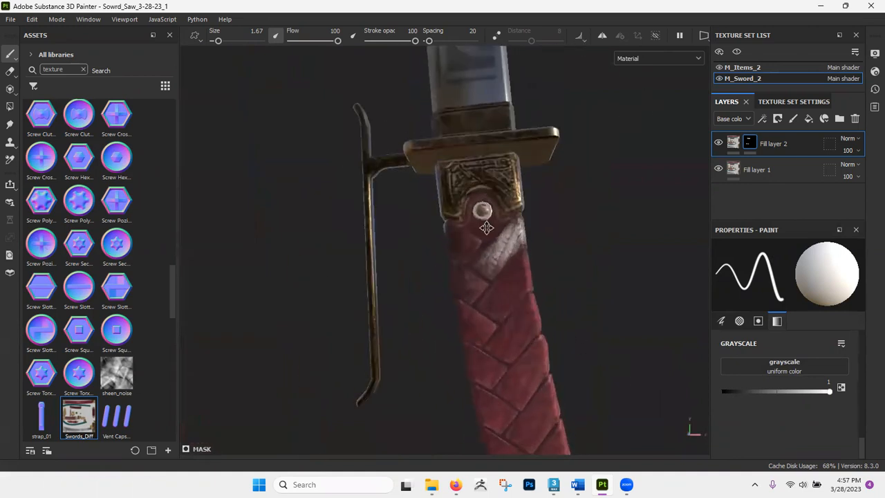
alt+middle_drag(486, 228, 472, 273)
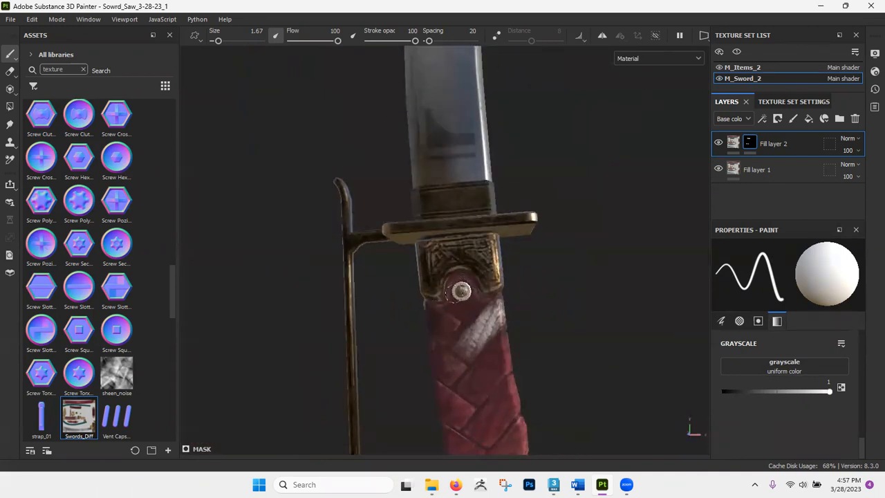
alt+drag(464, 299, 487, 297)
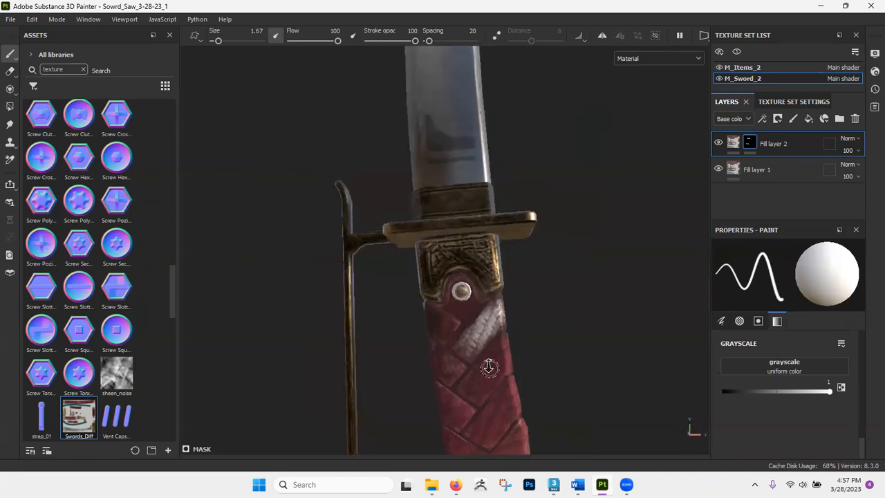
Step: Inspect the masked handle wrap and the pommel with its rivet from both sides of the sword
alt+right_drag(490, 368, 447, 101)
shift+right_drag(548, 325, 516, 325)
alt+middle_drag(523, 345, 450, 192)
scroll(427, 229, up, 3)
alt+right_drag(427, 229, 444, 476)
alt+middle_drag(466, 369, 444, 135)
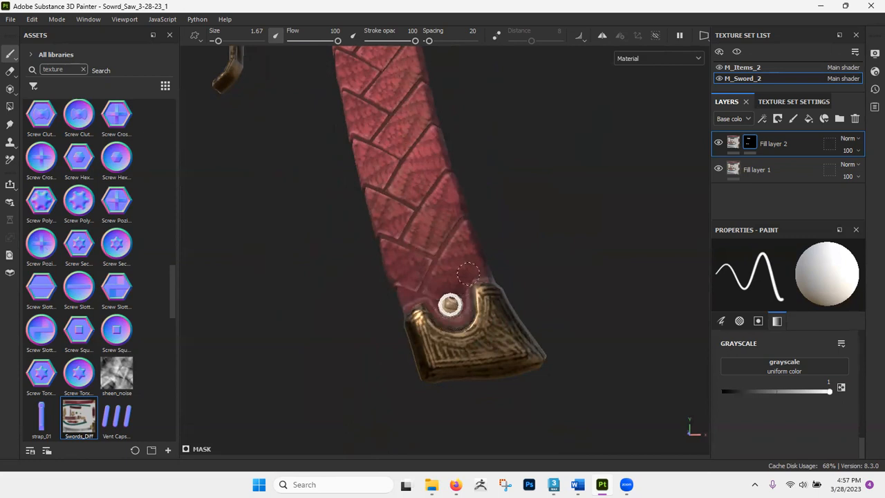
alt+drag(613, 288, 332, 292)
shift+right_drag(332, 292, 380, 292)
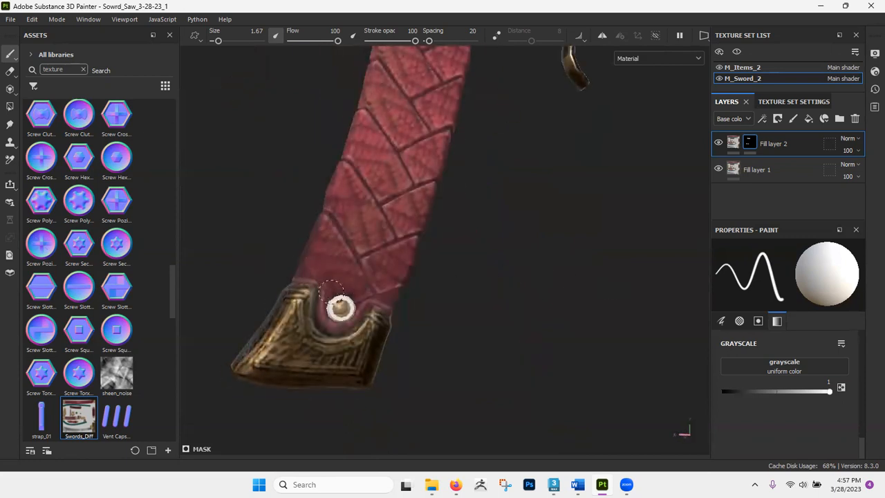
alt+drag(393, 293, 368, 281)
scroll(398, 276, down, 3)
alt+middle_drag(453, 215, 435, 382)
alt+drag(436, 382, 516, 298)
alt+middle_drag(495, 326, 510, 296)
alt+drag(368, 296, 490, 272)
alt+right_drag(490, 272, 509, 429)
alt+right_drag(512, 186, 526, 201)
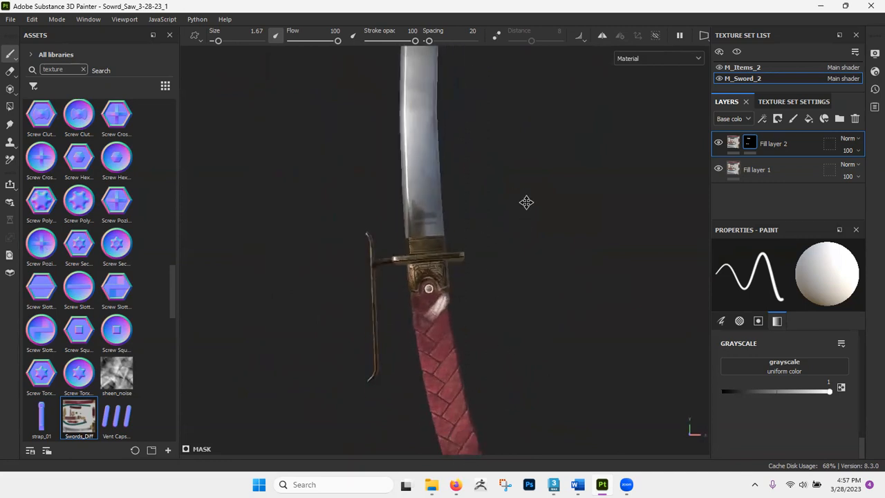
Step: Add a third fill layer to M_Sword_2 and set its Base color to a dark golden brown
click(808, 119)
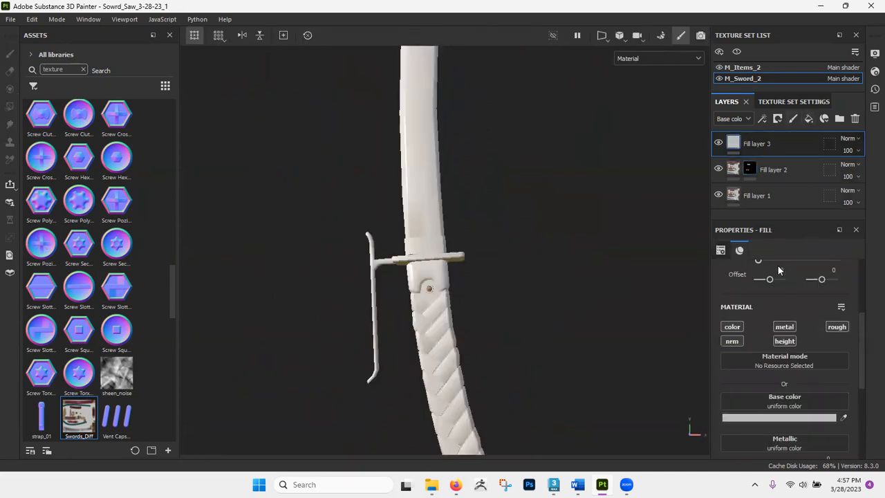
scroll(763, 344, down, 2)
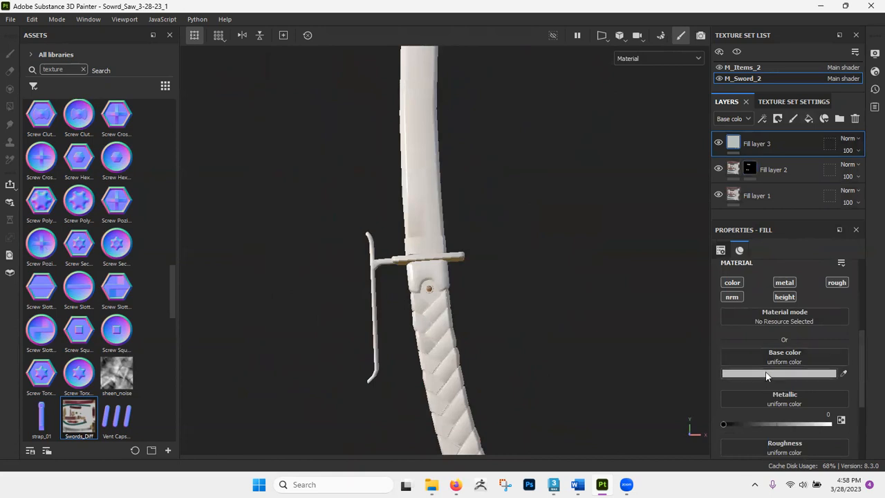
click(766, 374)
drag(749, 394, 751, 402)
drag(681, 380, 673, 375)
click(755, 257)
Step: Set Fill layer 3's Metallic to 1 and its Roughness to 0.1106
scroll(763, 366, down, 1)
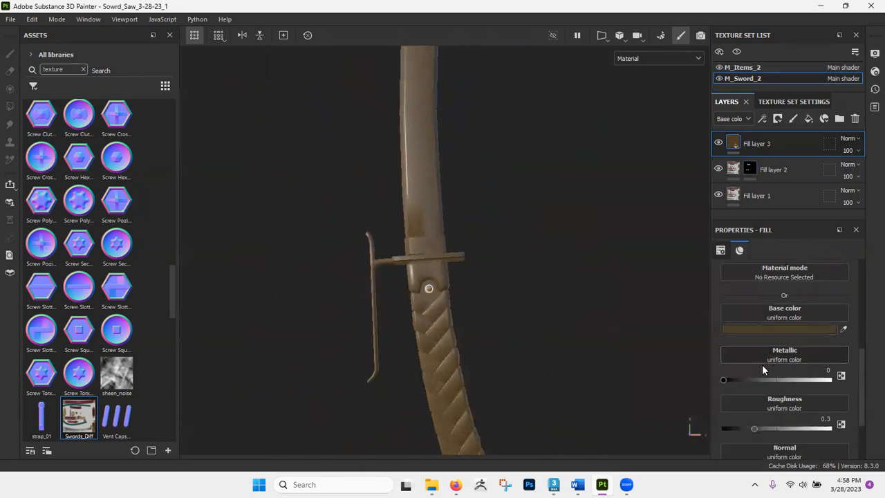
drag(734, 380, 853, 392)
drag(754, 423, 733, 428)
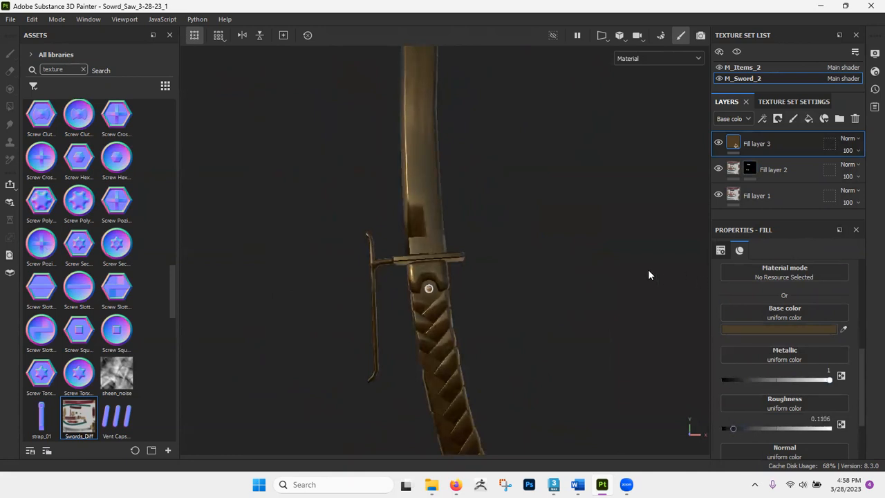
Step: Switch to the M_Items_2 texture set with the upper handle rivet in close view
click(743, 69)
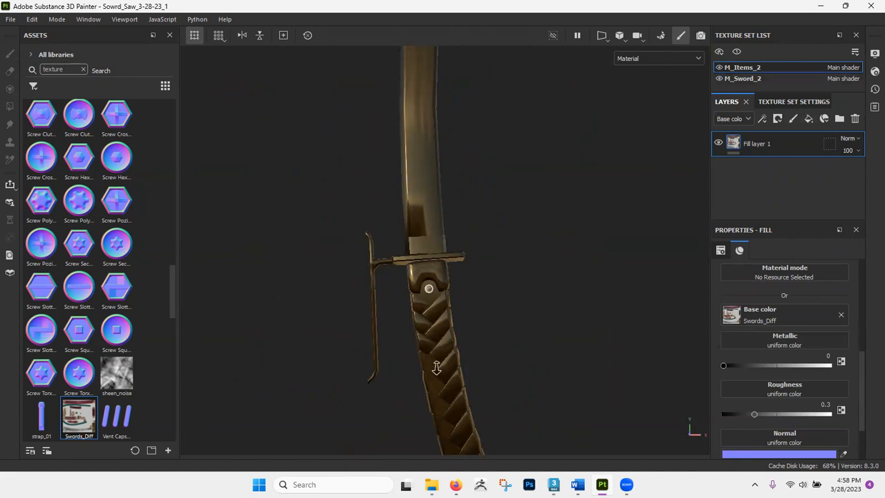
scroll(419, 406, up, 3)
scroll(445, 297, up, 3)
alt+middle_drag(437, 320, 487, 283)
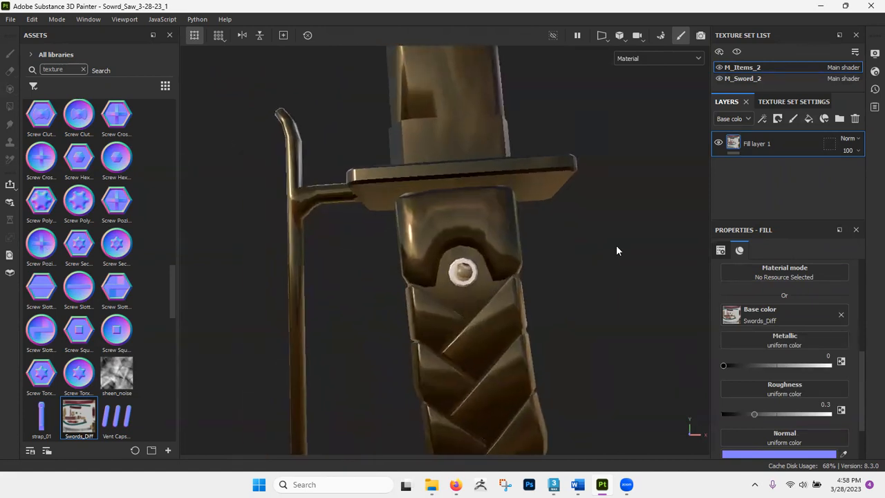
Step: Copy Fill layer 3 from the M_Sword_2 texture set and paste it above Fill layer 1 in M_Items_2
click(737, 77)
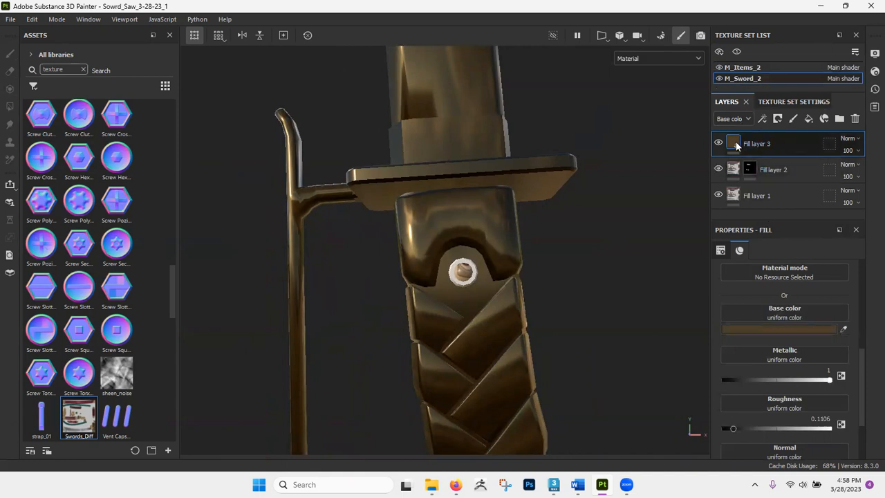
right_click(792, 144)
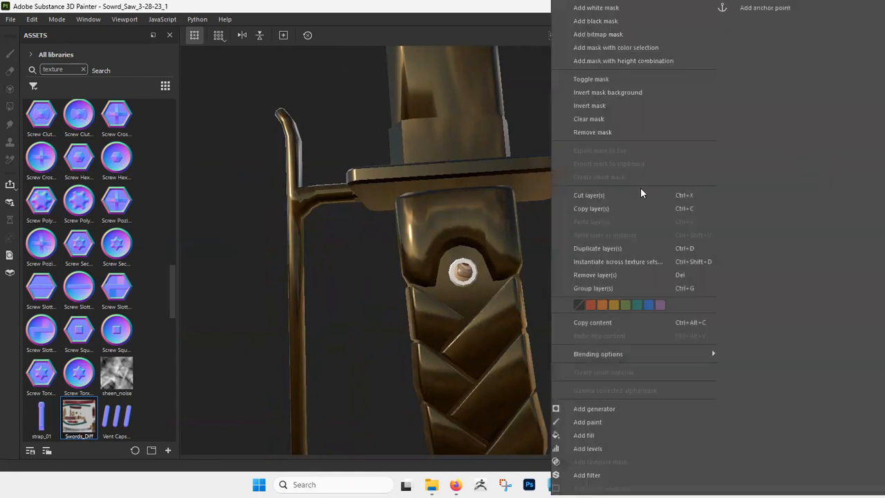
click(588, 209)
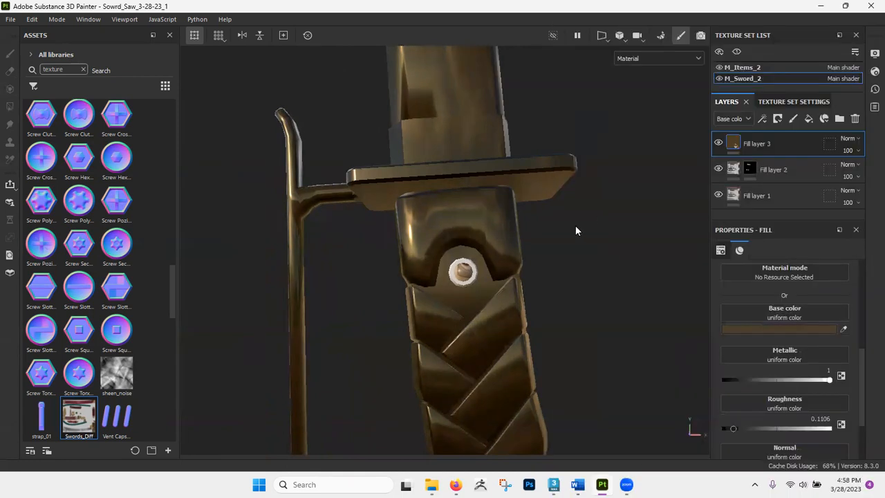
click(749, 67)
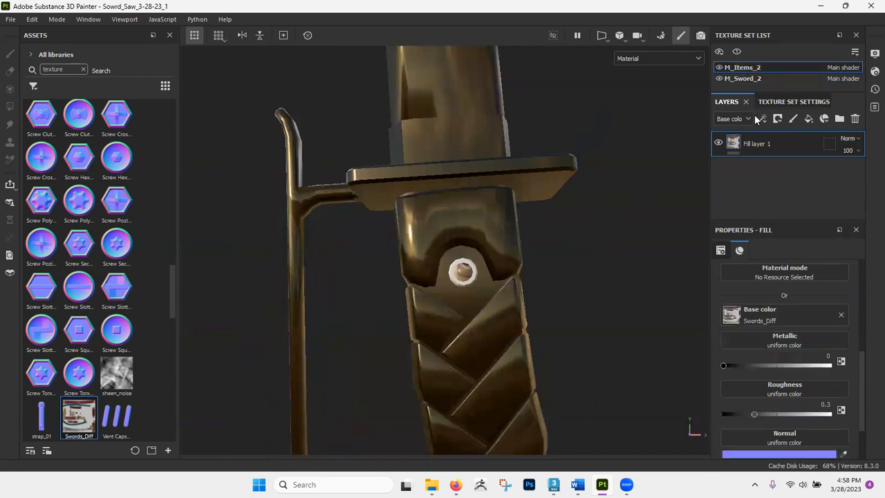
right_click(794, 141)
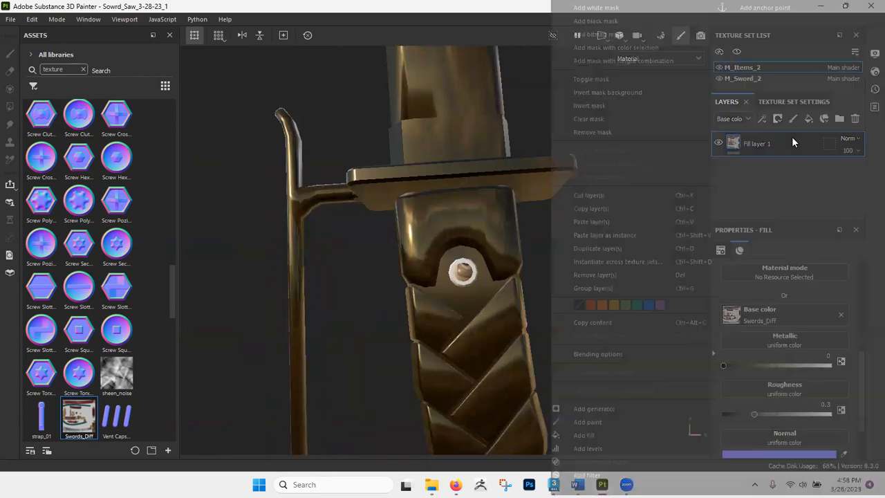
click(622, 221)
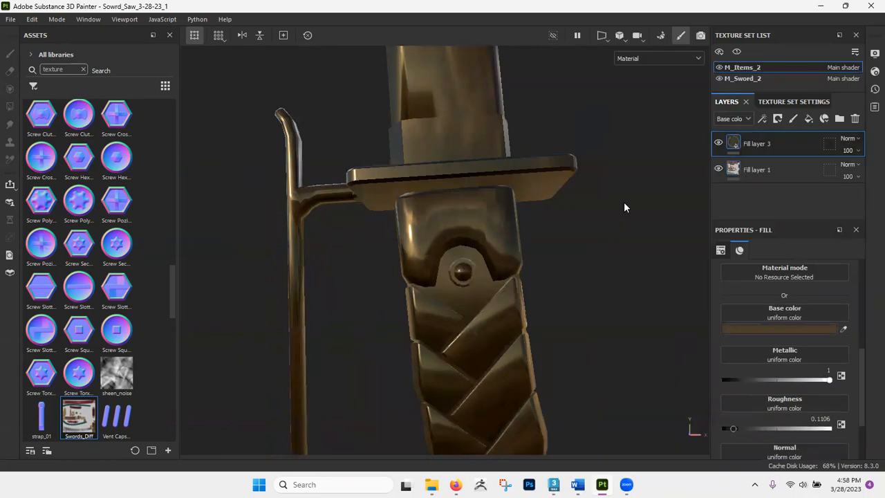
alt+drag(430, 287, 459, 274)
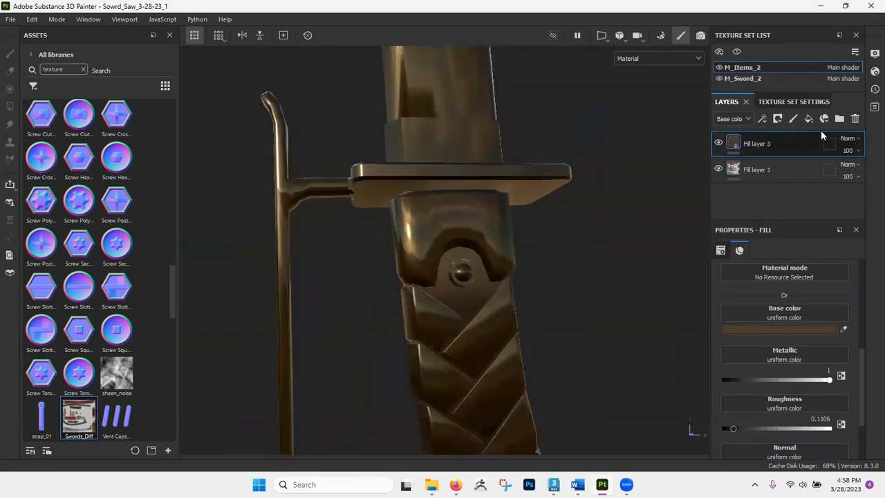
Step: Hide Fill layer 3 in M_Sword_2 to show the original sword texture on the handle and blade
click(751, 76)
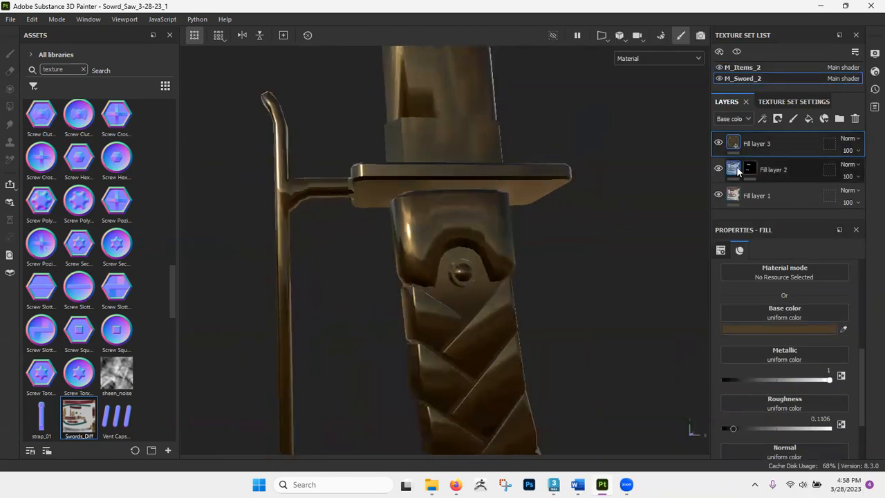
click(717, 143)
alt+right_drag(495, 387, 464, 328)
alt+right_drag(461, 291, 474, 398)
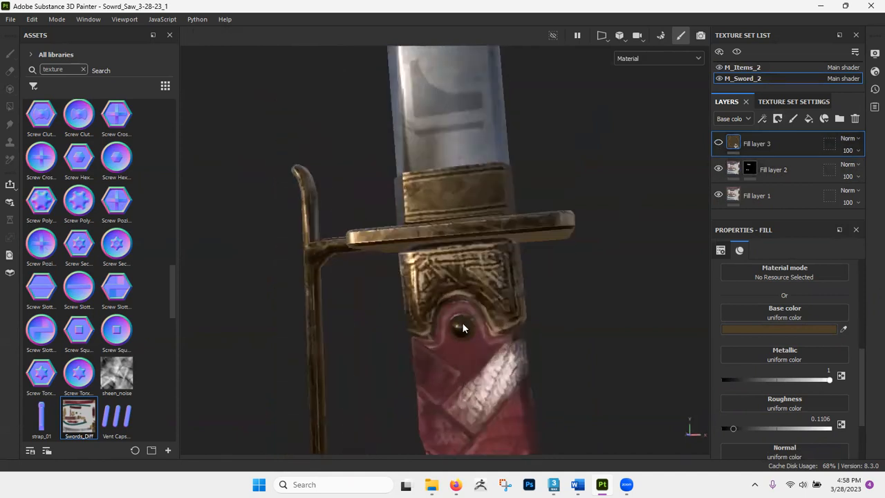
alt+drag(466, 327, 433, 330)
alt+right_drag(444, 344, 415, 59)
alt+middle_drag(518, 270, 526, 332)
alt+right_drag(526, 332, 536, 415)
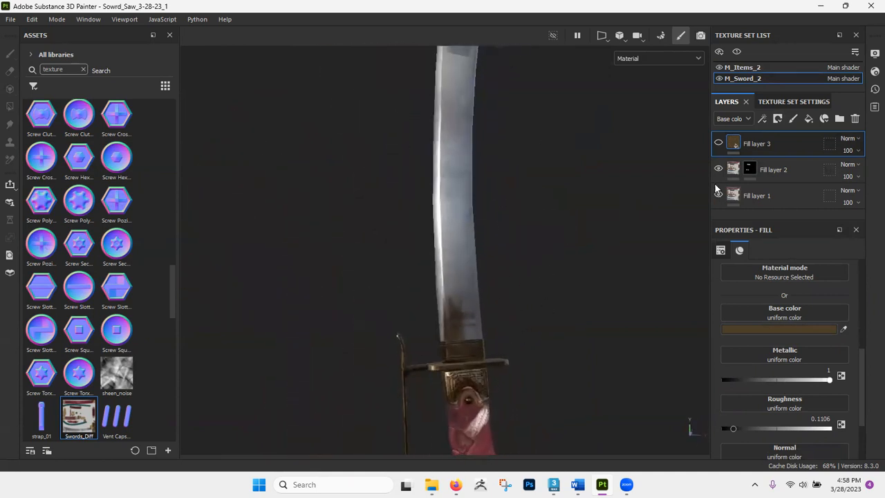
Step: Add a new fill layer above Fill layer 3 in M_Sword_2 and set its Height to -0.5779
click(809, 119)
alt+right_drag(472, 346, 443, 350)
alt+middle_drag(459, 263, 438, 234)
alt+drag(462, 277, 469, 282)
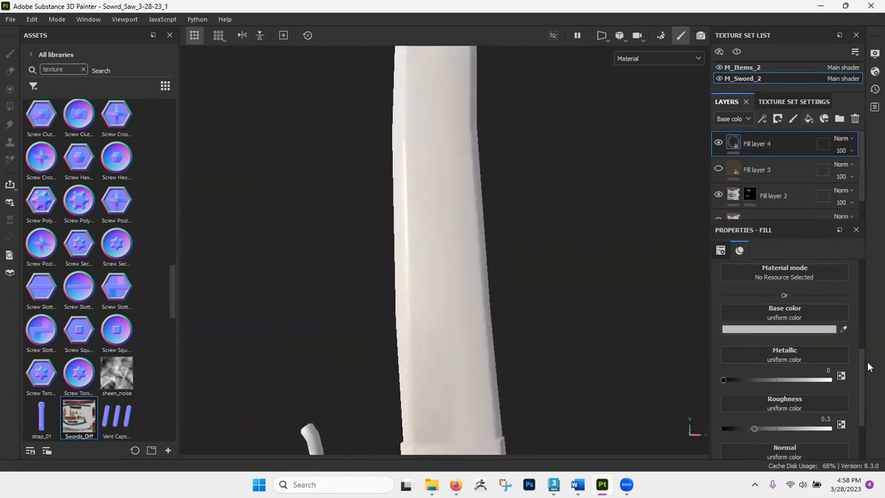
scroll(770, 377, down, 2)
scroll(770, 380, down, 1)
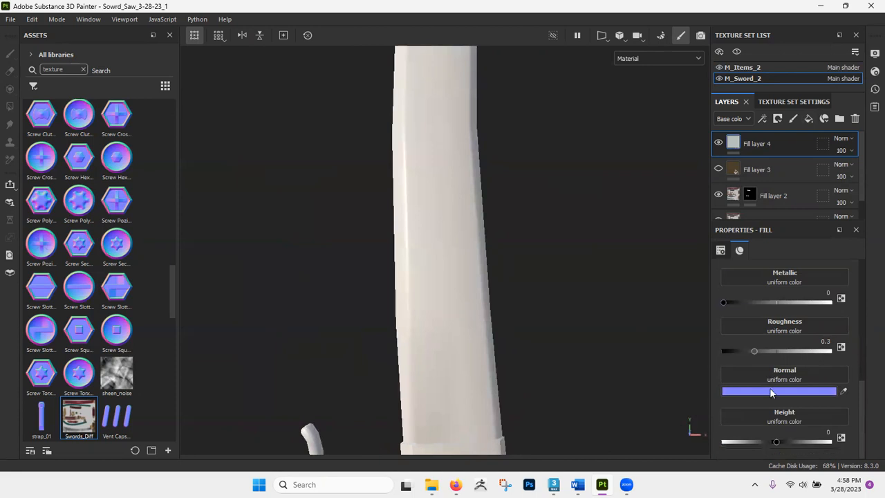
drag(777, 442, 741, 442)
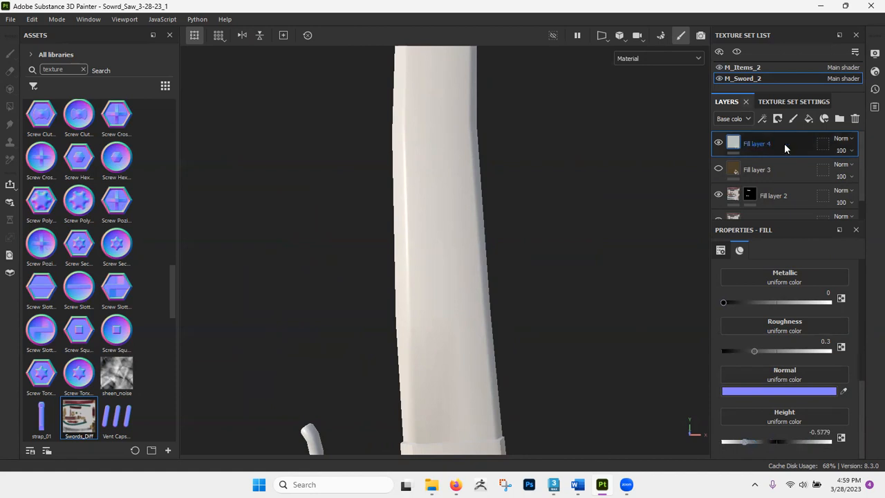
Step: Add a black mask to Fill layer 4 and paint a straight lengthwise groove on the lower blade in it
click(777, 118)
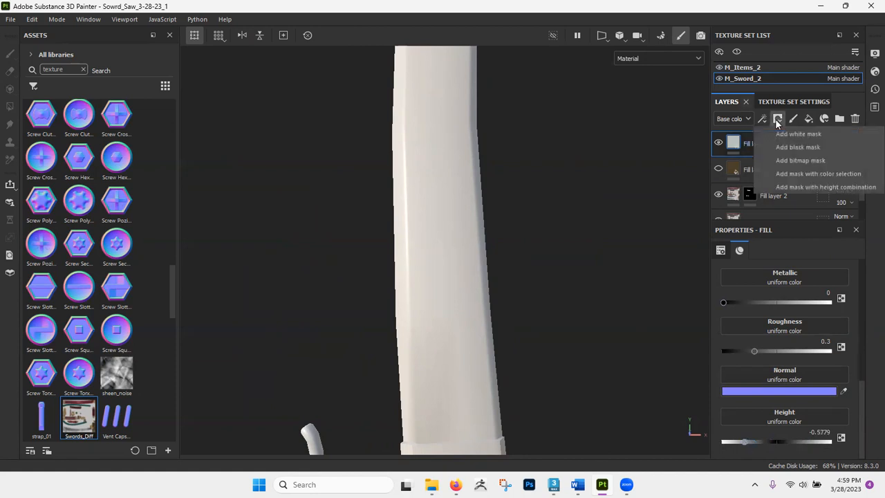
click(801, 147)
drag(435, 322, 435, 164)
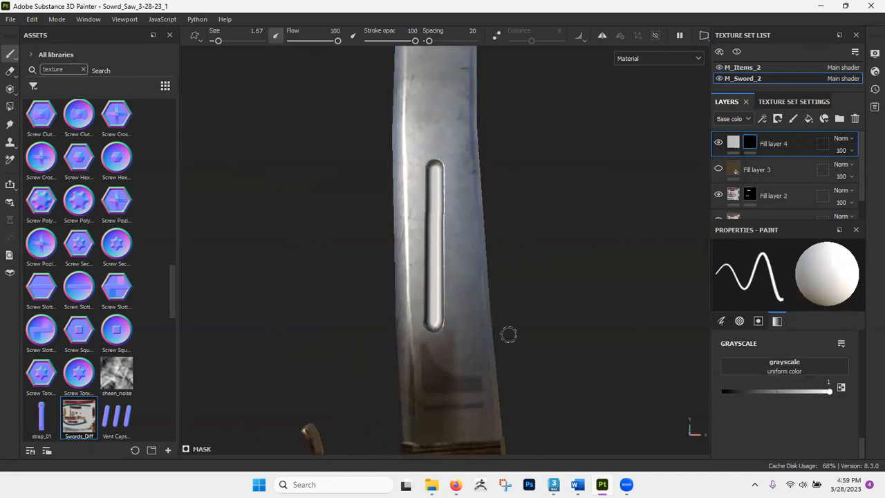
key(x)
click(435, 238)
key(ctrl+z)
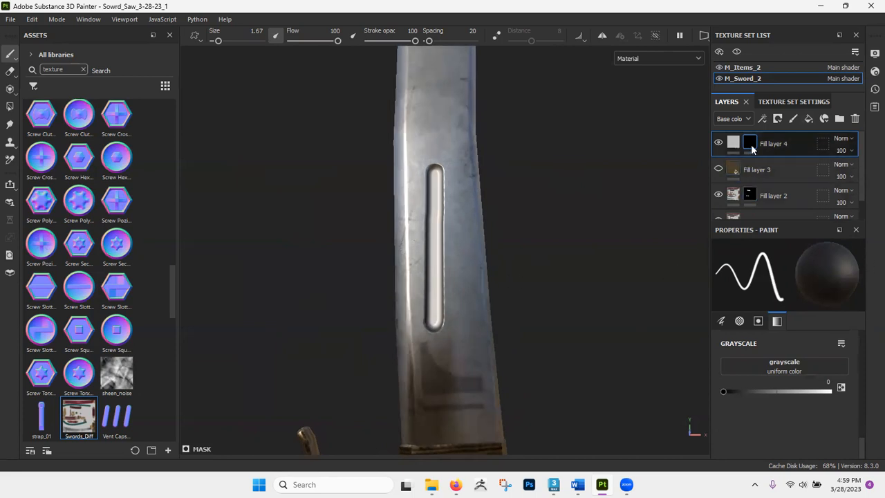
Step: Set Fill layer 4's Height to -0.1759 and inspect the blade groove from several angles
click(733, 142)
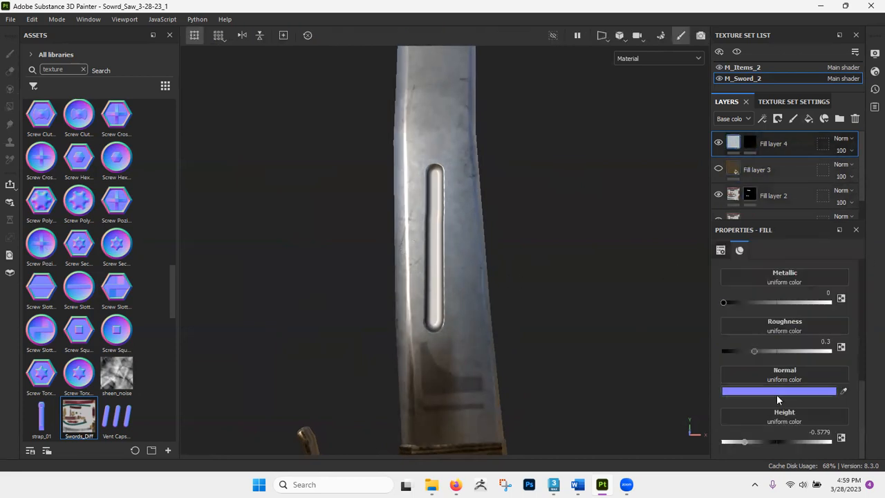
mouse_move(742, 441)
mouse_down()
mouse_move(799, 438)
mouse_move(734, 441)
mouse_up()
alt+drag(422, 266, 320, 269)
drag(736, 443, 766, 440)
alt+drag(453, 353, 421, 346)
mouse_move(546, 327)
alt+mouse_down()
mouse_move(510, 298)
mouse_move(552, 341)
alt+mouse_up()
alt+right_drag(543, 405, 506, 242)
alt+drag(505, 243, 506, 300)
scroll(467, 285, up, 4)
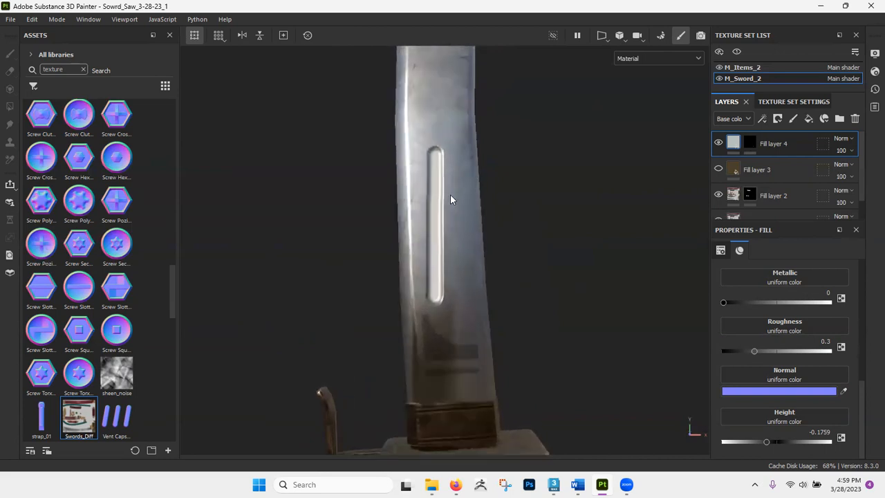
Step: Set Fill layer 4's Height to 0 and examine the flat stroke on the blade
alt+right_drag(450, 199, 455, 302)
alt+middle_drag(440, 212, 453, 233)
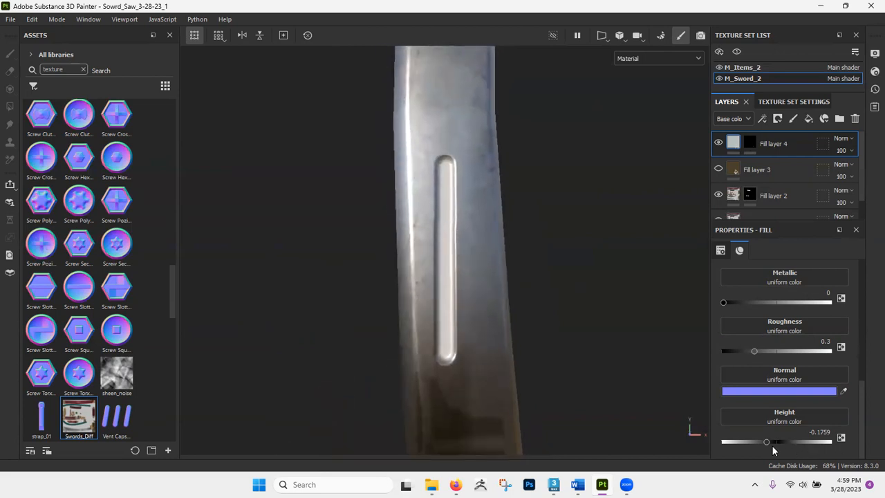
drag(773, 442, 819, 433)
text(0)
key(Return)
alt+drag(457, 341, 444, 187)
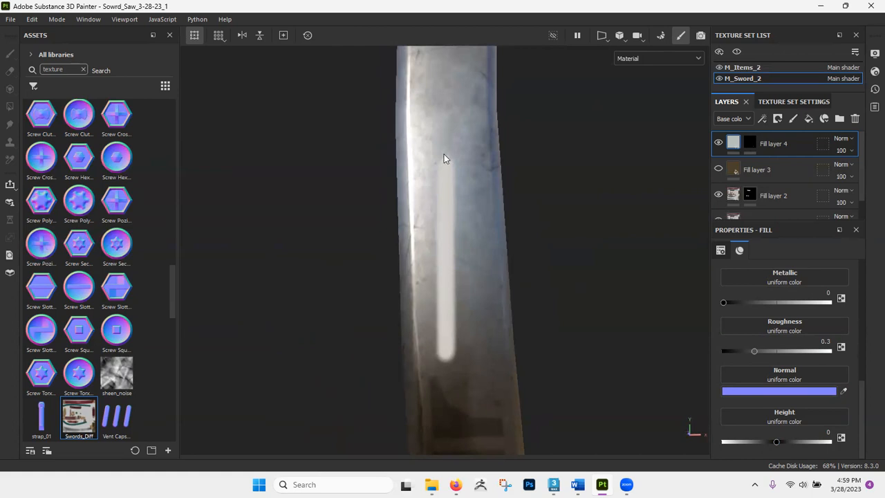
alt+drag(456, 301, 452, 188)
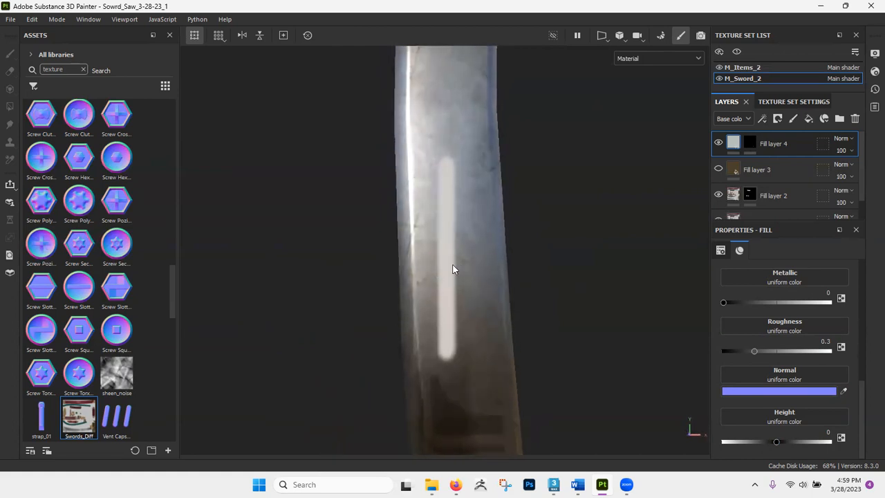
alt+drag(451, 243, 442, 196)
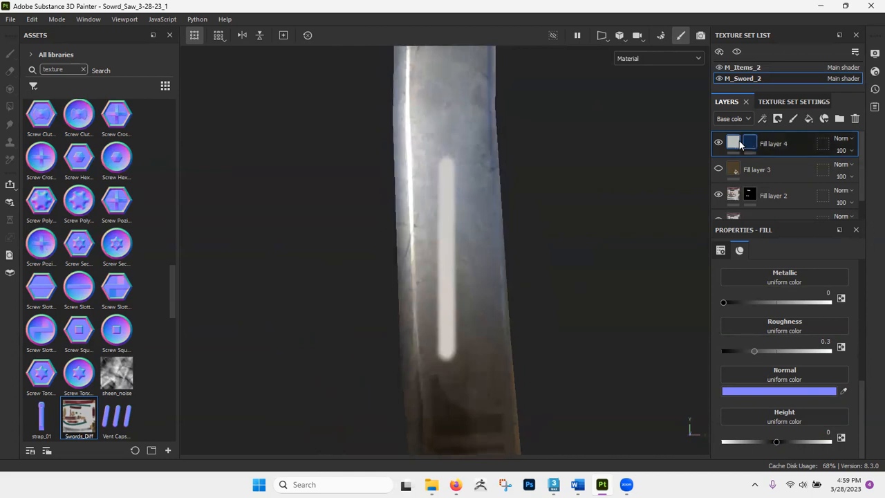
Step: Add a fifth fill layer with the Base color D1CDC7 sampled from the blade, and give it a black mask
click(806, 119)
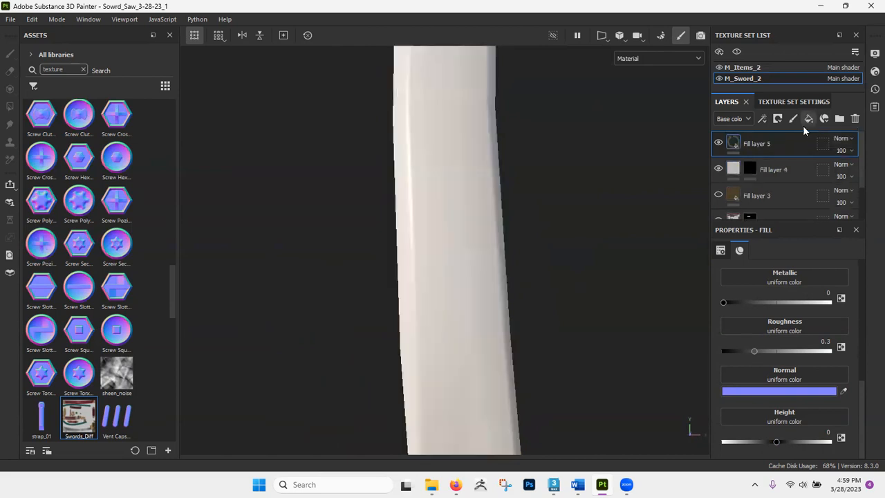
scroll(750, 379, up, 4)
click(773, 341)
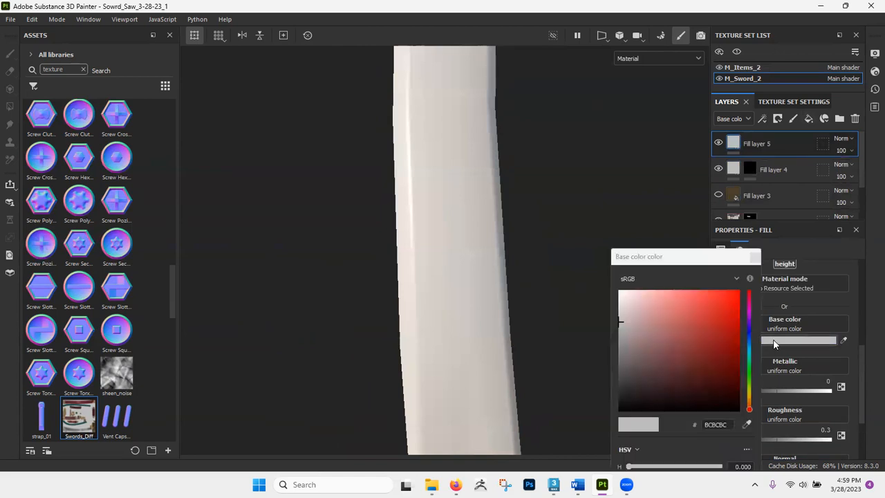
click(844, 340)
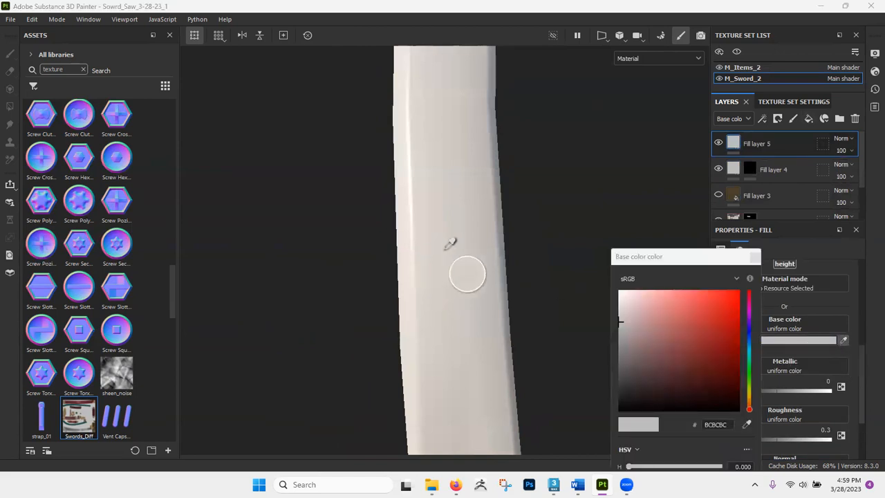
click(453, 248)
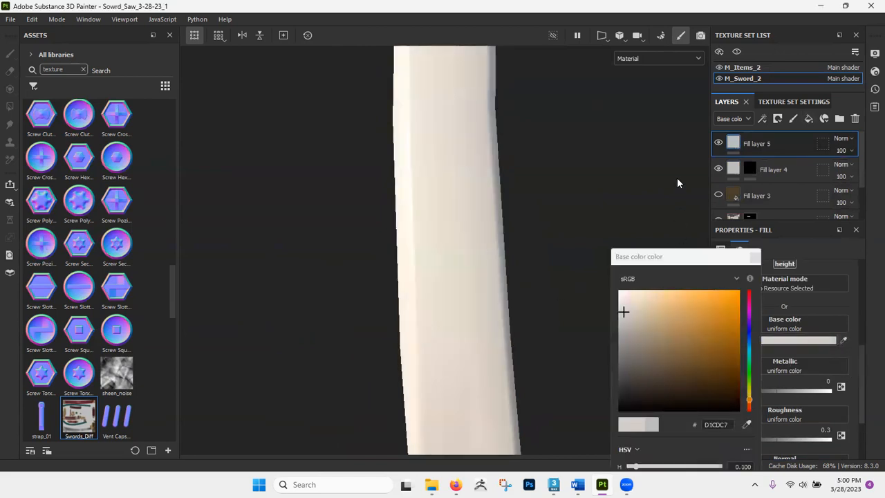
click(778, 119)
click(795, 148)
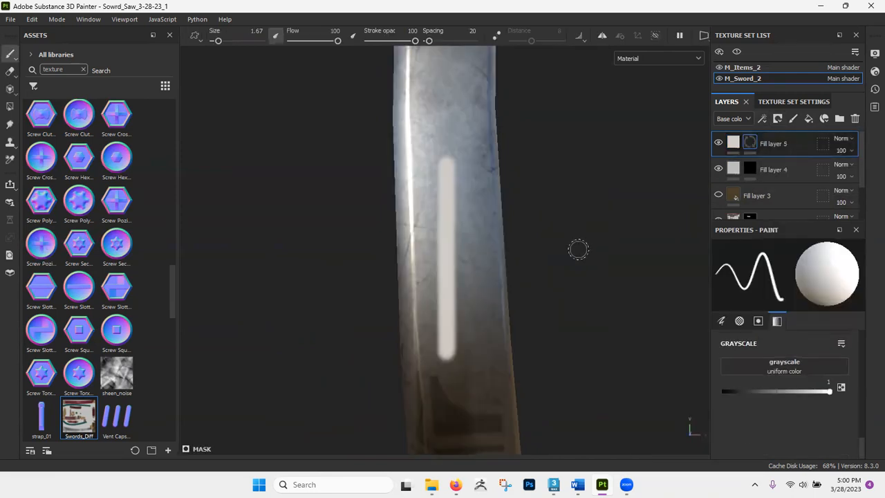
Step: Sample a gray from the steel beside the light stroke as Fill layer 5's Base color and rotate the environment lighting
click(733, 143)
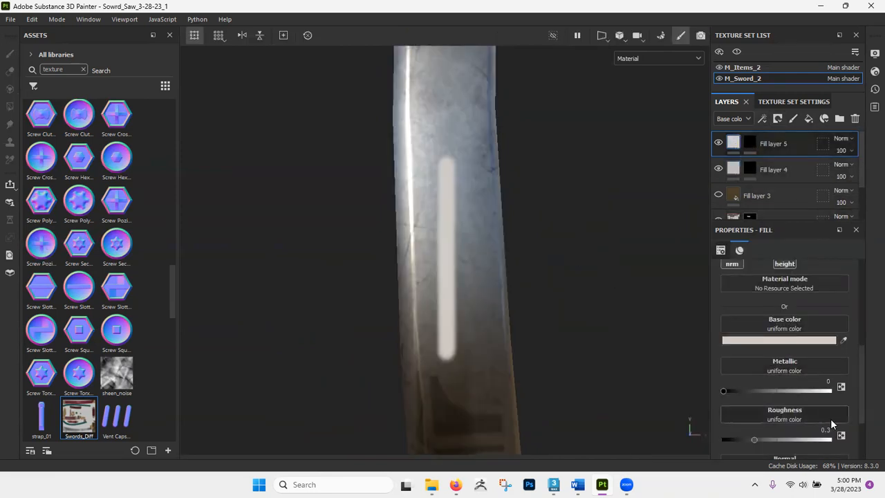
click(844, 340)
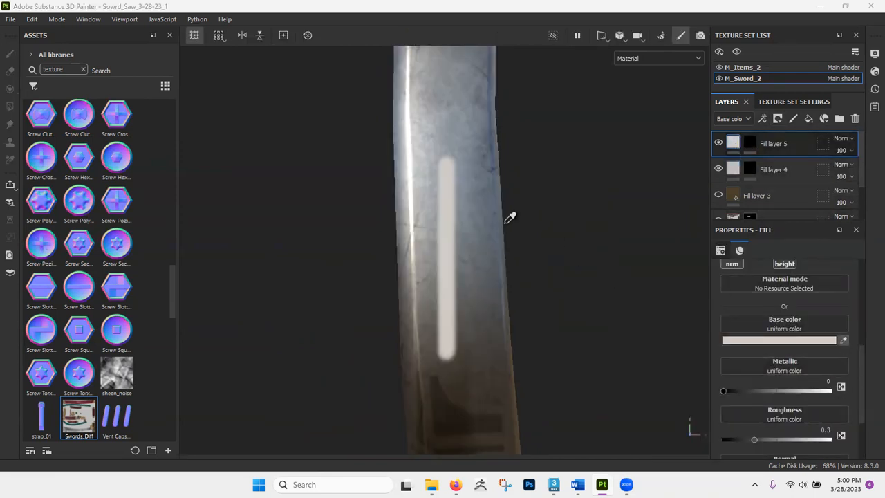
click(463, 200)
shift+right_drag(493, 284, 493, 283)
Step: Paint in Fill layer 5's mask over the upper part of the light stroke on the blade
click(750, 142)
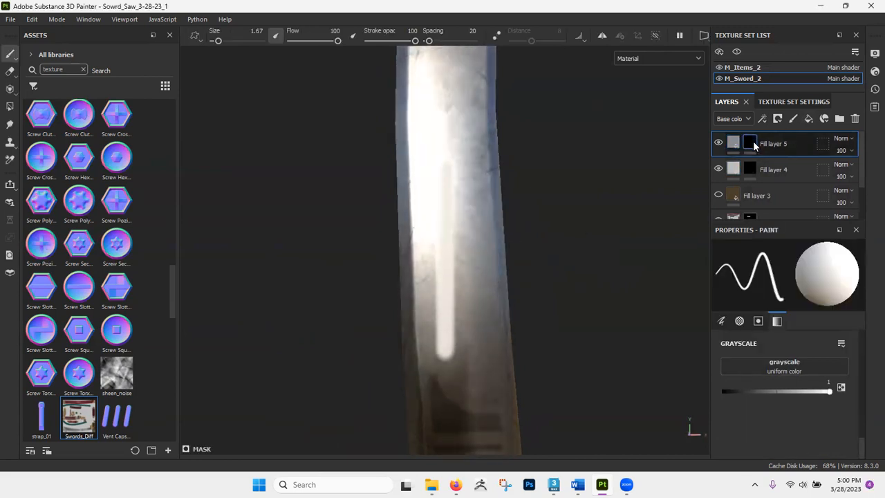
mouse_move(451, 253)
mouse_down()
mouse_move(431, 252)
mouse_move(443, 168)
mouse_up()
alt+drag(462, 279, 446, 320)
Step: Set Fill layer 5's Metallic to 1 and its Roughness to 0.3266, checking the reflections on the blade
click(733, 141)
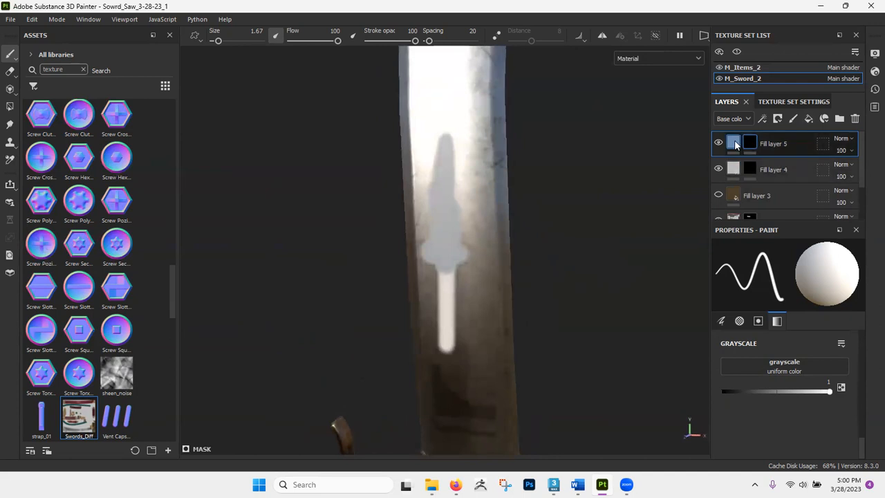
scroll(810, 372, down, 3)
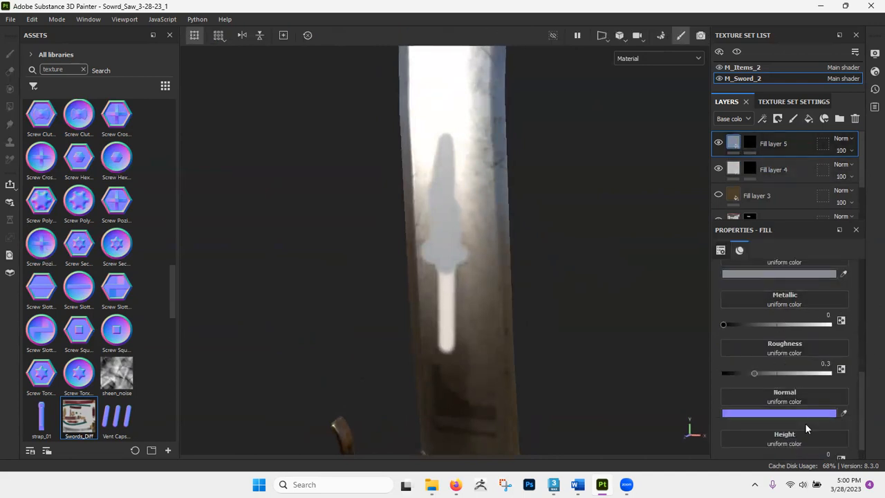
scroll(808, 401, up, 4)
scroll(778, 405, down, 3)
drag(735, 324, 869, 328)
alt+drag(500, 299, 617, 314)
drag(747, 374, 749, 373)
alt+drag(608, 339, 587, 324)
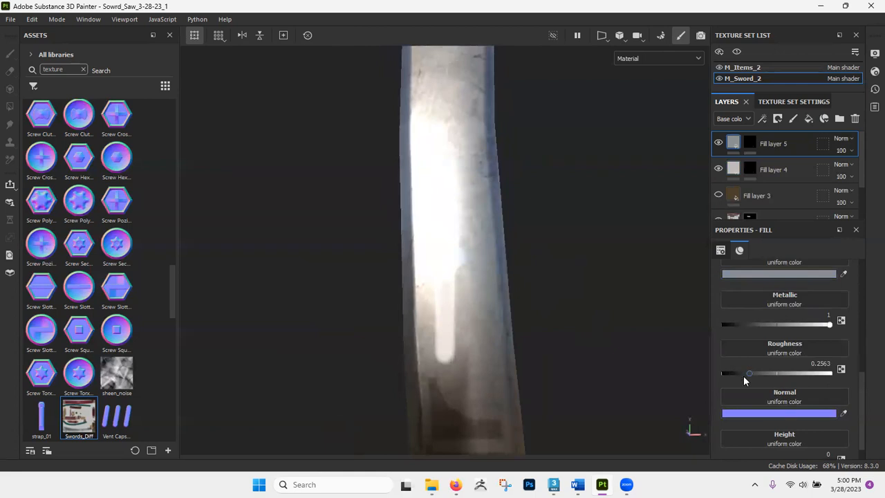
mouse_move(741, 374)
mouse_down()
mouse_move(722, 373)
mouse_move(758, 374)
mouse_up()
alt+drag(423, 259, 470, 270)
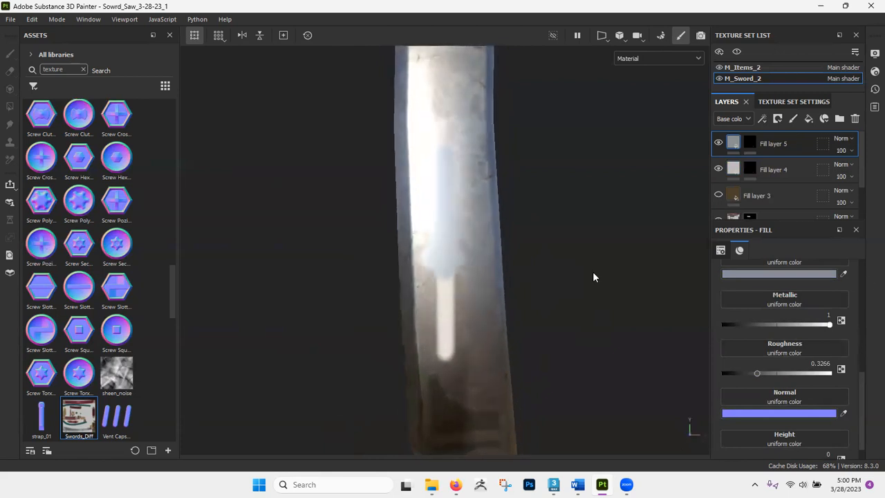
Step: Desaturate Fill layer 5's Base color to a more neutral gray and compare the patch with the surrounding steel under different blade angles
click(784, 274)
mouse_move(635, 345)
mouse_down()
mouse_move(640, 332)
mouse_move(628, 332)
mouse_move(627, 345)
mouse_up()
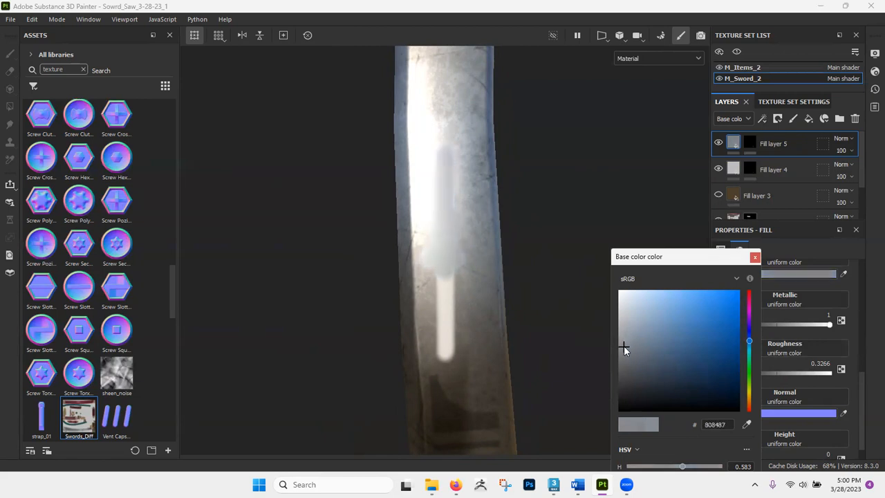
alt+drag(543, 306, 468, 330)
alt+right_drag(434, 234, 447, 431)
alt+drag(447, 431, 466, 199)
alt+right_drag(466, 200, 450, 358)
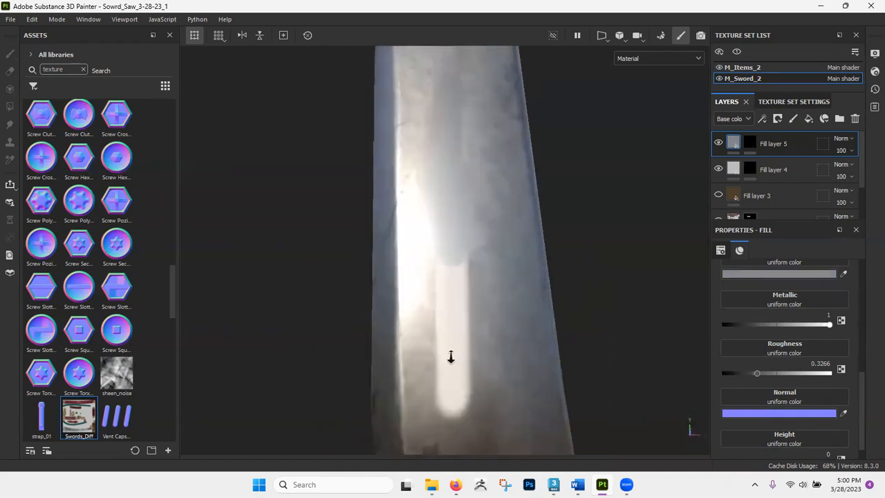
alt+drag(467, 274, 567, 254)
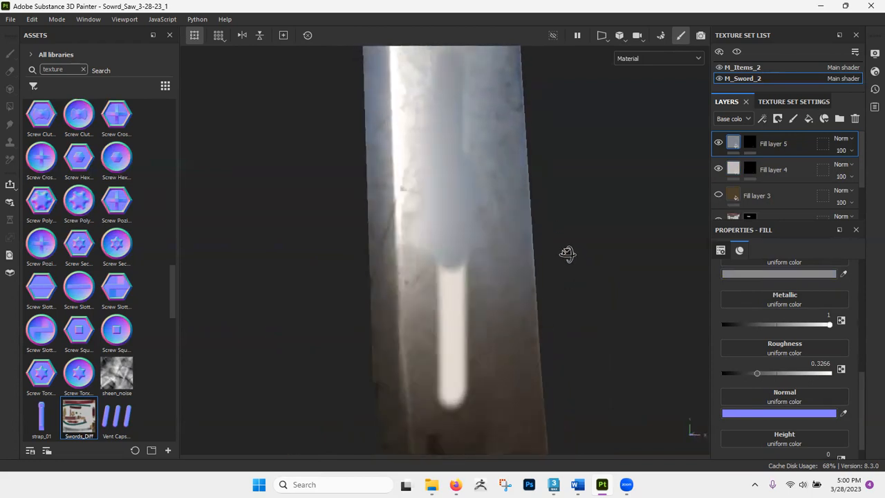
Step: Add a paint layer above Fill layer 5, set its brush size to 1.17, and undo the white test stroke
click(794, 120)
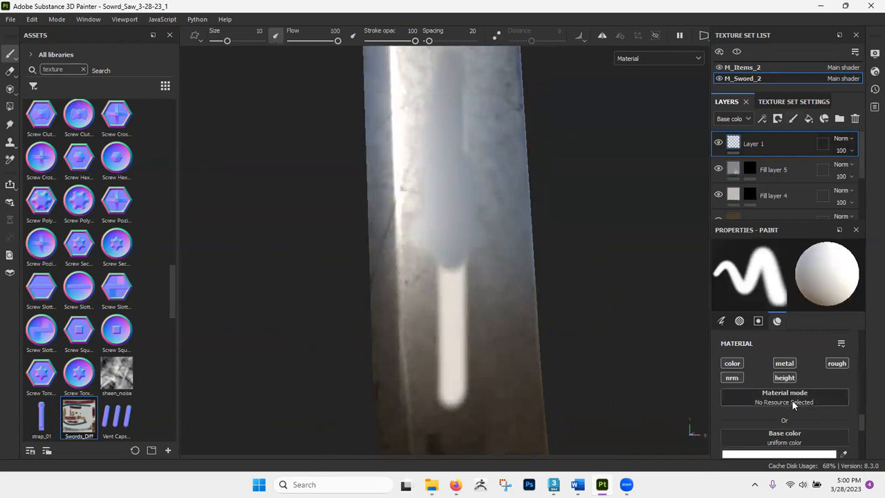
right_click(436, 262)
drag(474, 334, 440, 332)
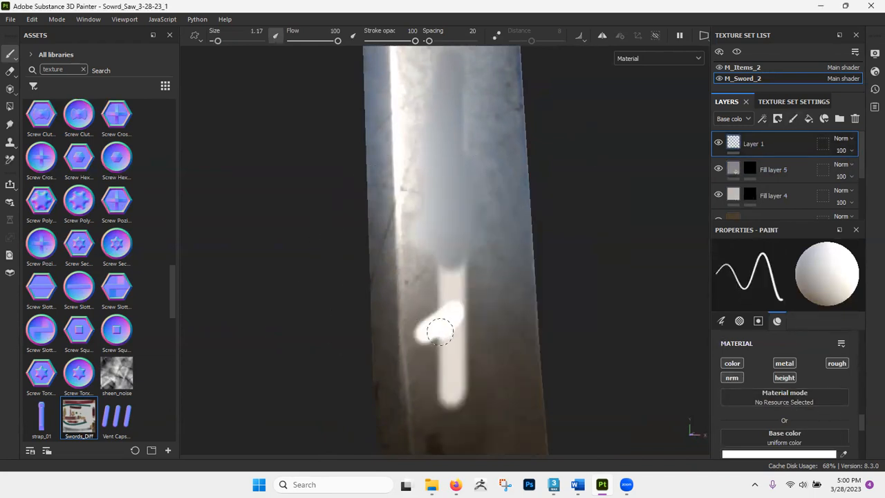
key(ctrl+z)
scroll(746, 387, down, 2)
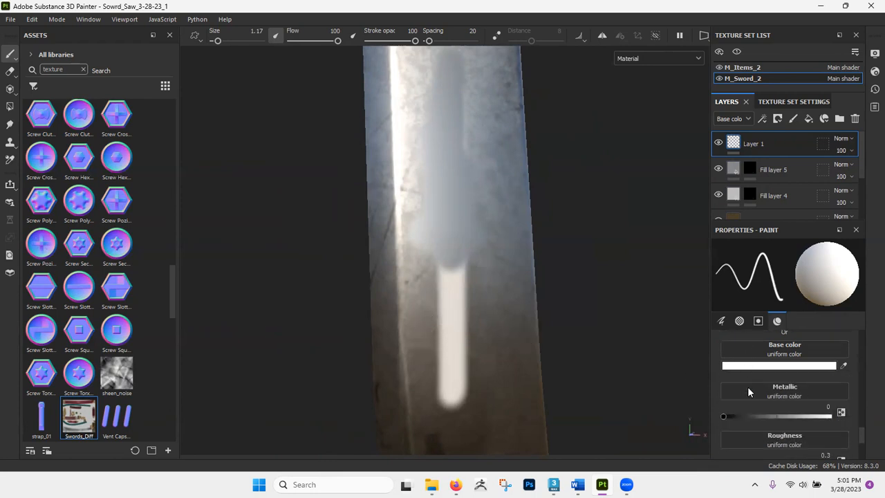
Step: Sample the steel beside the light stroke as the brush's Base color, set Metallic to 1, and paint over the stroke's upper end
click(844, 365)
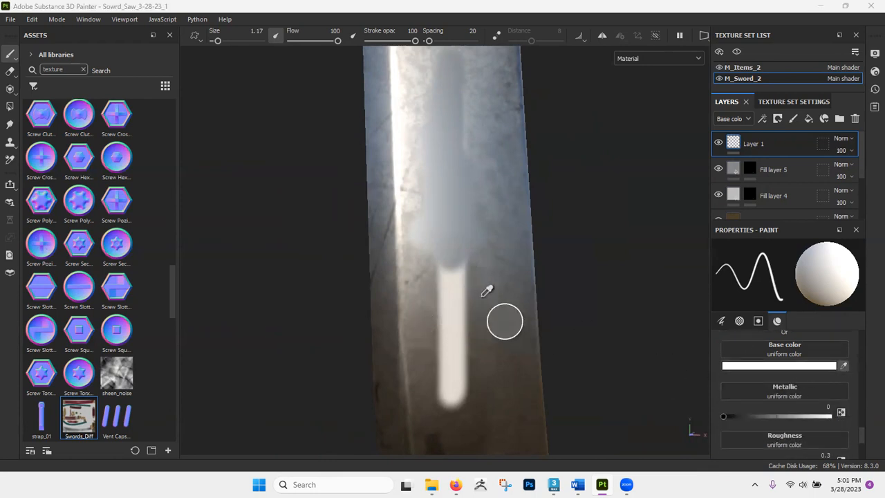
click(477, 290)
mouse_move(456, 300)
mouse_down()
mouse_move(439, 297)
mouse_move(449, 319)
mouse_move(448, 311)
mouse_up()
drag(763, 419, 851, 420)
mouse_move(438, 315)
mouse_down()
mouse_move(431, 303)
mouse_move(468, 308)
mouse_up()
mouse_move(494, 322)
shift+right_down()
mouse_move(507, 330)
mouse_move(497, 329)
shift+right_up()
Step: Set the brush's Roughness to 0.2764, checking it under rotated lighting, and paint farther down over the light stroke
scroll(795, 418, down, 1)
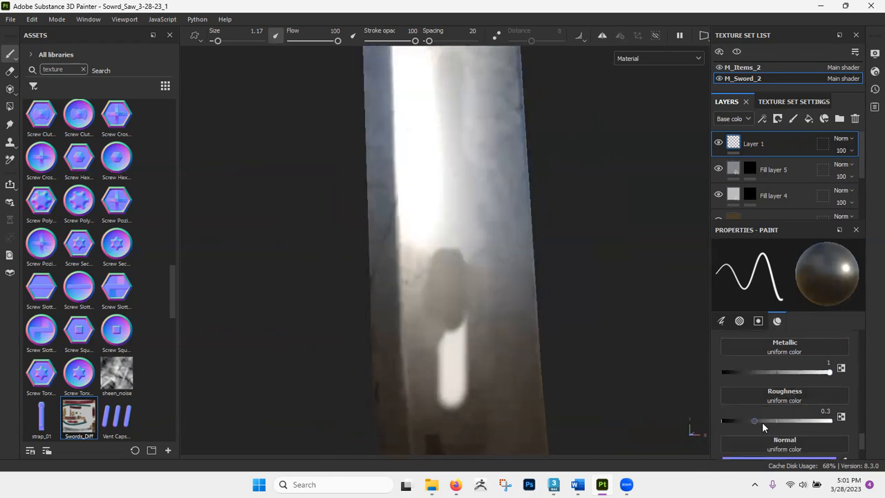
drag(755, 420, 763, 421)
shift+right_drag(575, 326, 545, 302)
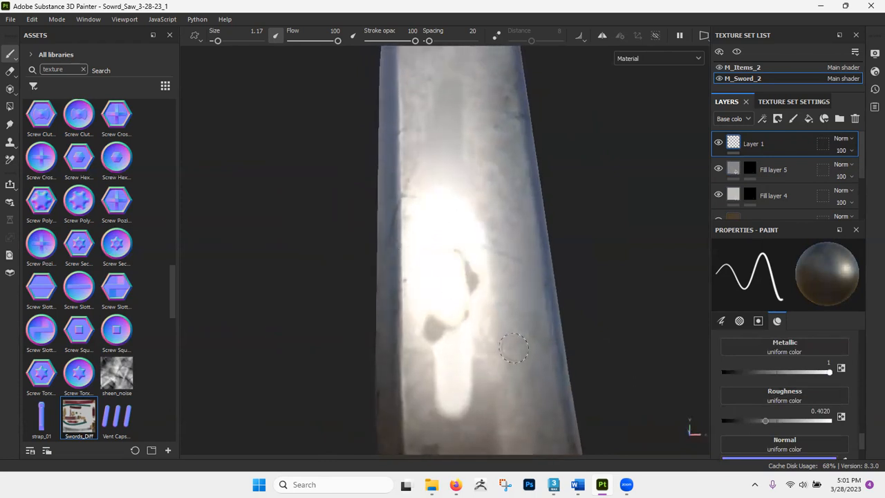
drag(764, 420, 769, 422)
mouse_move(450, 291)
mouse_down()
mouse_move(453, 271)
mouse_move(447, 304)
mouse_move(458, 266)
mouse_move(462, 302)
mouse_move(498, 314)
mouse_move(484, 347)
mouse_move(487, 328)
mouse_up()
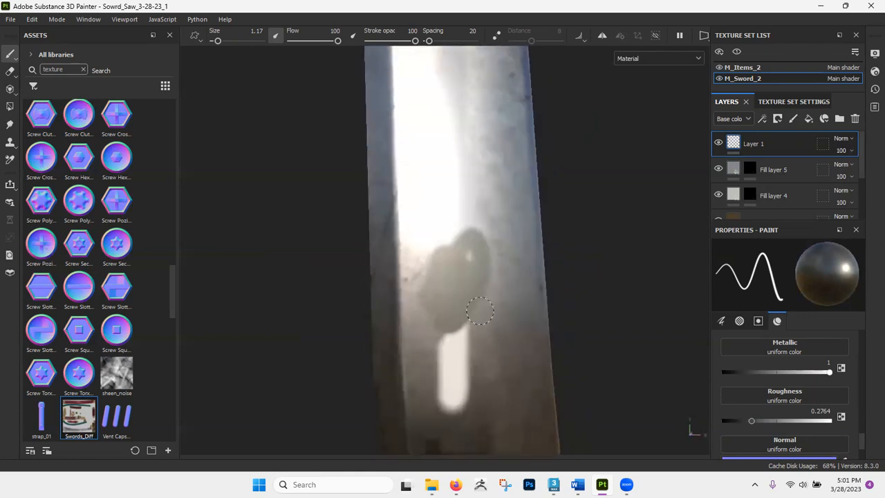
mouse_move(453, 291)
mouse_down()
mouse_move(448, 326)
mouse_move(458, 350)
mouse_up()
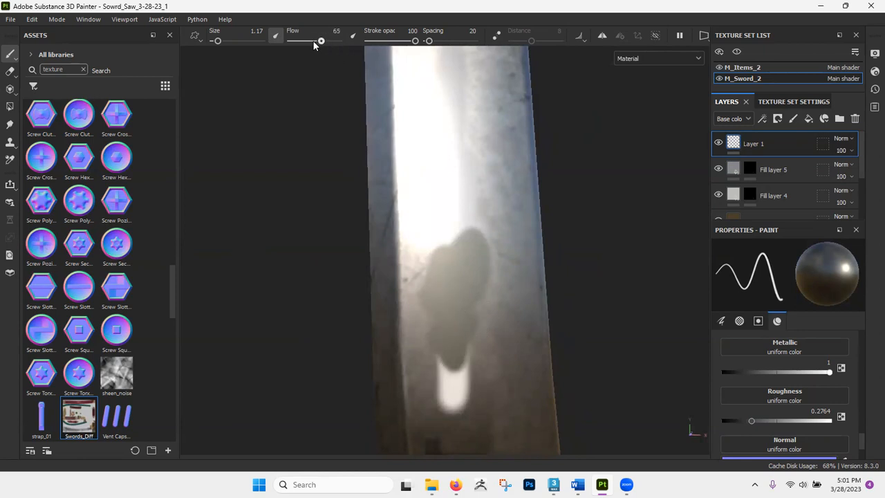
Step: Lower the brush flow to 19, cover the remaining light stroke, and softly blend the blade above it
mouse_move(453, 158)
mouse_down()
mouse_move(466, 204)
mouse_move(460, 188)
mouse_up()
alt+drag(490, 250, 475, 255)
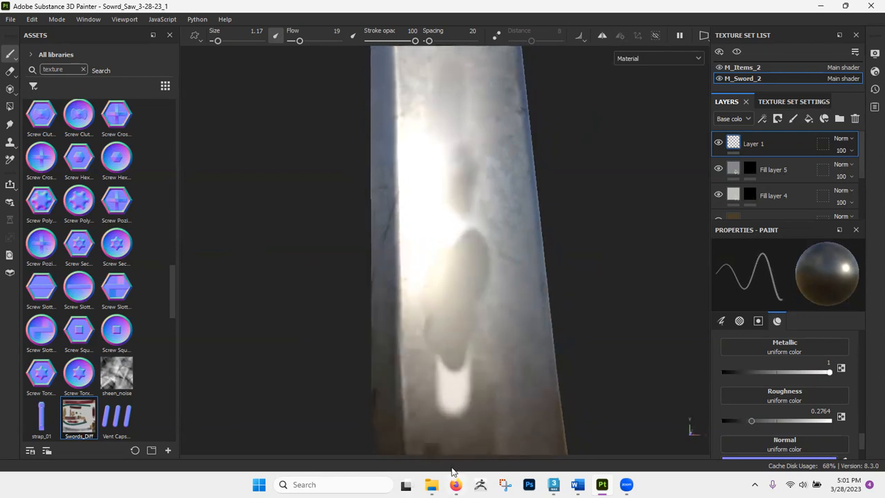
mouse_move(445, 369)
mouse_down()
mouse_move(490, 359)
mouse_move(462, 332)
mouse_move(447, 409)
mouse_move(463, 386)
mouse_up()
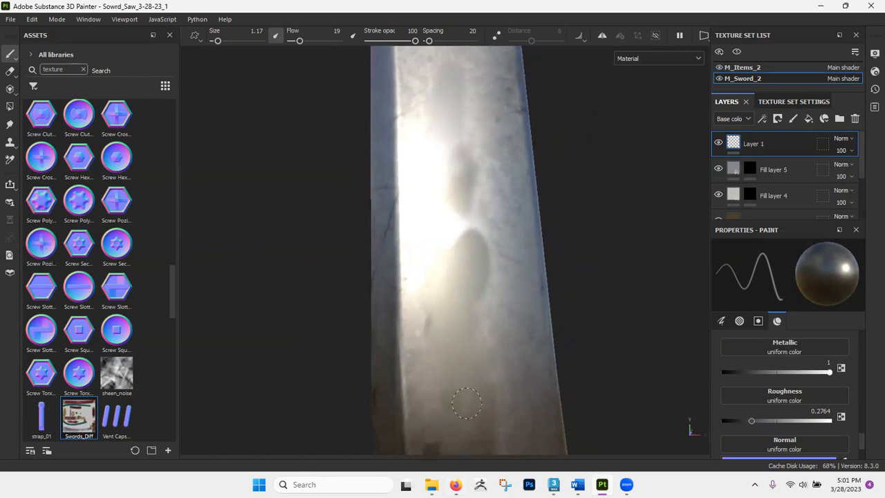
mouse_move(453, 107)
mouse_down()
mouse_move(442, 119)
mouse_move(458, 122)
mouse_move(448, 165)
mouse_up()
alt+right_drag(504, 257, 486, 241)
alt+drag(486, 241, 368, 188)
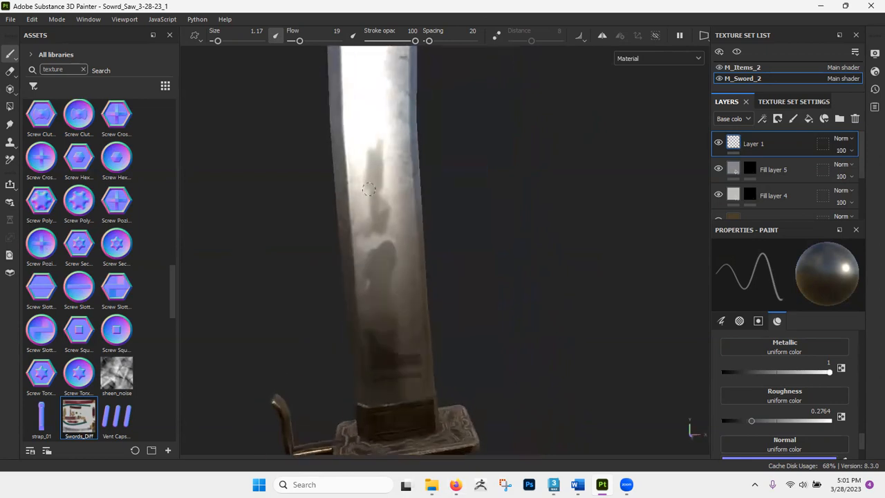
alt+right_drag(379, 203, 389, 245)
alt+drag(389, 245, 393, 207)
alt+right_drag(393, 233, 396, 238)
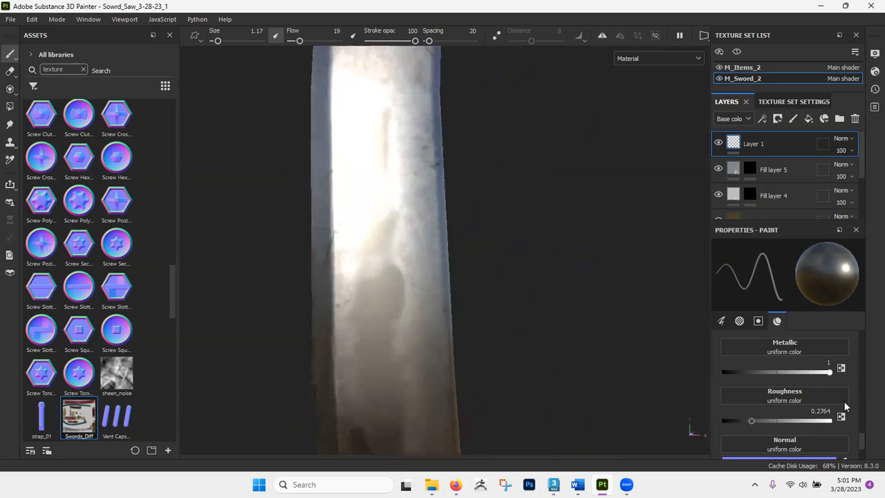
Step: Widen the asset library, filter it to alphas without the texture search, and choose Cracks Crystal for the brush
scroll(844, 402, down, 2)
scroll(782, 385, up, 4)
scroll(787, 387, up, 5)
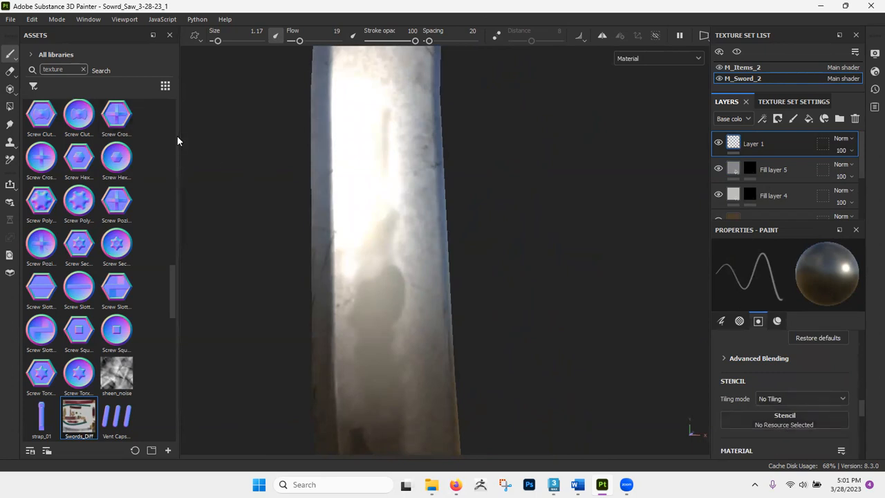
drag(179, 137, 277, 137)
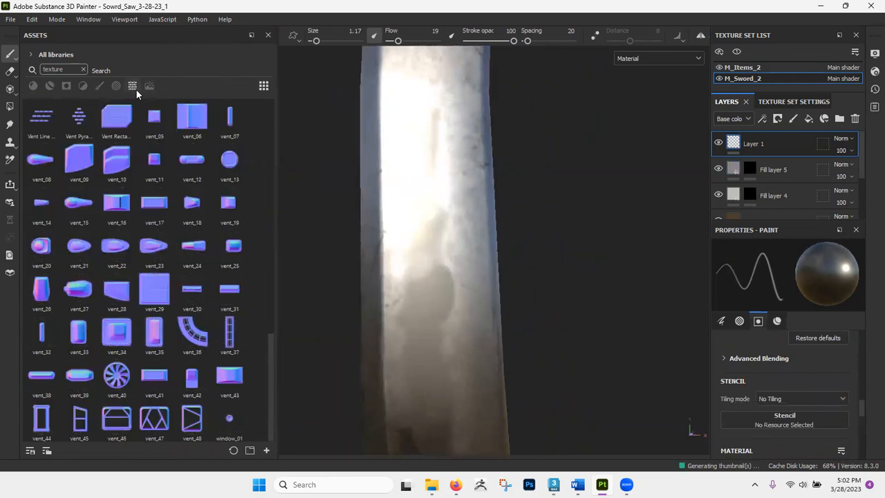
click(116, 90)
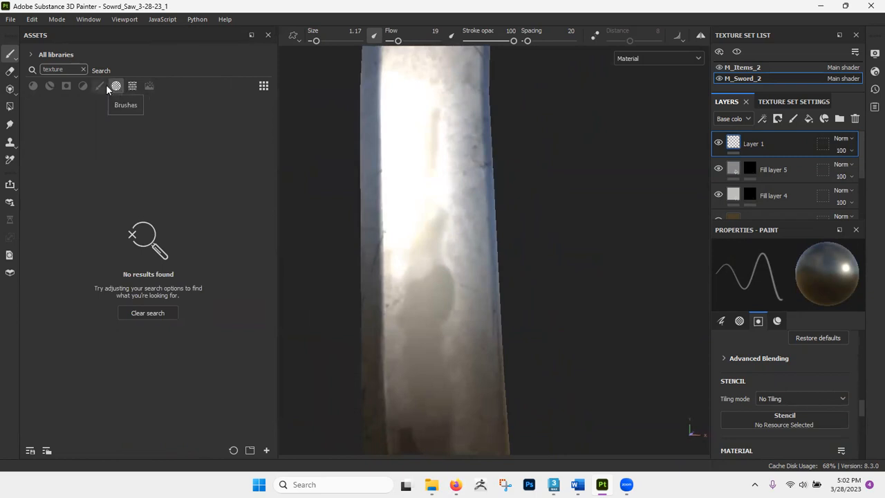
click(115, 88)
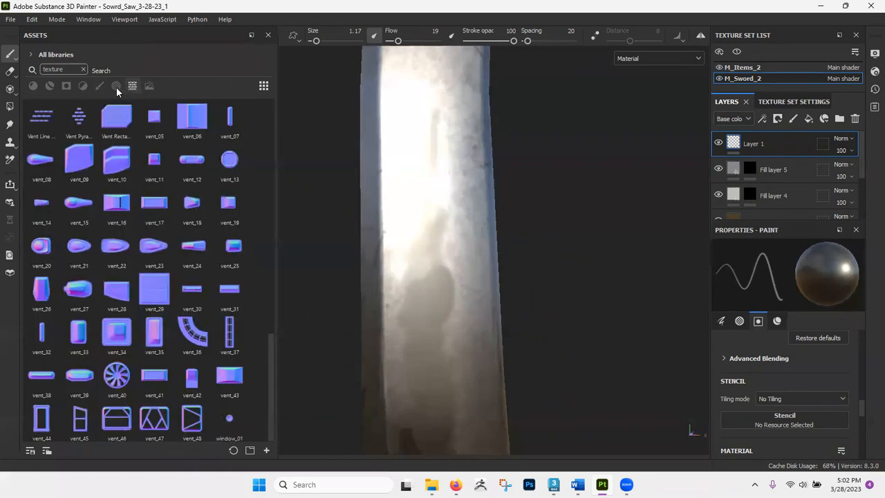
click(116, 86)
click(117, 88)
click(116, 87)
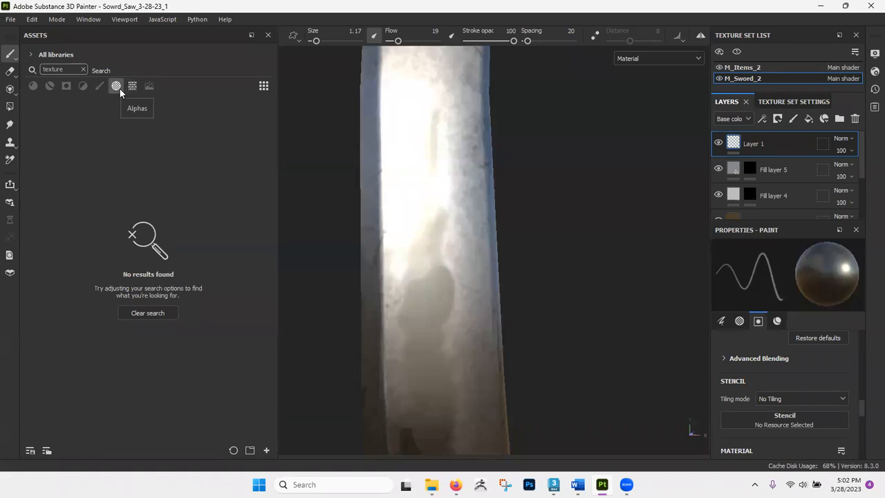
click(83, 69)
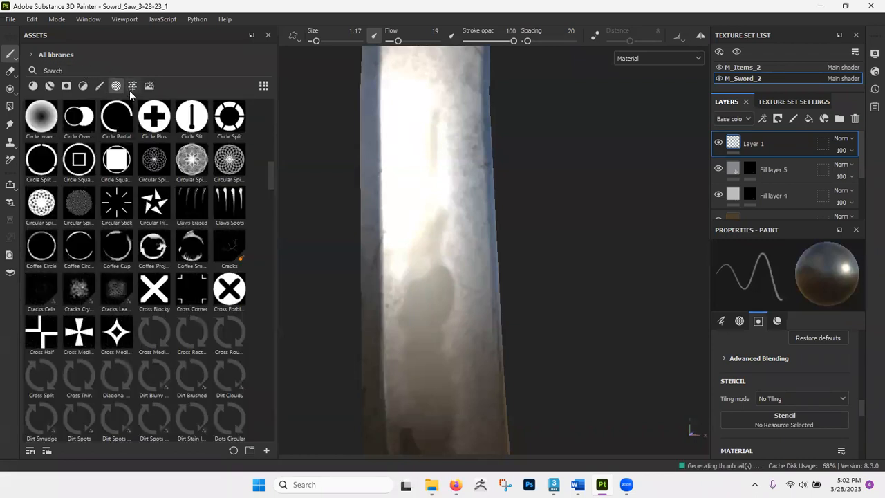
click(85, 292)
Step: Try Cracks Crystal as the brush's stencil over the blade and remove the stencil
scroll(812, 394, down, 4)
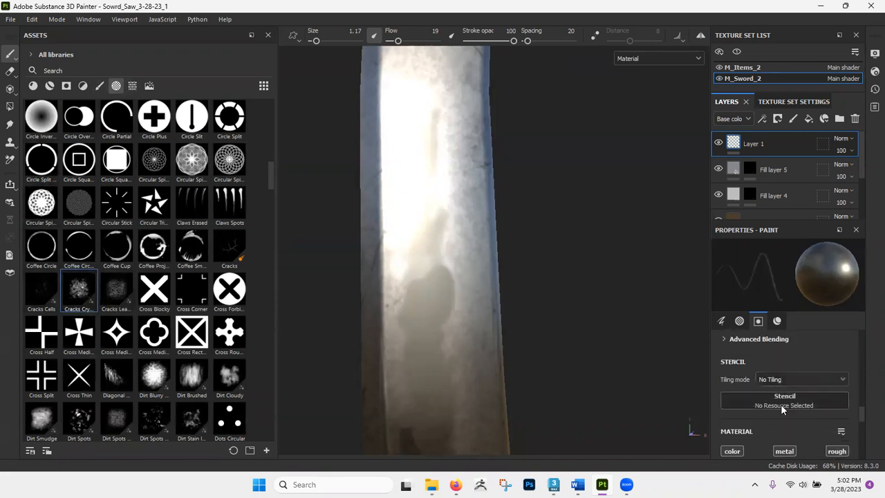
drag(88, 278, 823, 407)
drag(422, 257, 440, 278)
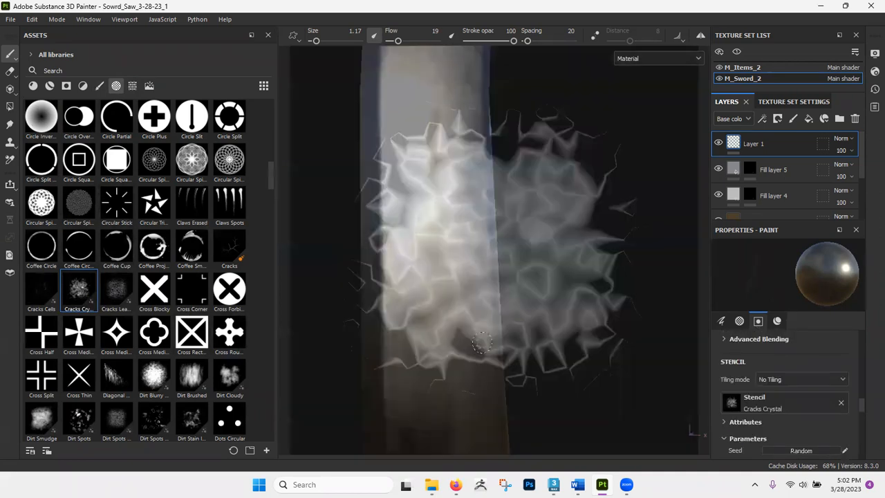
alt+drag(447, 319, 497, 240)
click(841, 403)
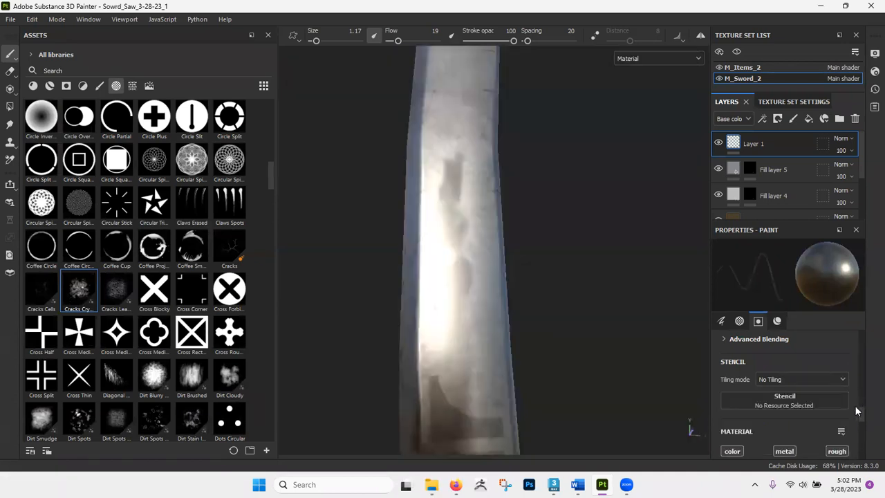
Step: Clear the brush's alpha and reassign Cracks Crystal to it
drag(862, 415, 862, 413)
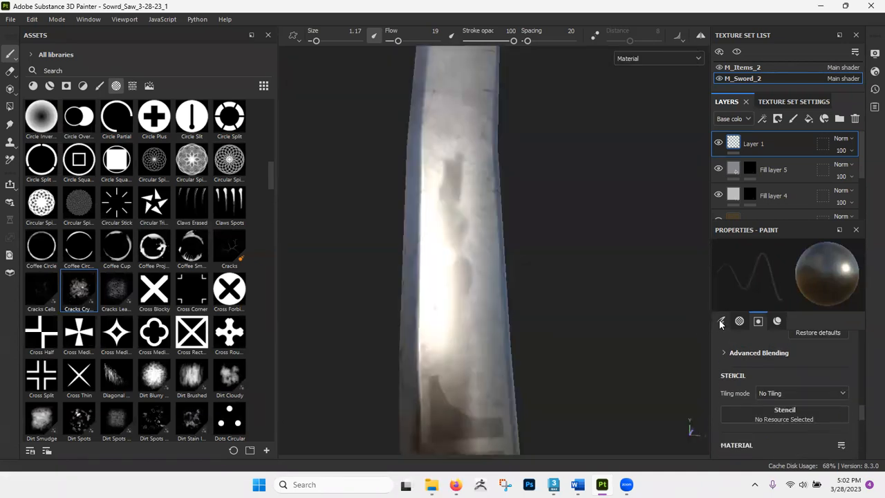
click(722, 322)
scroll(775, 359, down, 2)
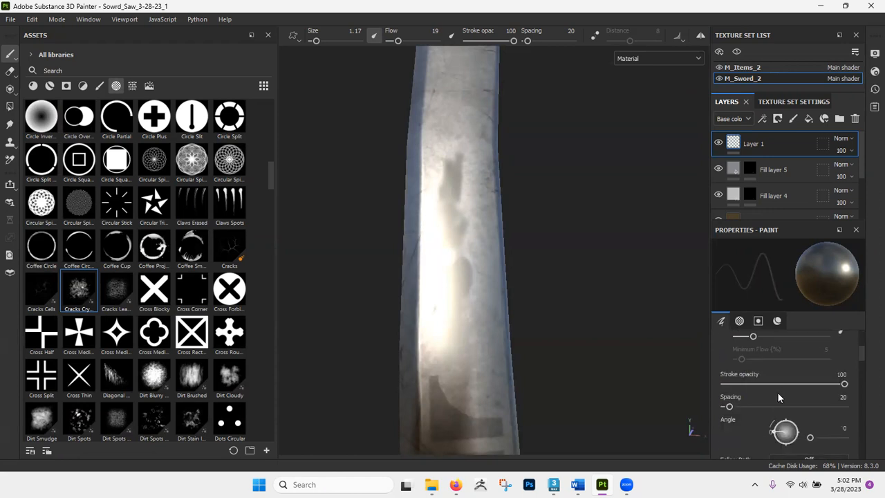
scroll(781, 398, down, 1)
scroll(764, 400, down, 5)
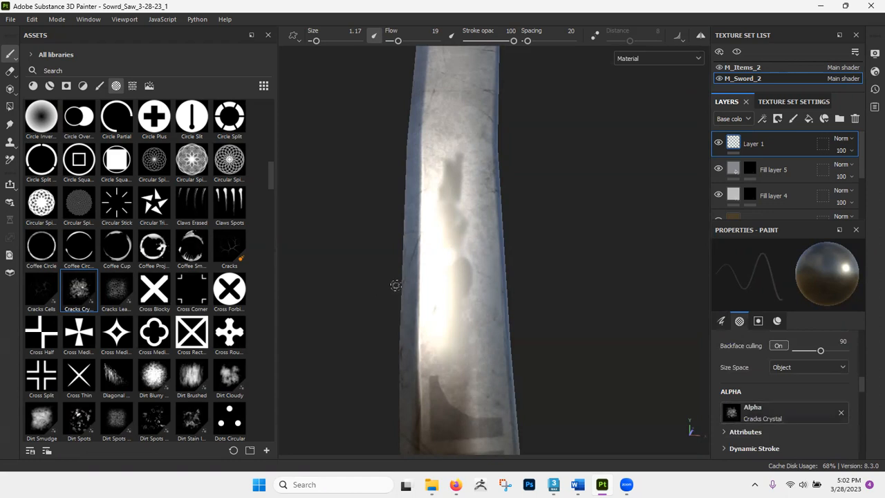
scroll(452, 277, up, 3)
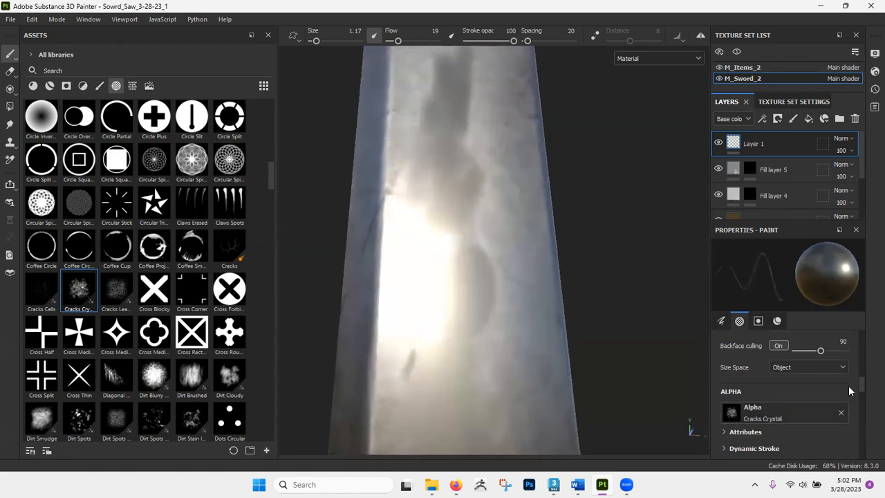
click(840, 414)
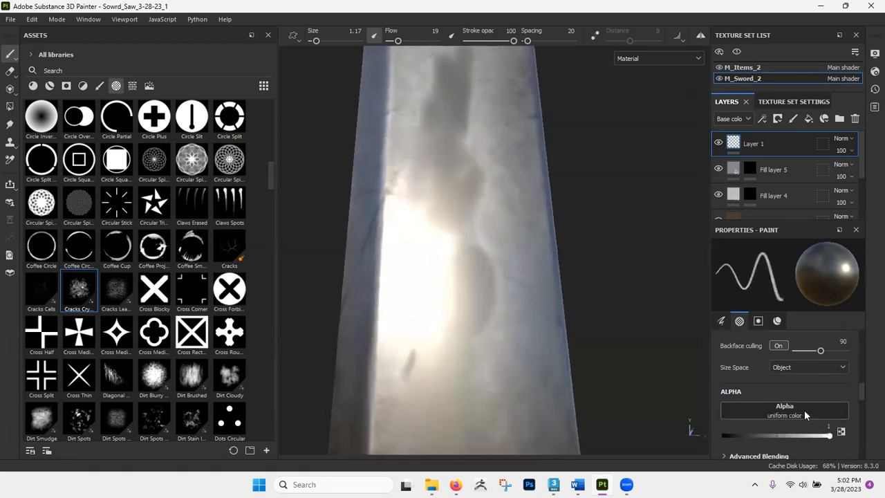
drag(99, 296, 795, 422)
Step: Set the brush size to 8.21 and its flow to 100
right_click(430, 286)
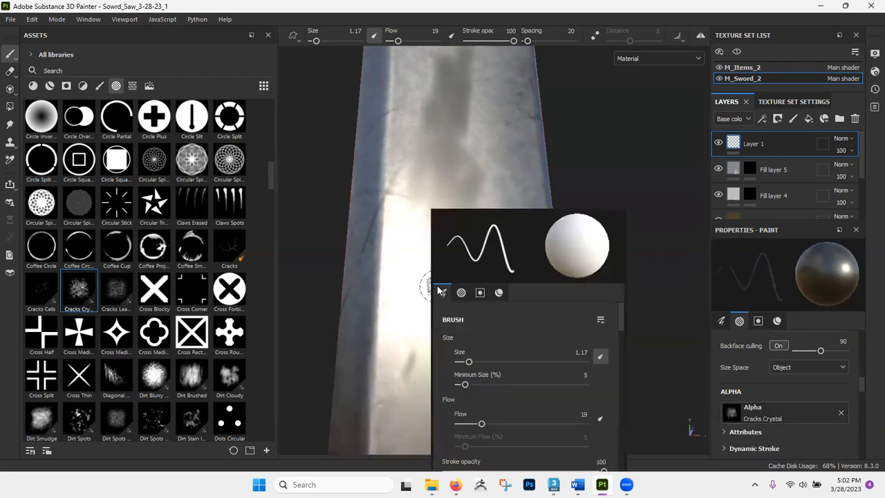
drag(469, 361, 485, 362)
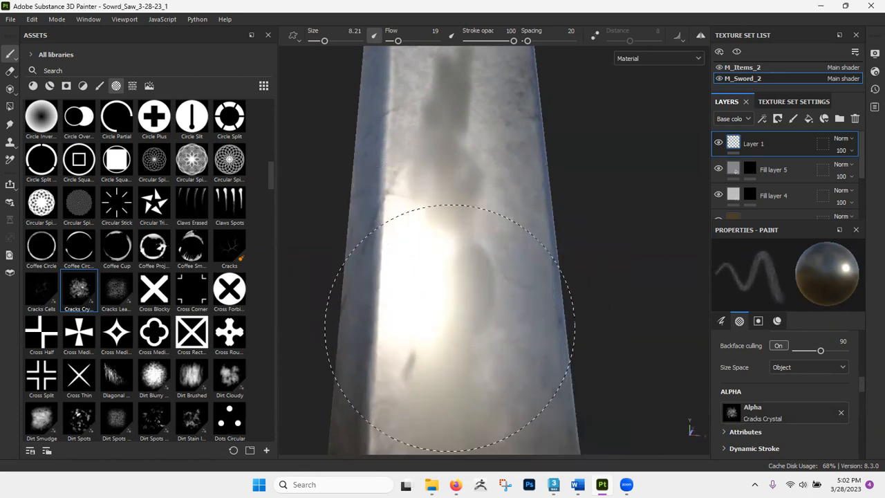
drag(425, 41, 459, 48)
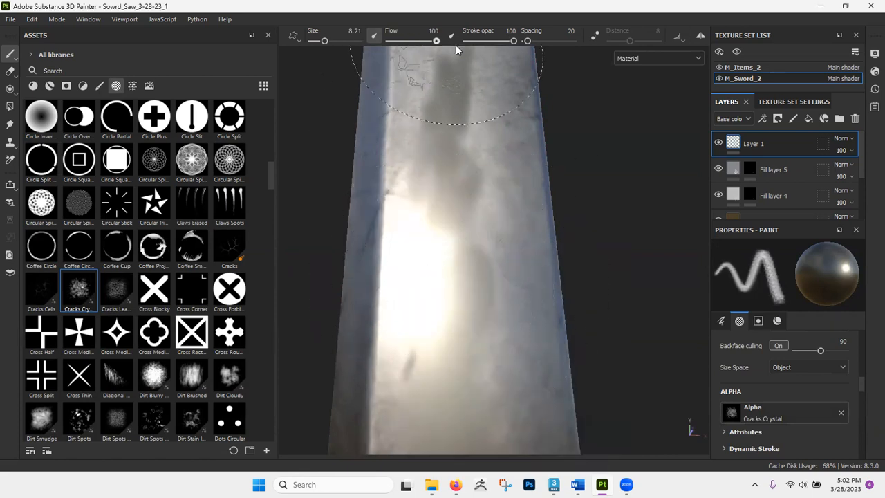
Step: Set the brush's Base color to near-black and paint crack-textured dirt along the middle of the blade
drag(862, 384, 864, 431)
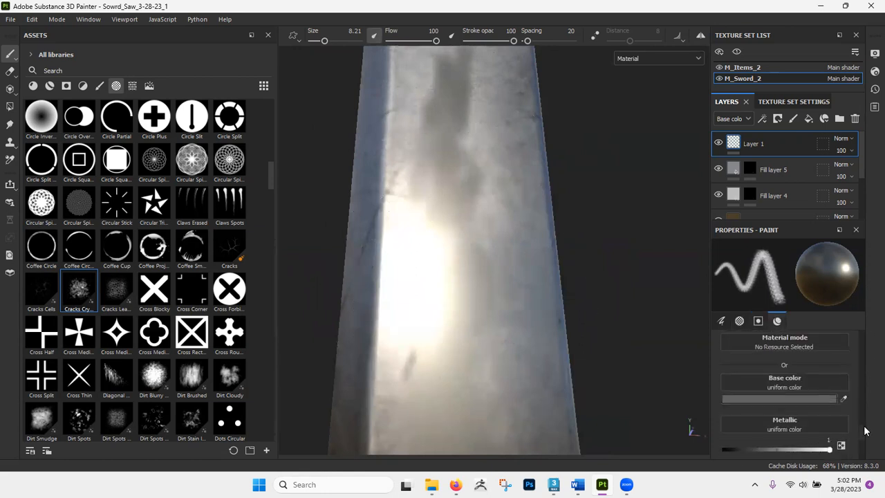
click(812, 402)
click(666, 405)
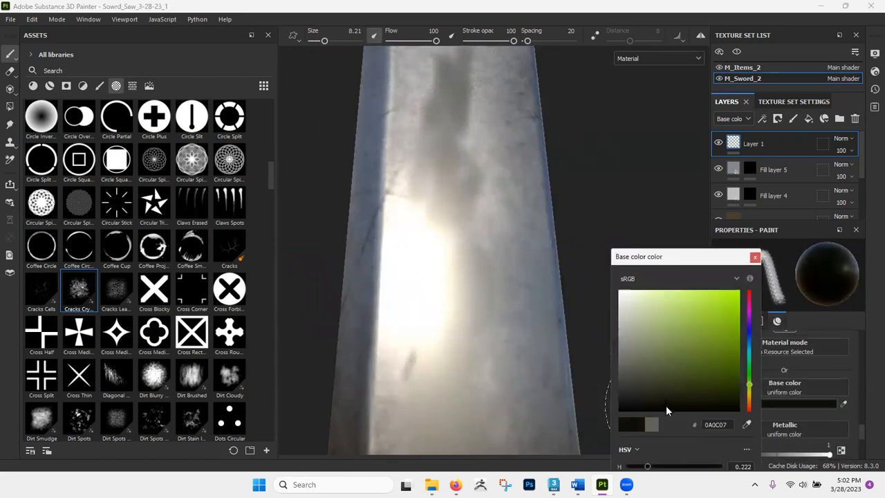
click(755, 257)
mouse_move(435, 222)
mouse_down()
mouse_move(454, 253)
mouse_move(444, 297)
mouse_move(405, 325)
mouse_move(453, 61)
mouse_up()
alt+drag(405, 385, 450, 98)
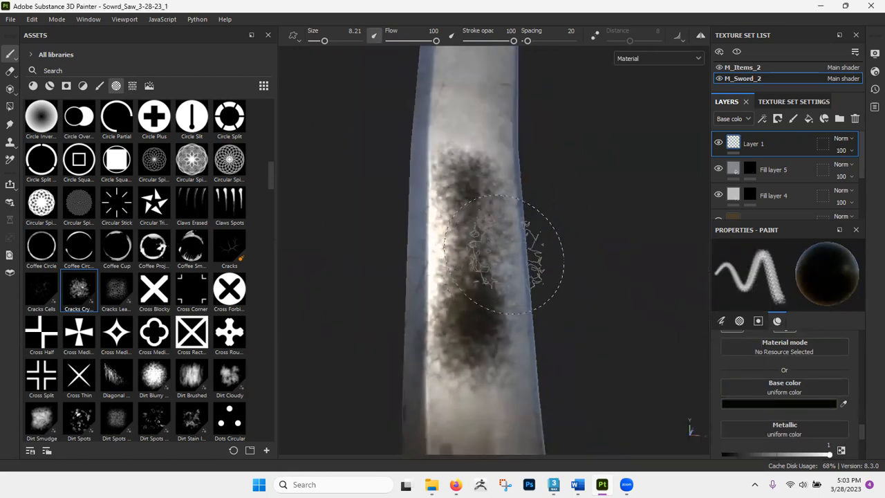
Step: Assign the Dirt Brushed alpha to the brush, try a near-black stroke on the lower blade, and undo that stroke
mouse_move(510, 278)
alt+mouse_down()
mouse_move(543, 267)
mouse_move(512, 217)
mouse_move(487, 271)
mouse_move(345, 222)
alt+mouse_up()
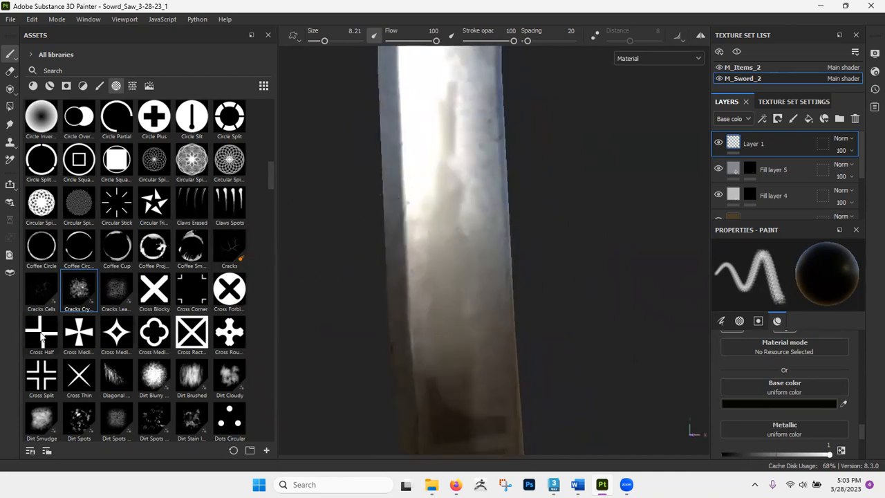
click(42, 289)
click(188, 376)
drag(419, 253, 465, 378)
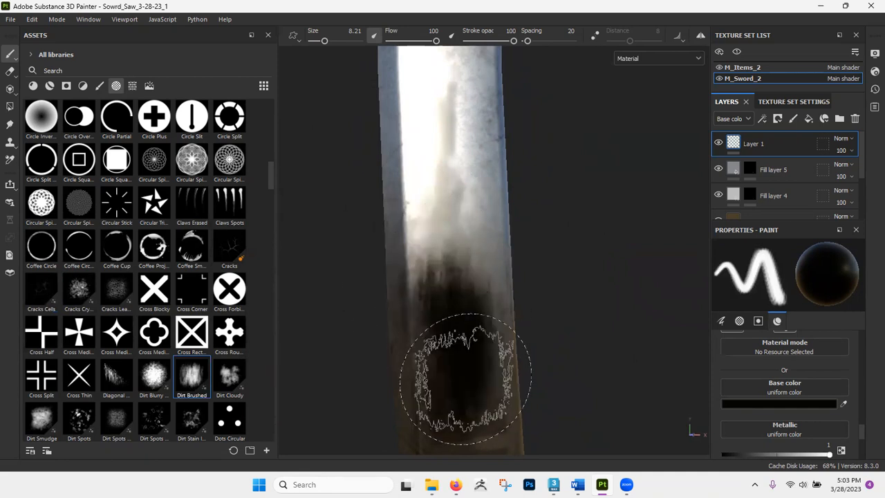
key(ctrl+z)
Step: Set the brush flow to 20 and sample a light grey from the blade as the brush's Base color
click(400, 41)
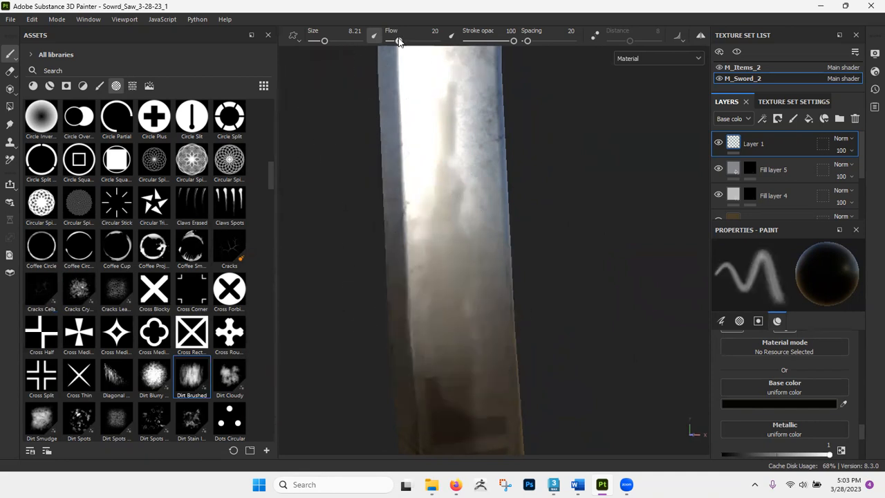
alt+drag(592, 355, 542, 316)
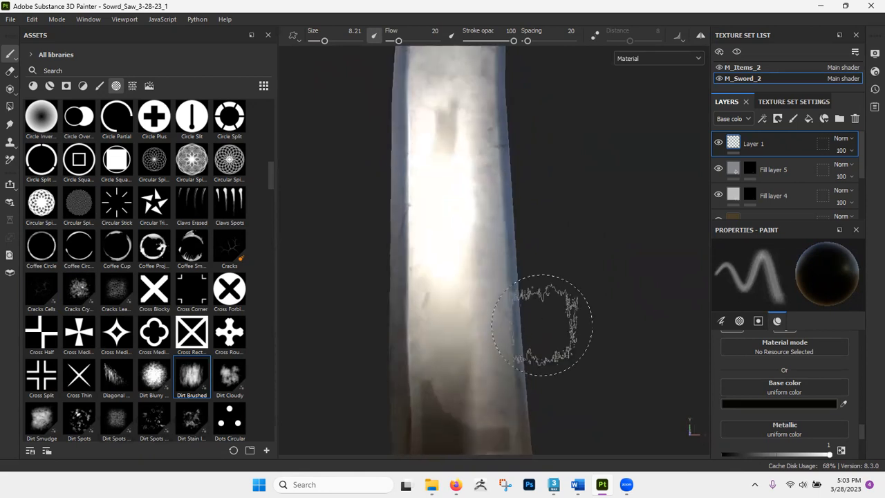
scroll(799, 399, up, 1)
scroll(800, 408, down, 1)
click(806, 405)
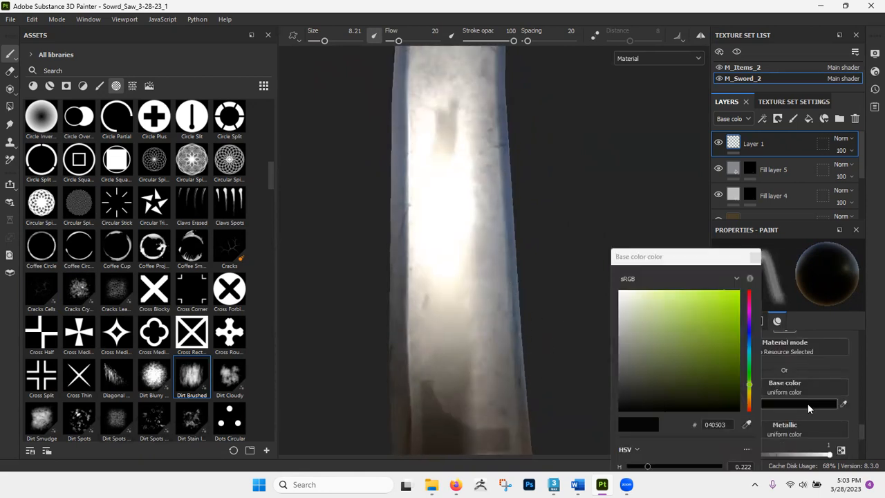
click(746, 425)
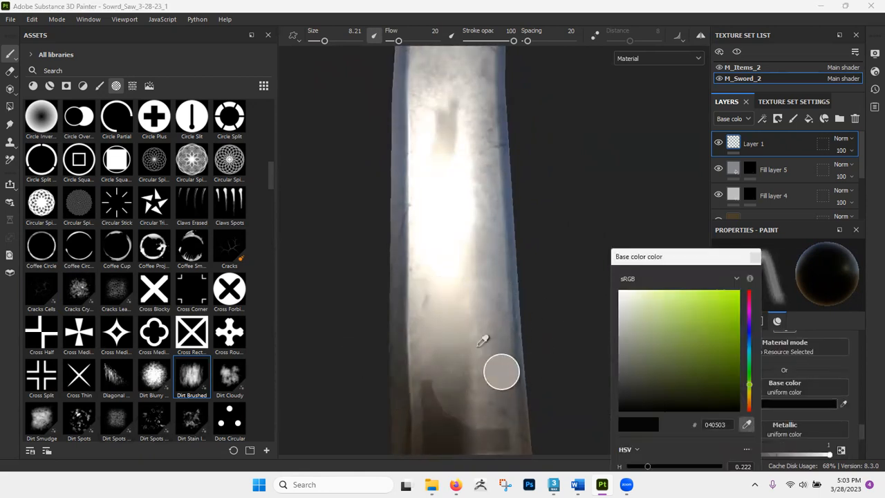
click(499, 287)
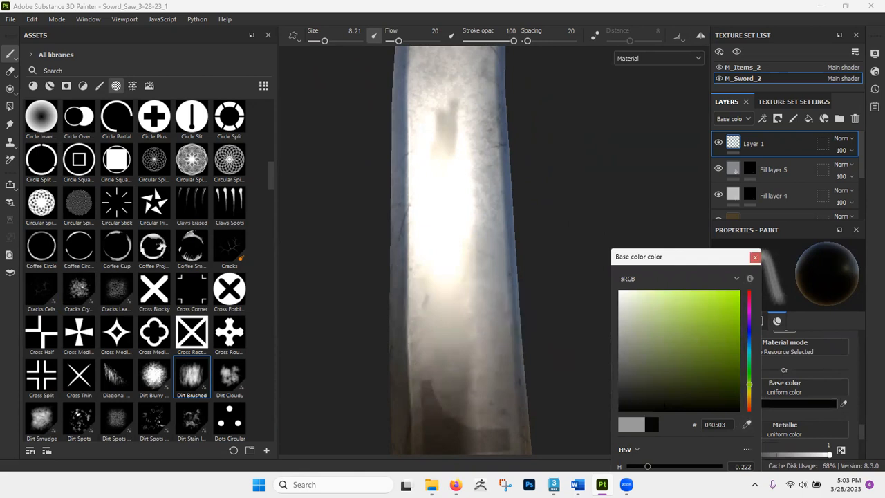
click(754, 258)
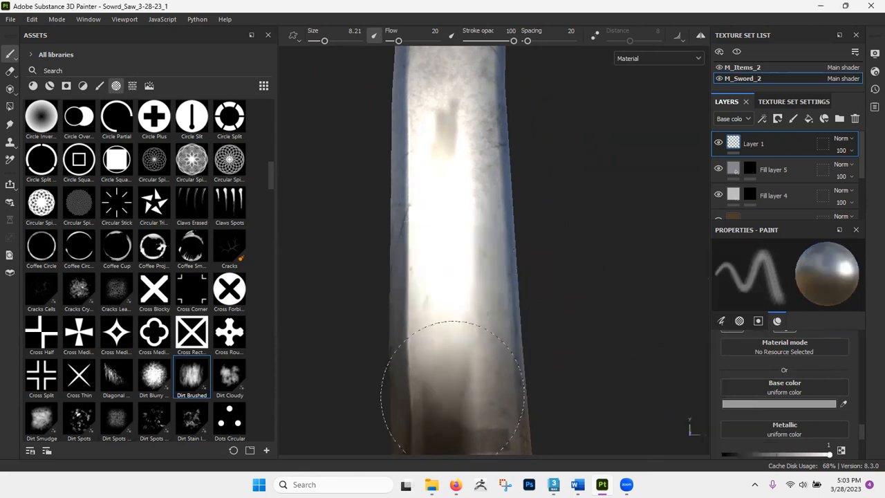
Step: Paint light grey Dirt Brushed strokes along the lower blade and over the dark marks above the guard
mouse_move(574, 346)
alt+mouse_down()
mouse_move(547, 273)
mouse_move(475, 217)
mouse_move(462, 178)
alt+mouse_up()
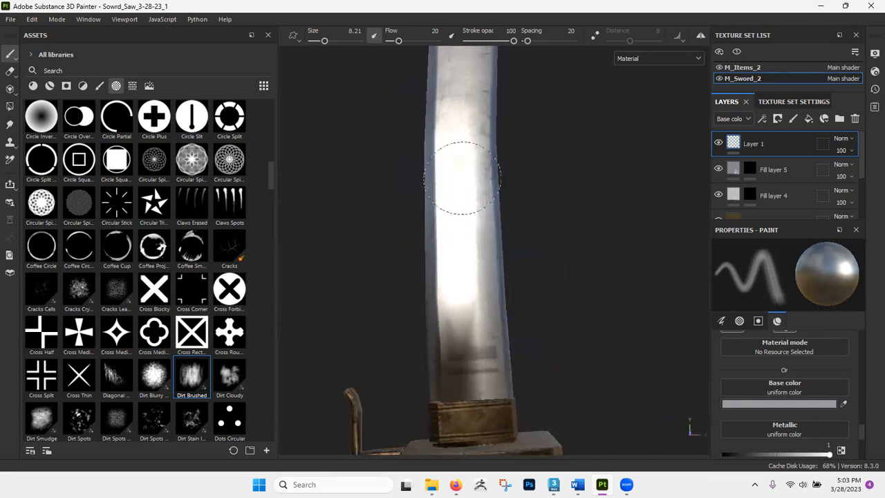
alt+drag(643, 366, 571, 328)
mouse_move(443, 235)
mouse_down()
mouse_move(440, 267)
mouse_move(447, 164)
mouse_move(458, 256)
mouse_up()
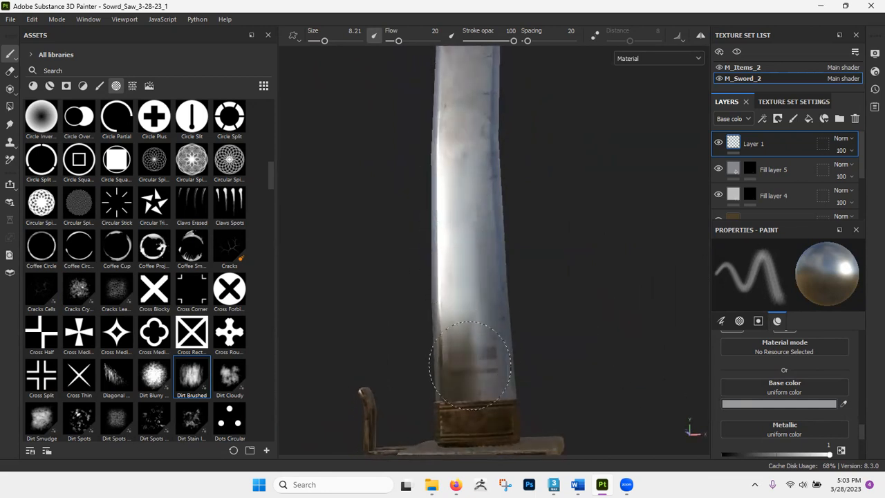
alt+drag(616, 282, 561, 209)
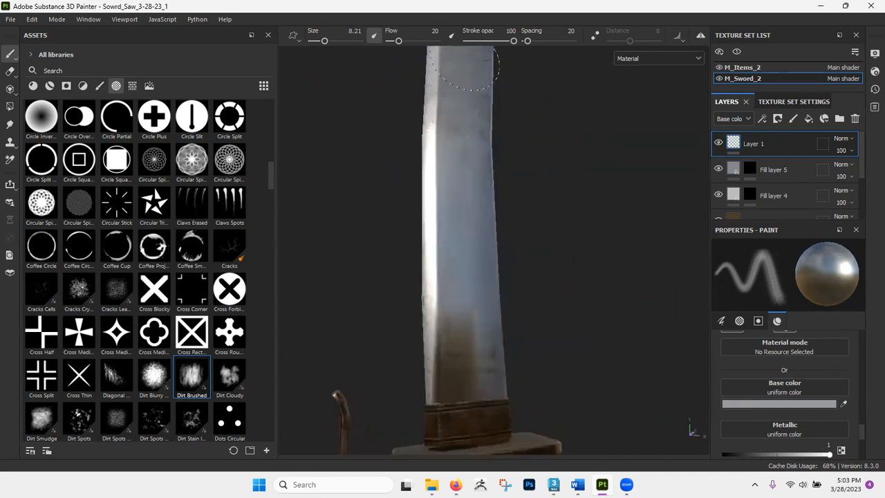
scroll(505, 277, down, 5)
alt+drag(518, 336, 578, 270)
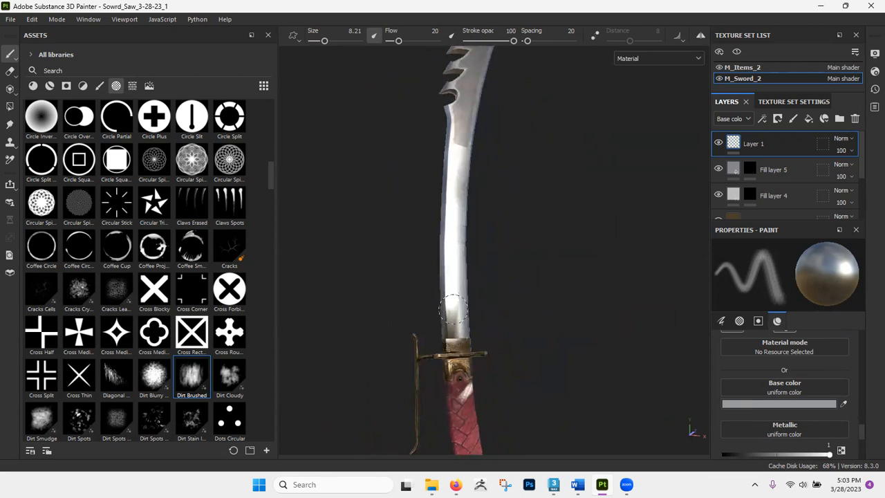
scroll(454, 319, up, 5)
mouse_move(449, 339)
alt+mouse_down()
mouse_move(433, 403)
mouse_move(409, 324)
mouse_move(434, 328)
alt+mouse_up()
alt+drag(470, 290, 483, 317)
scroll(482, 317, down, 3)
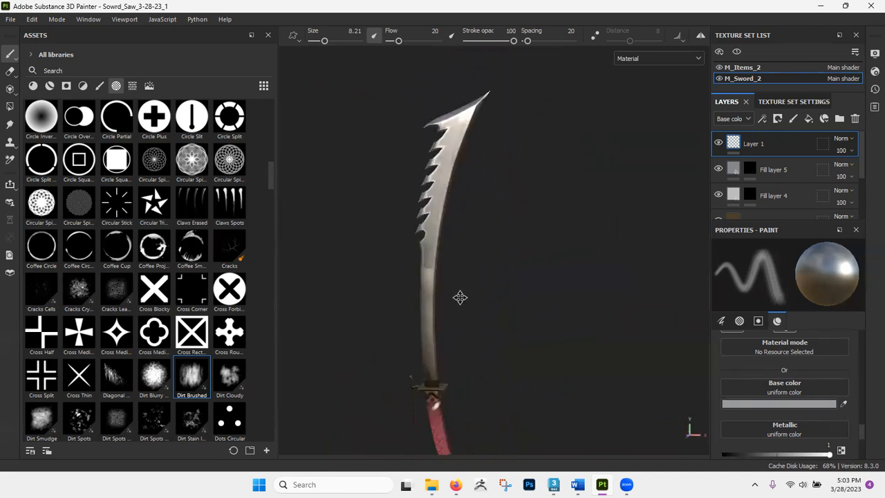
Step: Narrow the Assets panel to enlarge the viewport and frame the whole sword
drag(276, 201, 159, 198)
alt+middle_drag(380, 266, 426, 251)
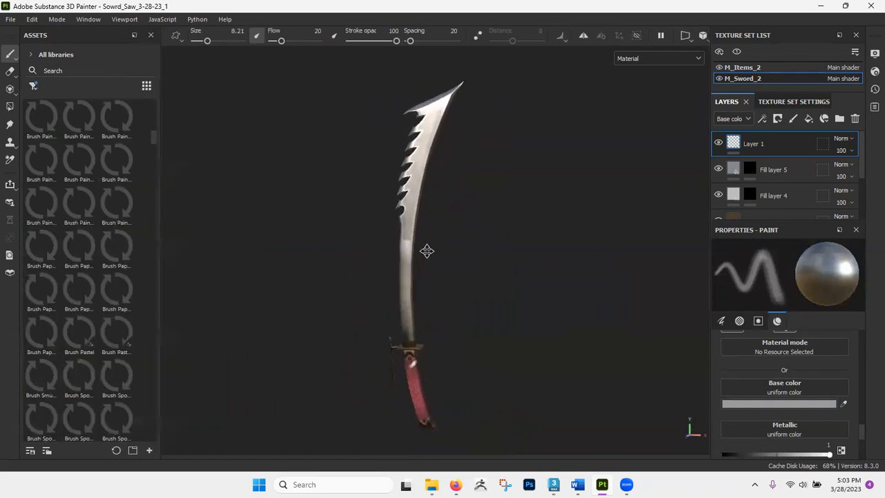
alt+drag(427, 251, 445, 238)
click(10, 18)
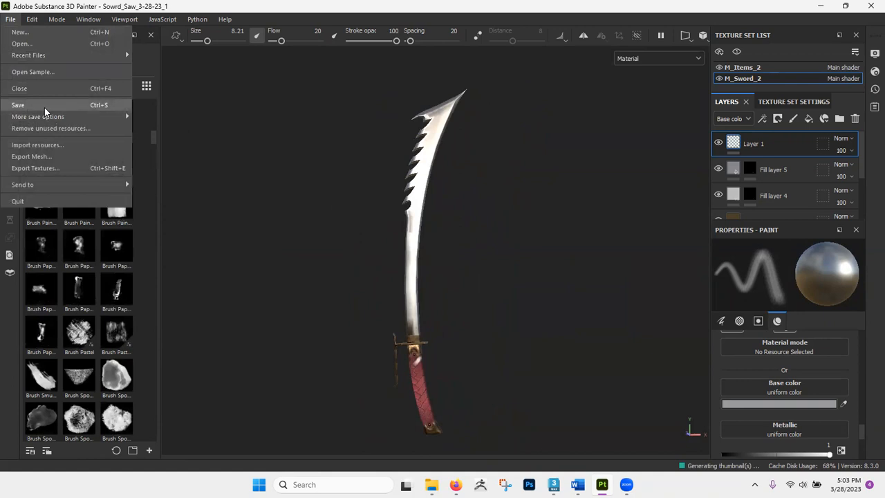
click(226, 111)
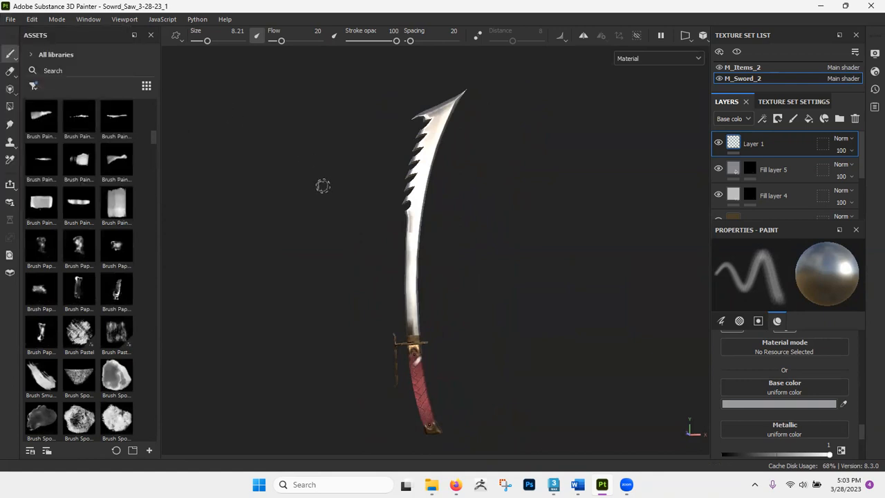
alt+middle_drag(323, 186, 341, 207)
Step: Start a texture export and browse to the Martail arts objects folder on the Desktop for its output directory
click(11, 19)
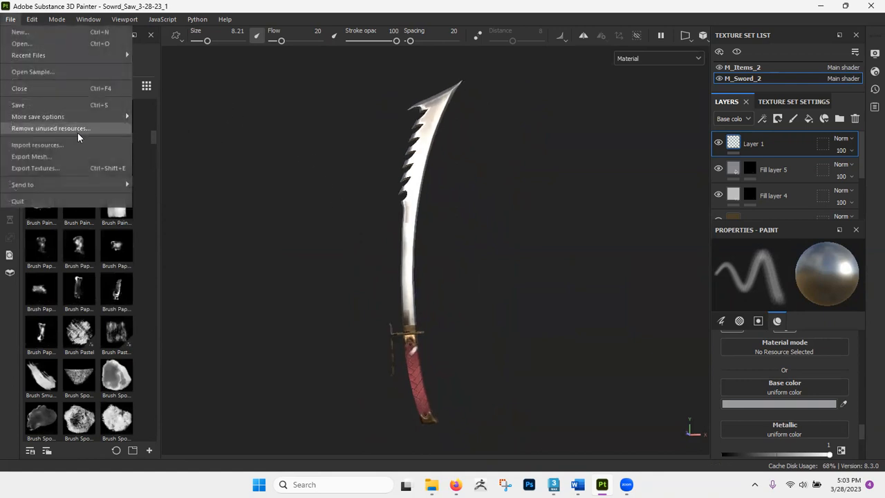
click(48, 168)
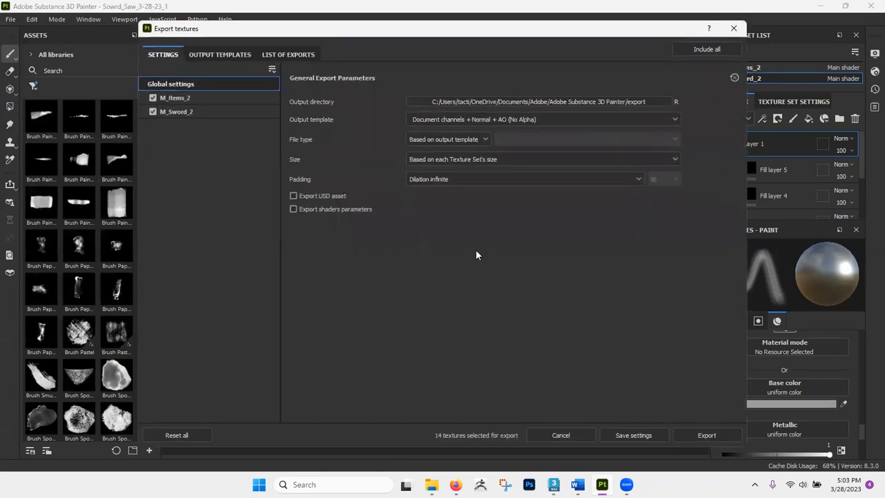
click(484, 101)
click(161, 146)
double_click(370, 147)
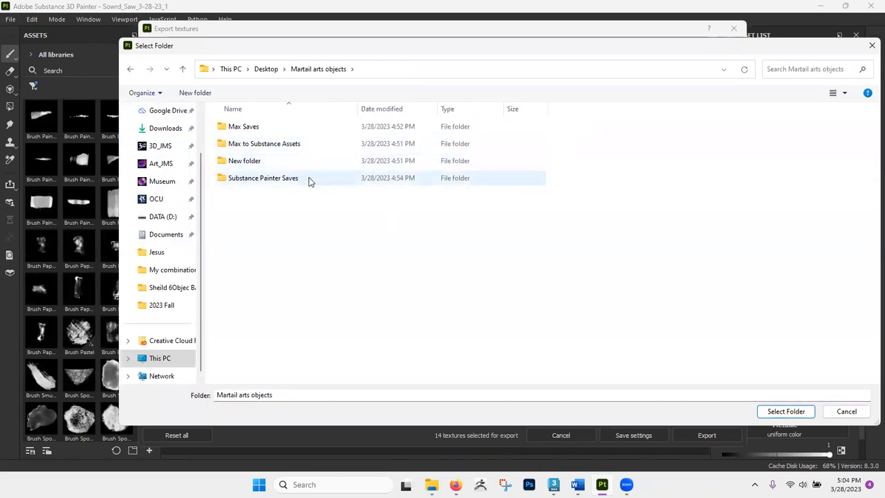
Step: Rename the folder New folder as Maps and choose it as the export's output directory
click(252, 166)
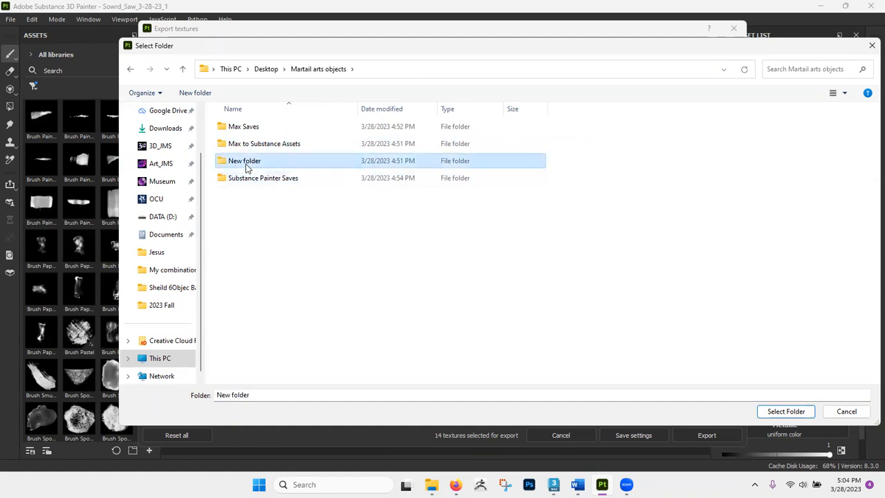
click(252, 166)
text(Ma)
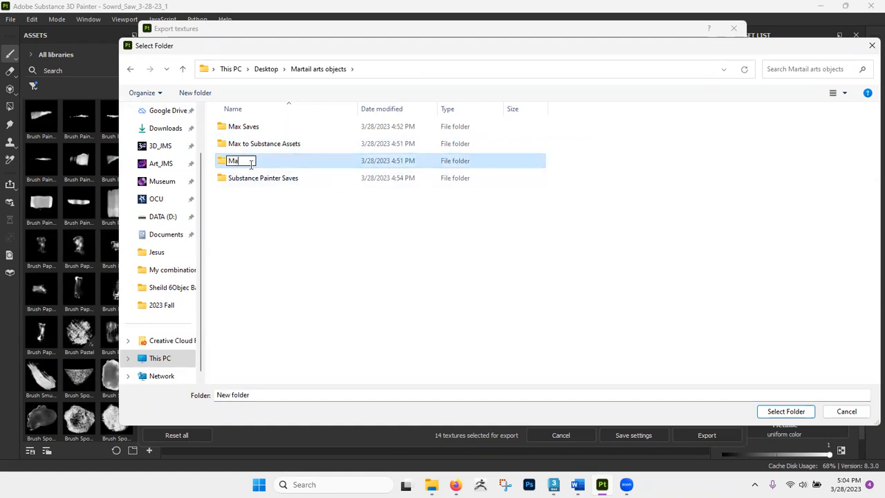
key(Return)
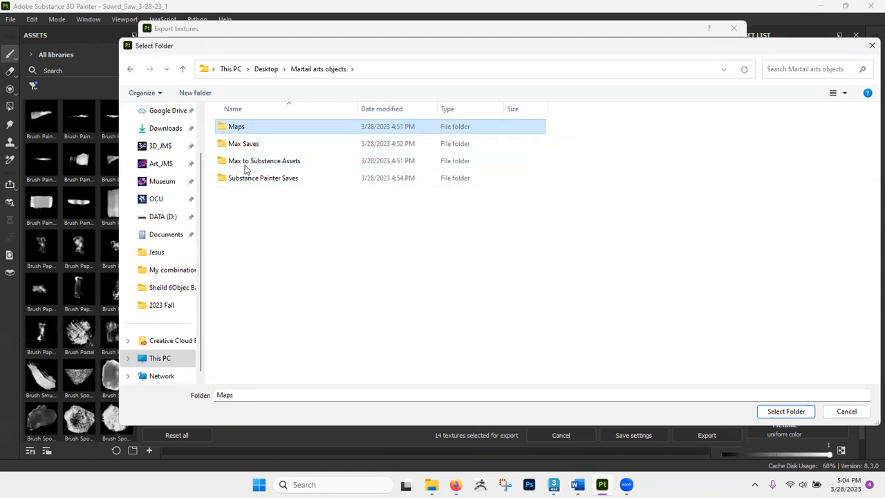
double_click(260, 129)
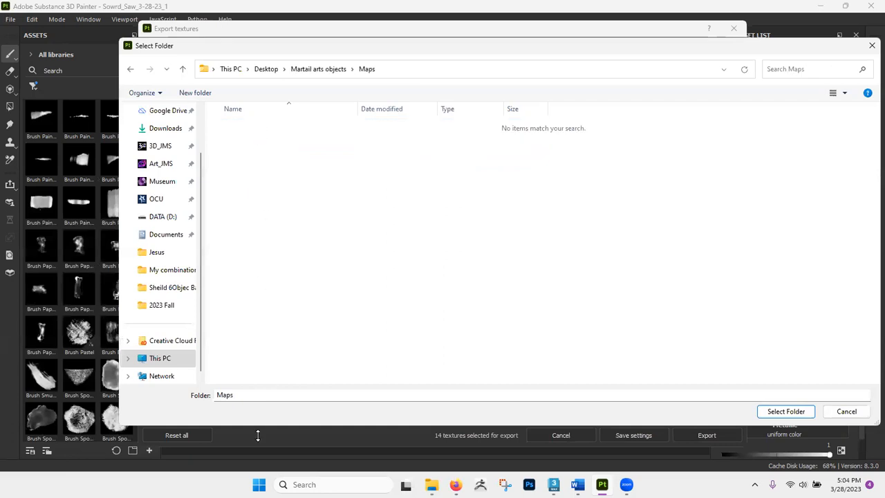
click(772, 411)
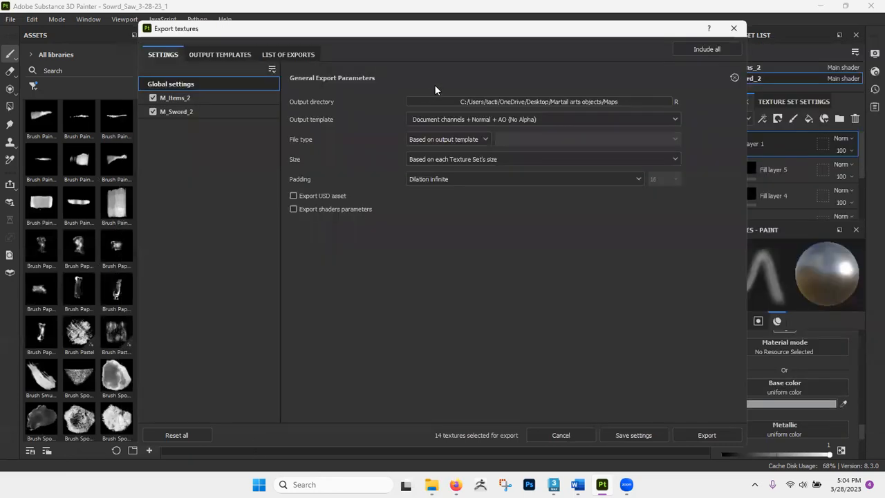
Step: Set the export's output template to PBR Metallic Roughness
click(419, 119)
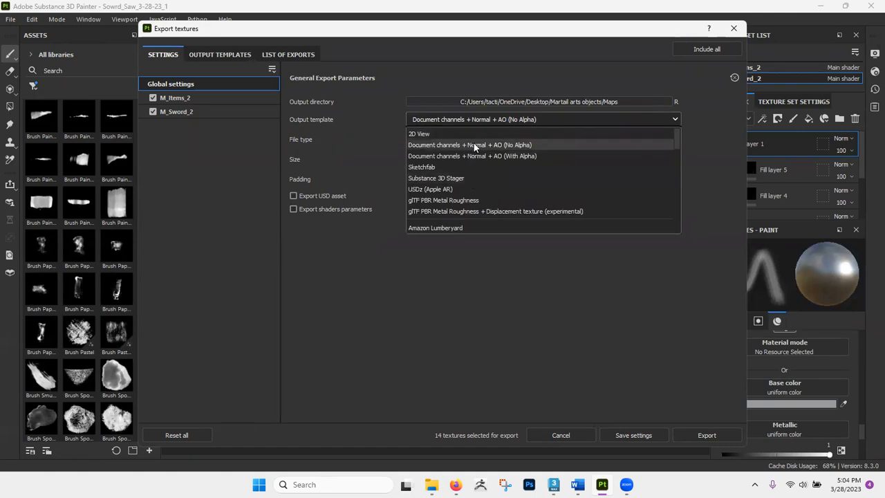
scroll(465, 160, down, 6)
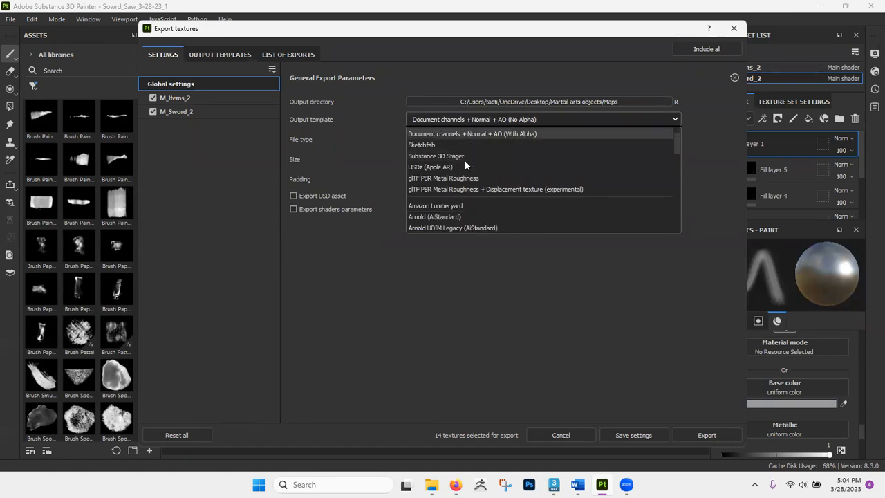
scroll(465, 161, down, 1)
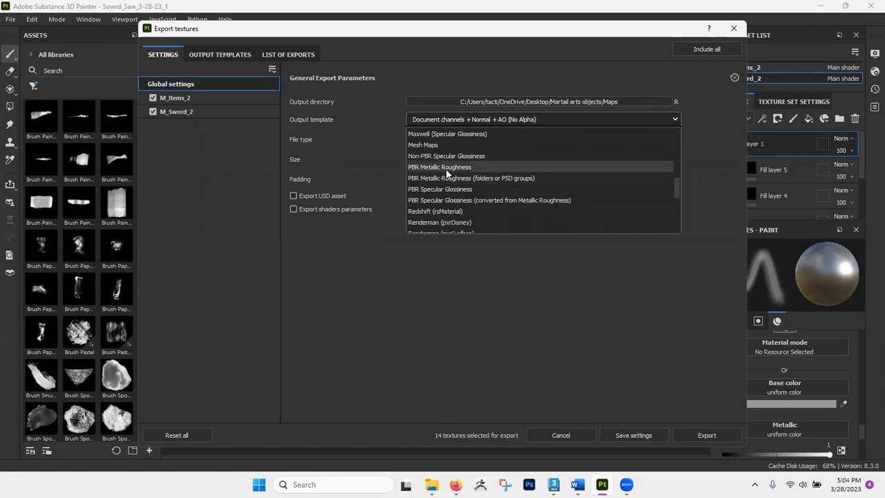
click(447, 167)
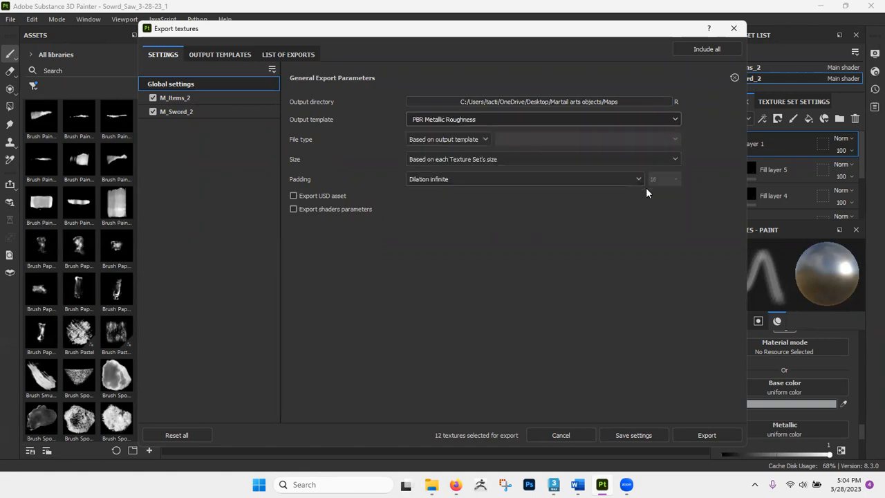
Step: Set the padding to Dilation + transparent and export the textures of both texture sets
click(637, 178)
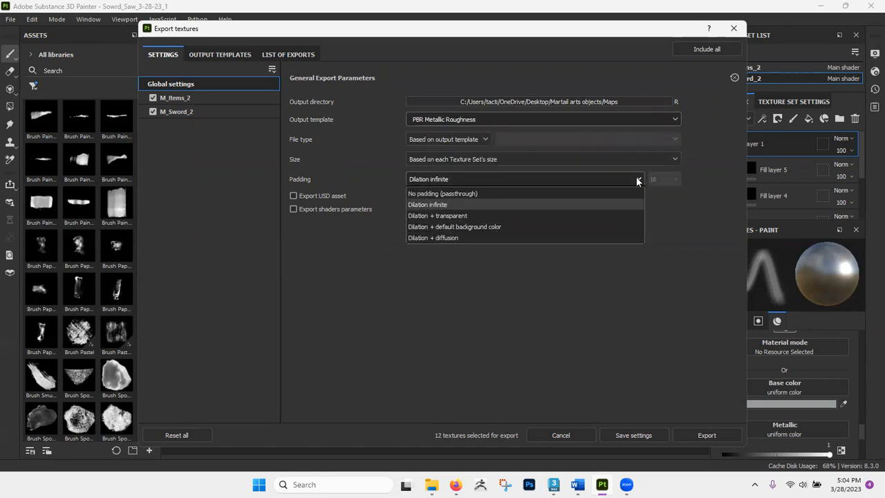
click(451, 217)
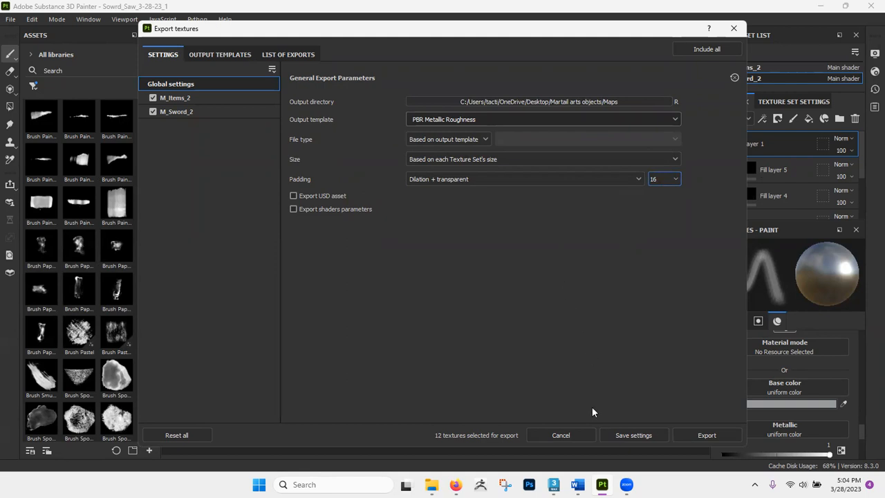
click(700, 435)
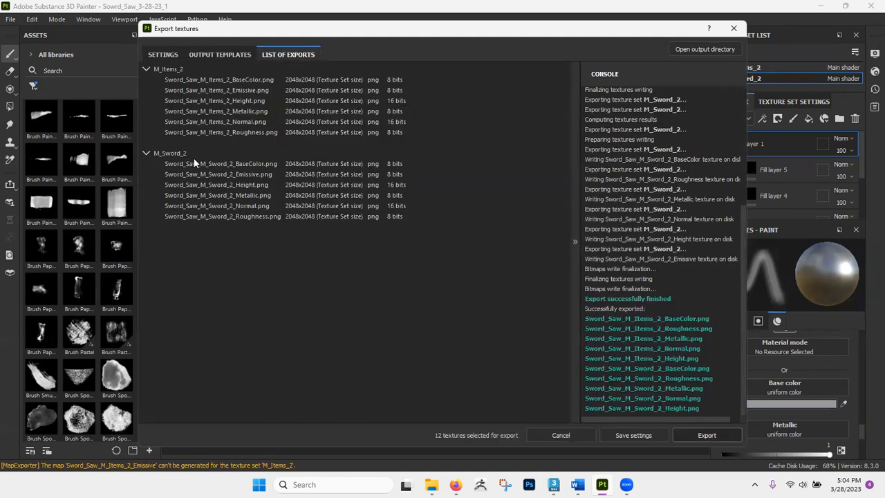
Step: Set the export padding to Dilation infinite and open the output directory of the exported maps
click(163, 55)
click(547, 179)
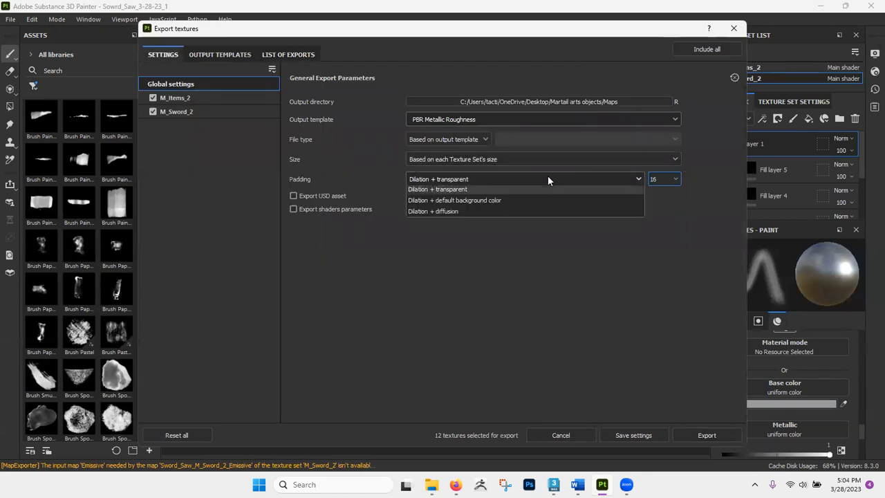
click(468, 204)
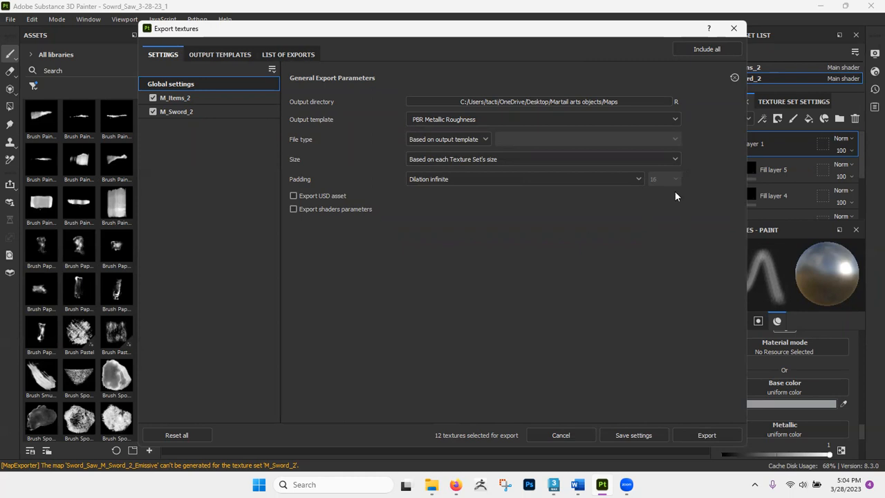
click(288, 55)
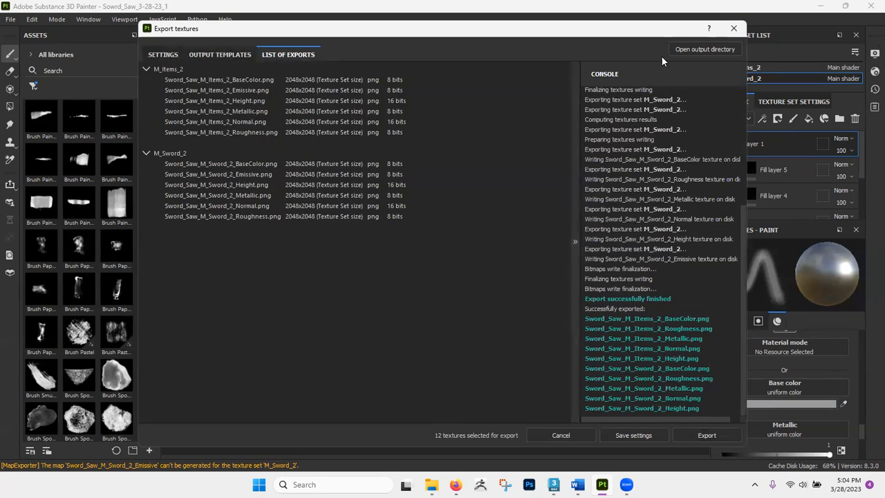
click(690, 48)
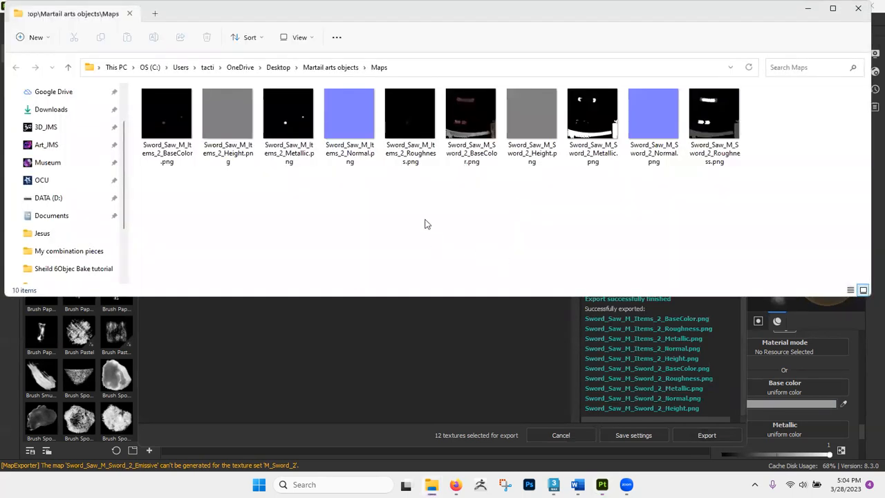
Step: Open the exported Sword_Saw_M_Sword_2_BaseColor.png, inspect the padding around the blade's edge up close, and close the image
double_click(474, 121)
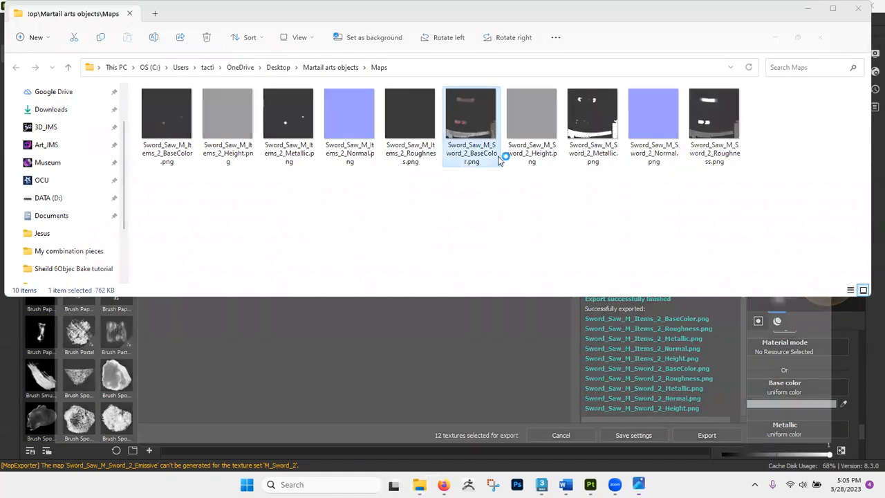
scroll(470, 385, up, 2)
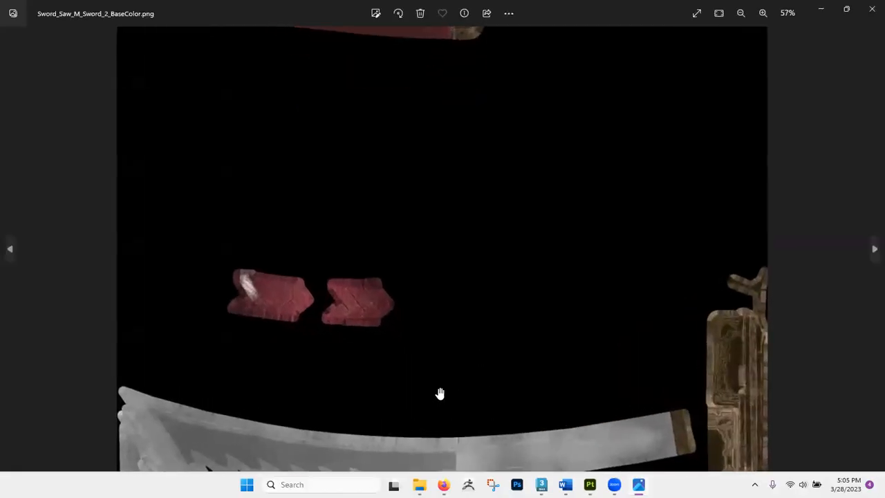
scroll(329, 468, up, 6)
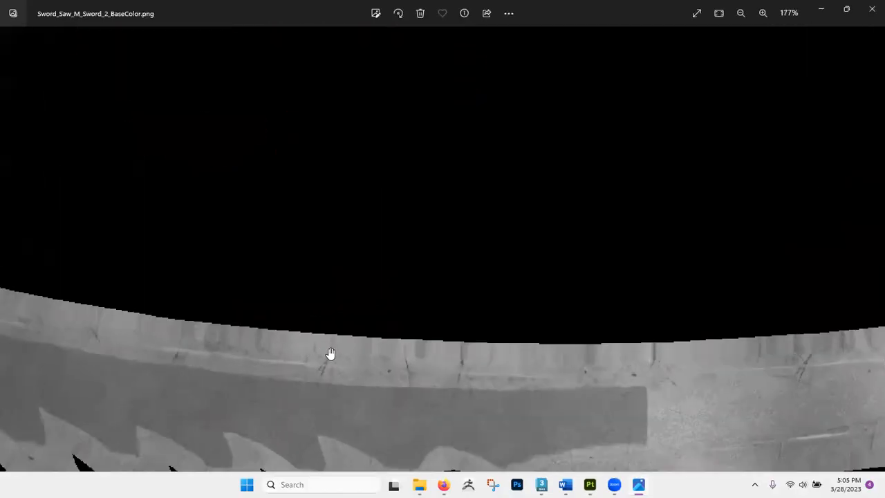
scroll(330, 355, up, 4)
scroll(329, 351, up, 3)
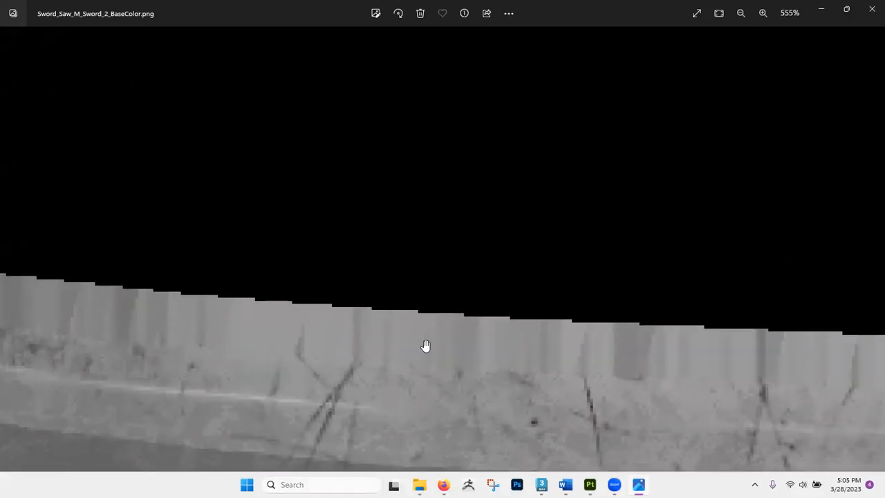
scroll(681, 365, down, 3)
scroll(681, 364, down, 7)
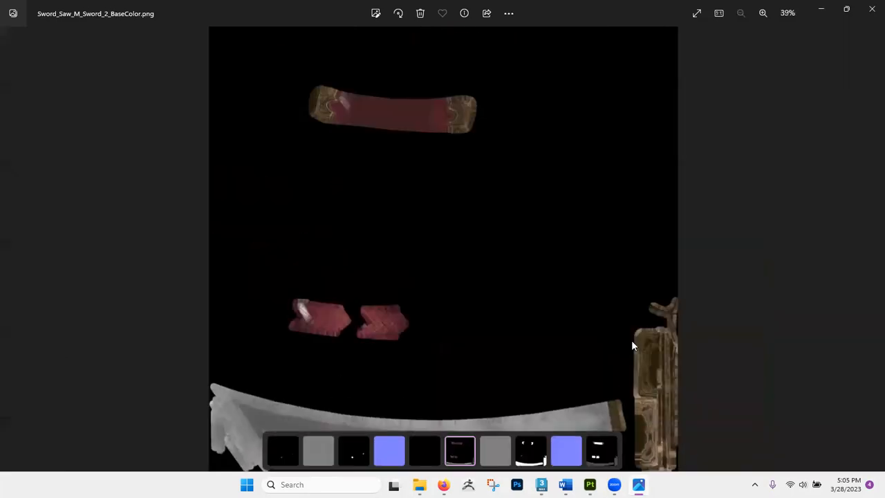
click(870, 6)
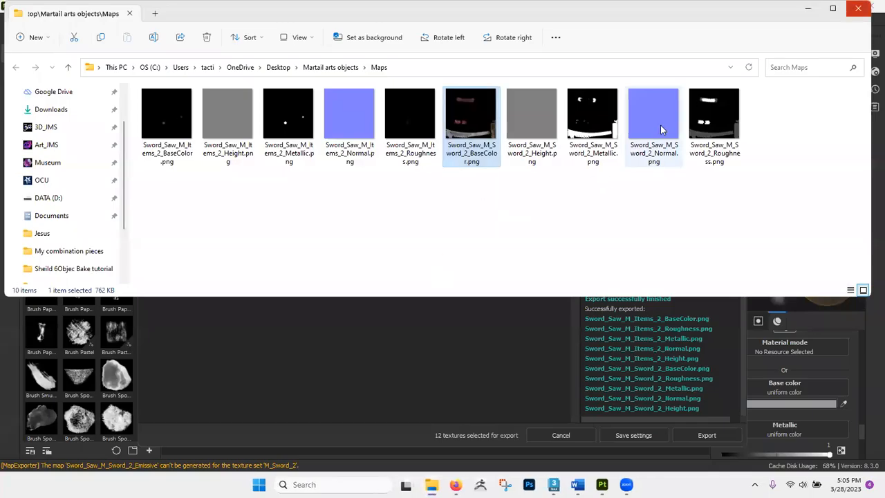
Step: Look over the sword's exported metallic, roughness and height maps in the Maps folder
click(592, 128)
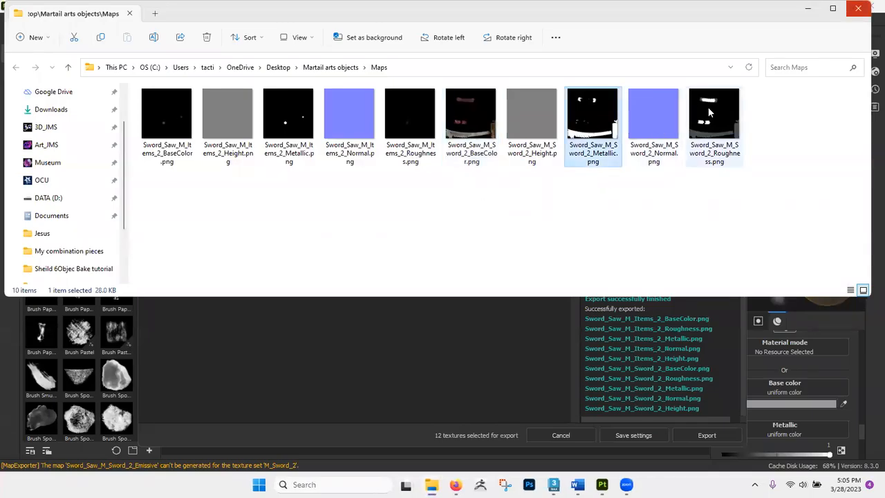
click(708, 107)
click(529, 122)
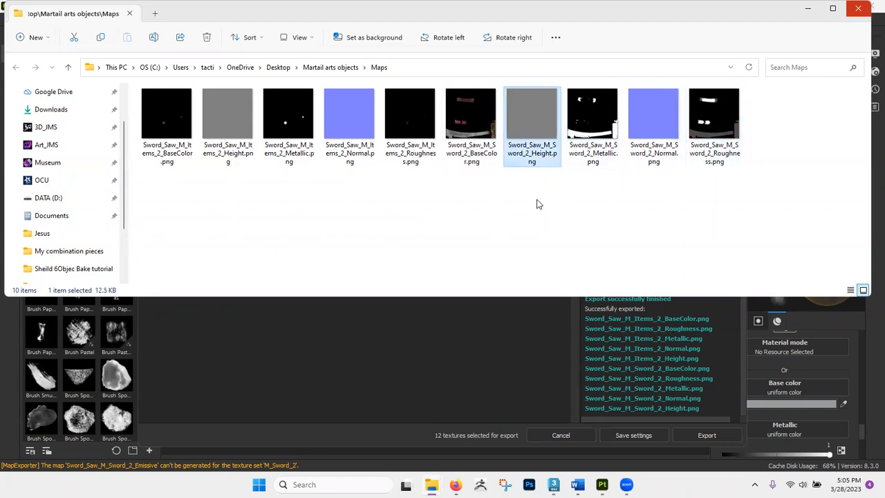
Step: Return to the Export textures dialog, close it, and view the sword with the environment lighting rotated
drag(561, 14, 555, 117)
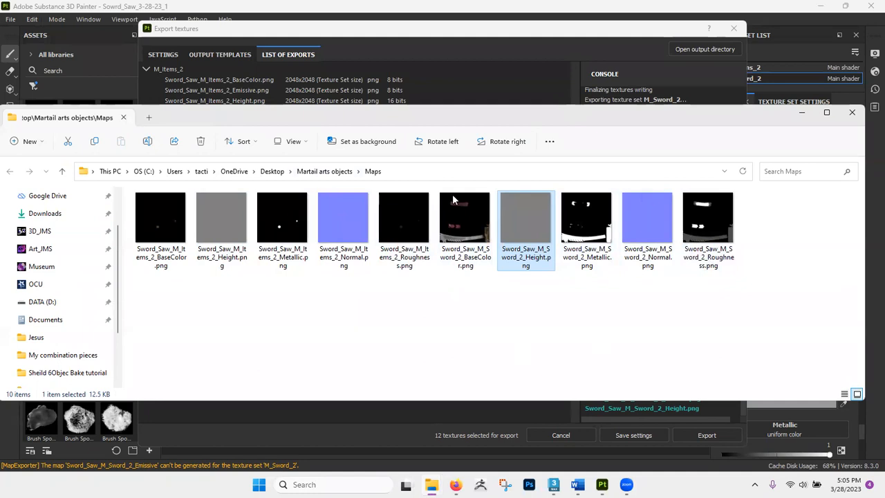
click(465, 32)
click(733, 28)
shift+right_drag(472, 308, 485, 296)
mouse_move(491, 338)
alt+mouse_down()
mouse_move(498, 334)
mouse_move(481, 339)
alt+mouse_up()
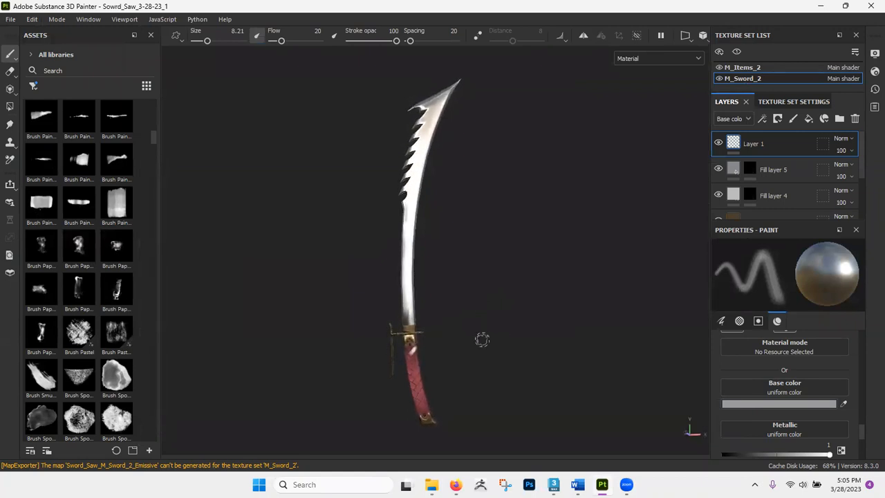
alt+drag(511, 304, 507, 311)
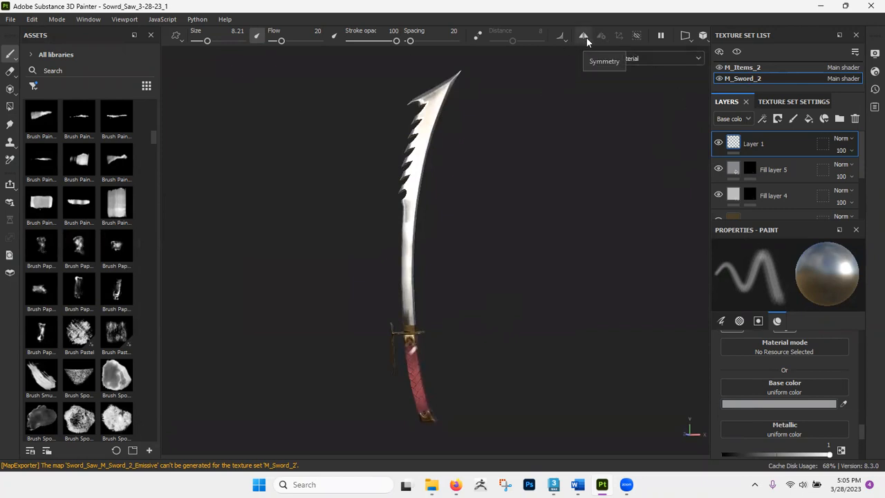
Step: Turn on symmetry, shift the Mirror X plane toward the middle of the blade, and show the symmetry plane
click(586, 34)
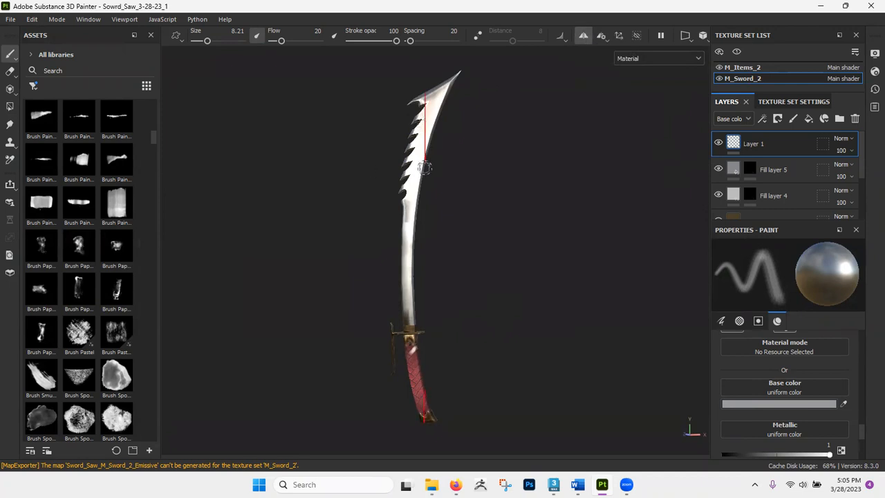
click(599, 40)
drag(631, 113, 627, 112)
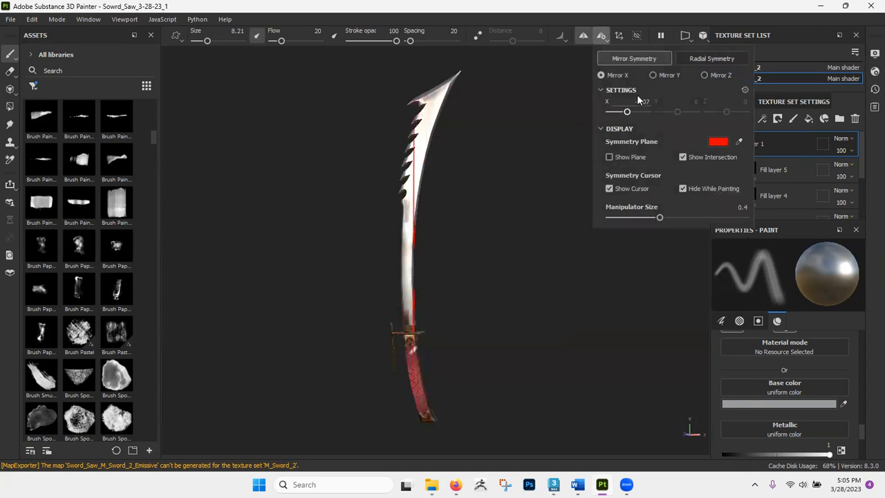
click(609, 157)
alt+drag(482, 251, 408, 319)
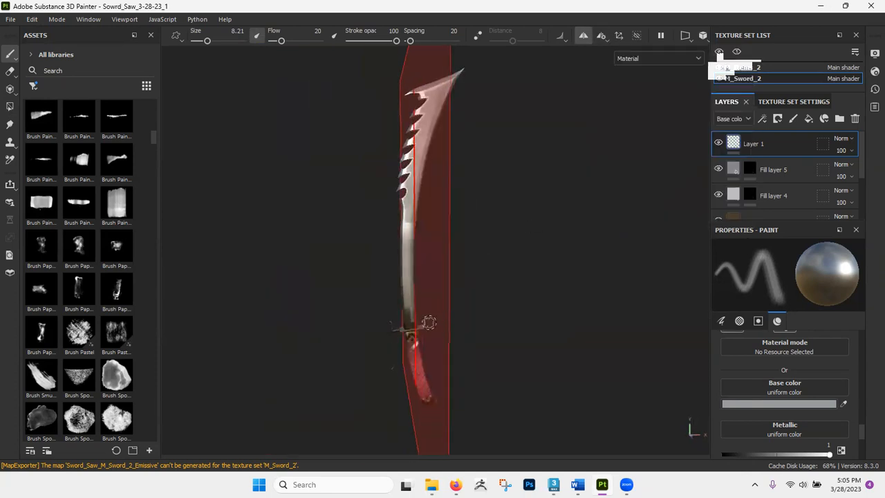
Step: Set the Mirror X offset to 0.01, preview the Mirror Y and Mirror Z planes, and turn symmetry off with Mirror X selected
click(598, 40)
drag(627, 112, 629, 116)
click(654, 75)
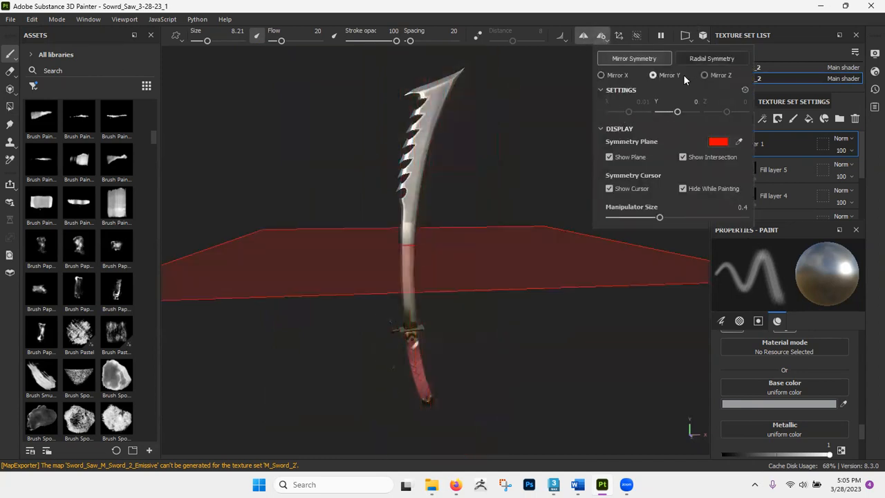
click(705, 75)
click(601, 74)
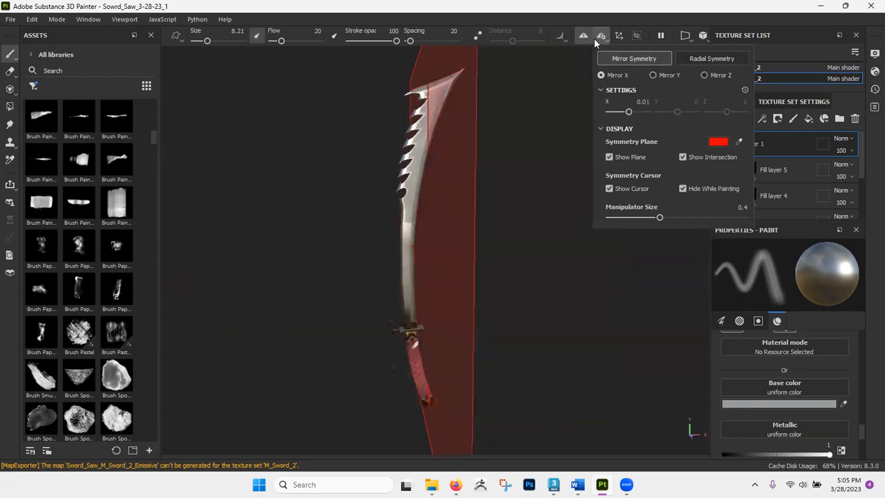
click(596, 39)
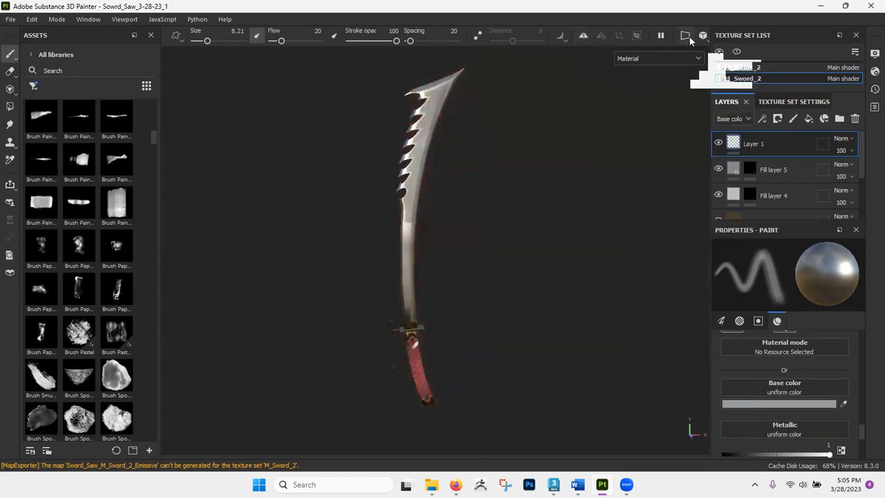
Step: Compare the sword with its UV layout in a 3D/2D split view with a widened 3D side, and return to 3D only
click(731, 75)
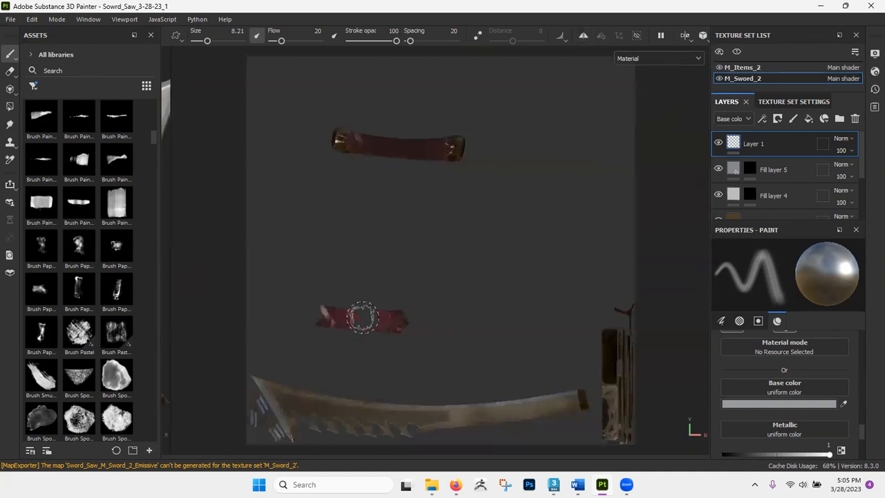
drag(172, 244, 479, 221)
mouse_move(352, 237)
alt+mouse_down()
mouse_move(245, 246)
mouse_move(366, 245)
alt+mouse_up()
scroll(578, 281, down, 2)
scroll(580, 280, up, 3)
click(686, 34)
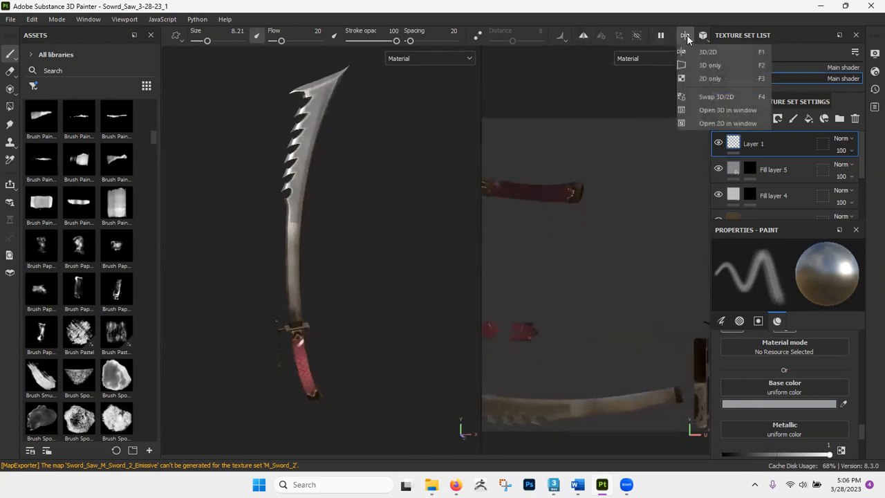
click(711, 65)
alt+drag(468, 236, 401, 220)
mouse_move(470, 199)
alt+mouse_down()
mouse_move(417, 192)
mouse_move(542, 200)
mouse_move(422, 205)
mouse_move(490, 221)
mouse_move(486, 214)
alt+mouse_up()
right_click(488, 211)
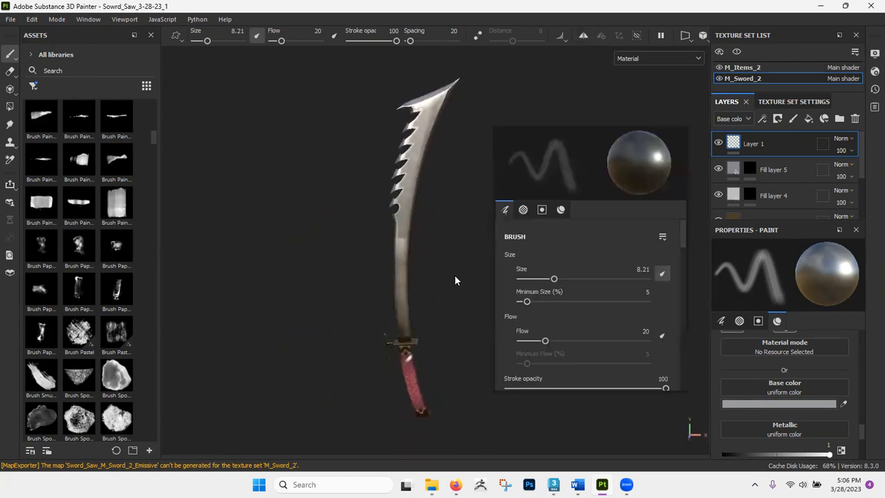
click(356, 298)
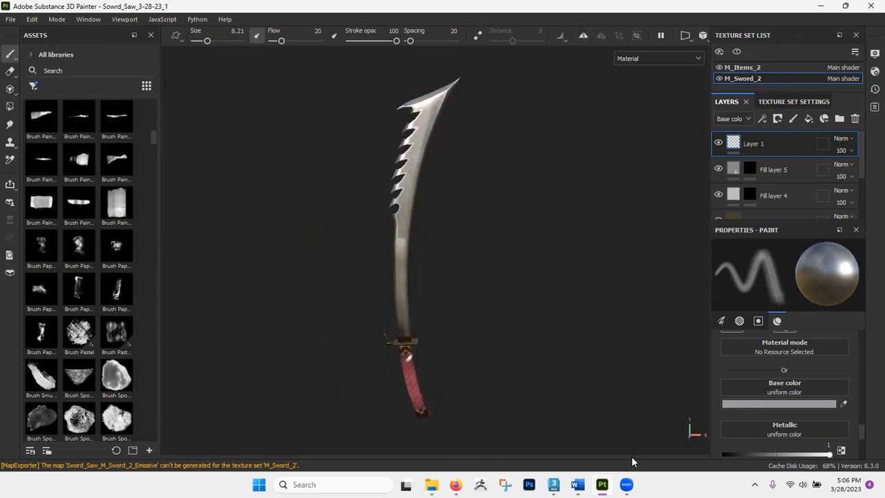
click(626, 484)
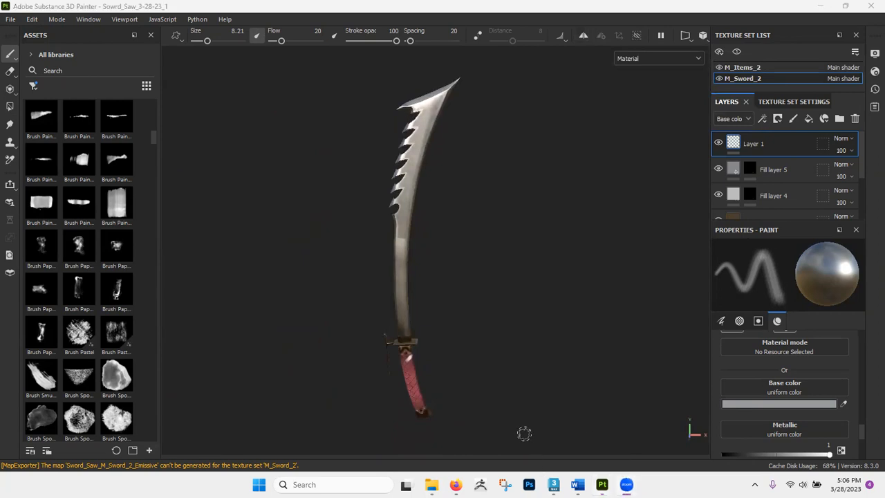